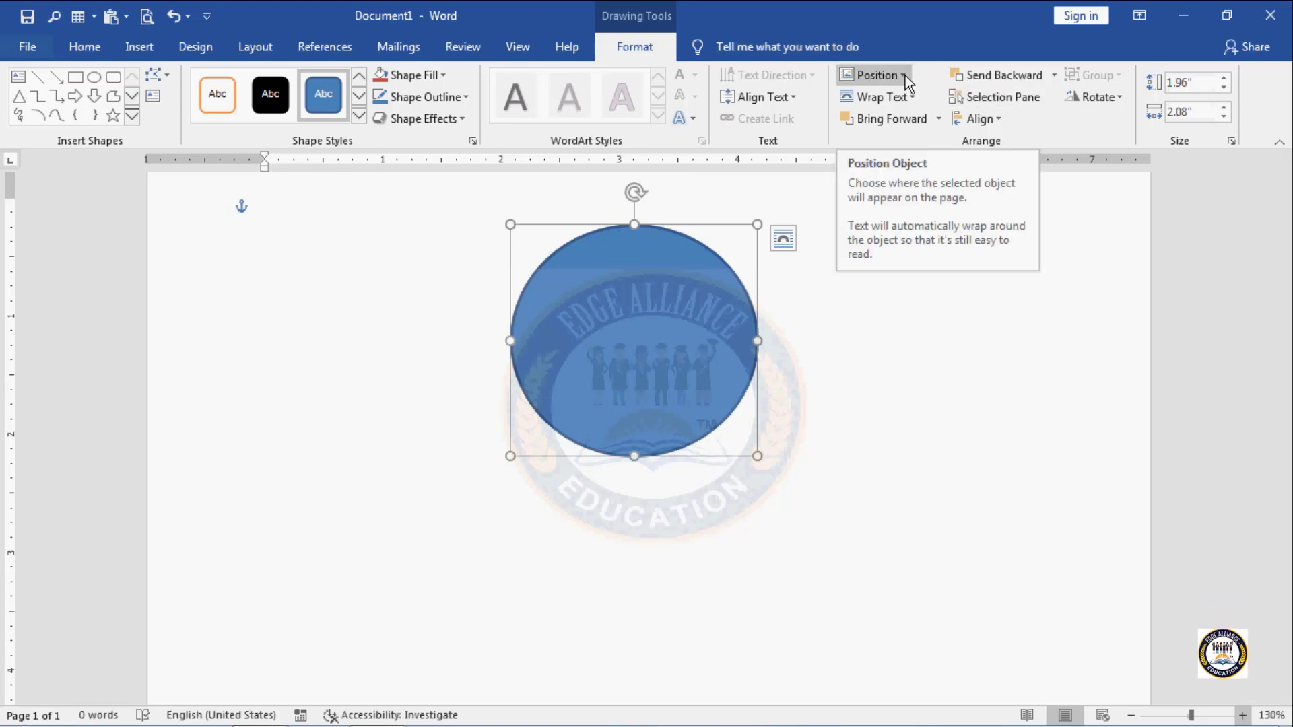
Step: Position the blue circle in the middle left of the page with square text wrapping
click(904, 74)
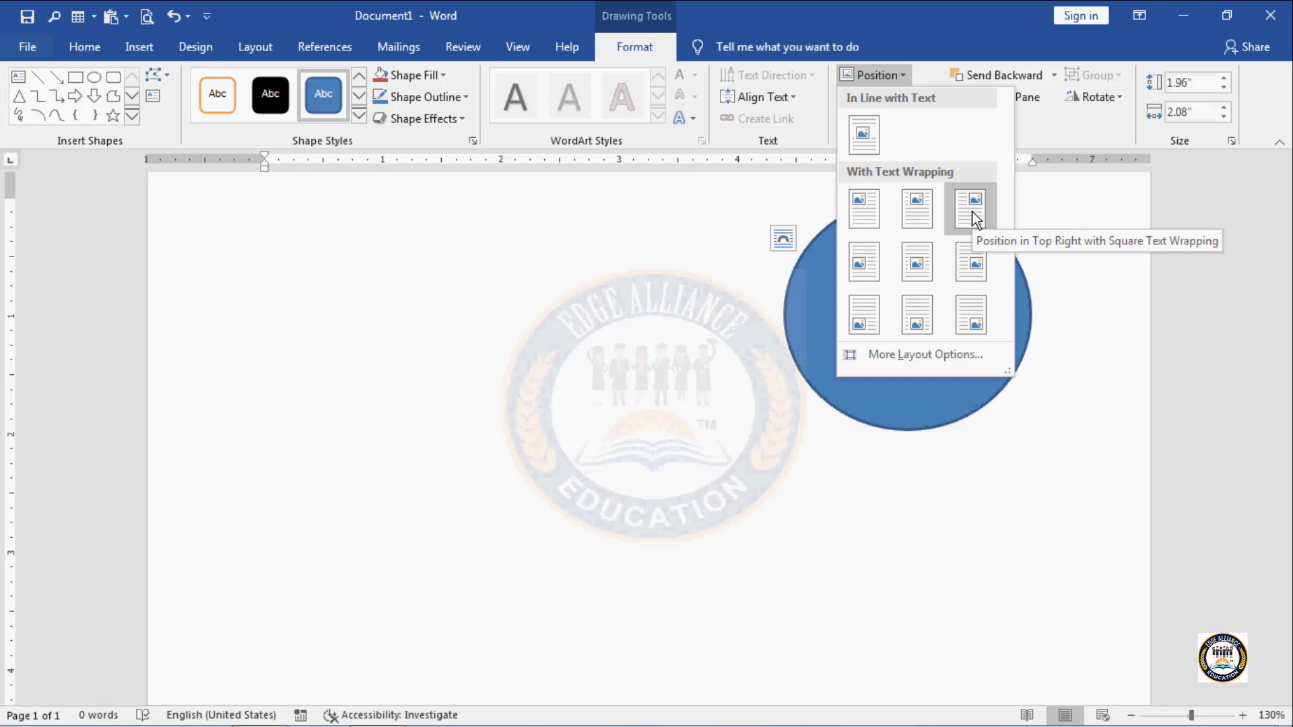
click(860, 267)
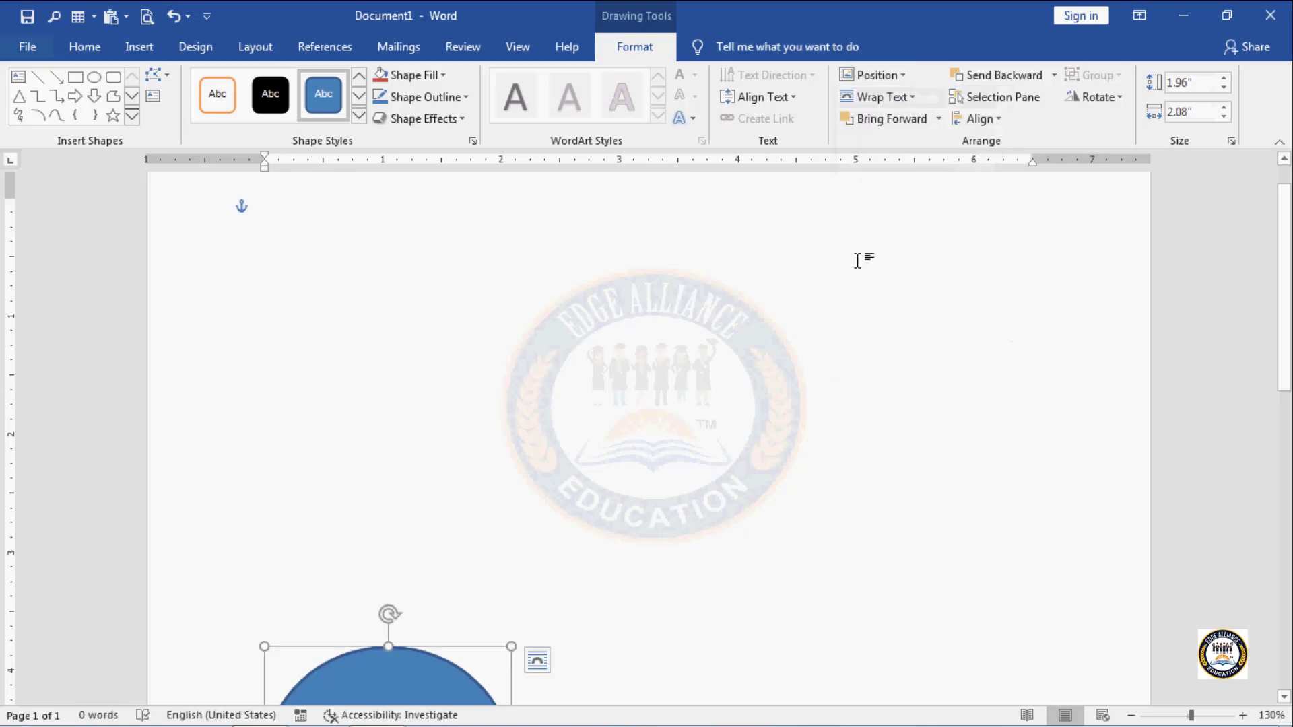
drag(1290, 313, 1282, 491)
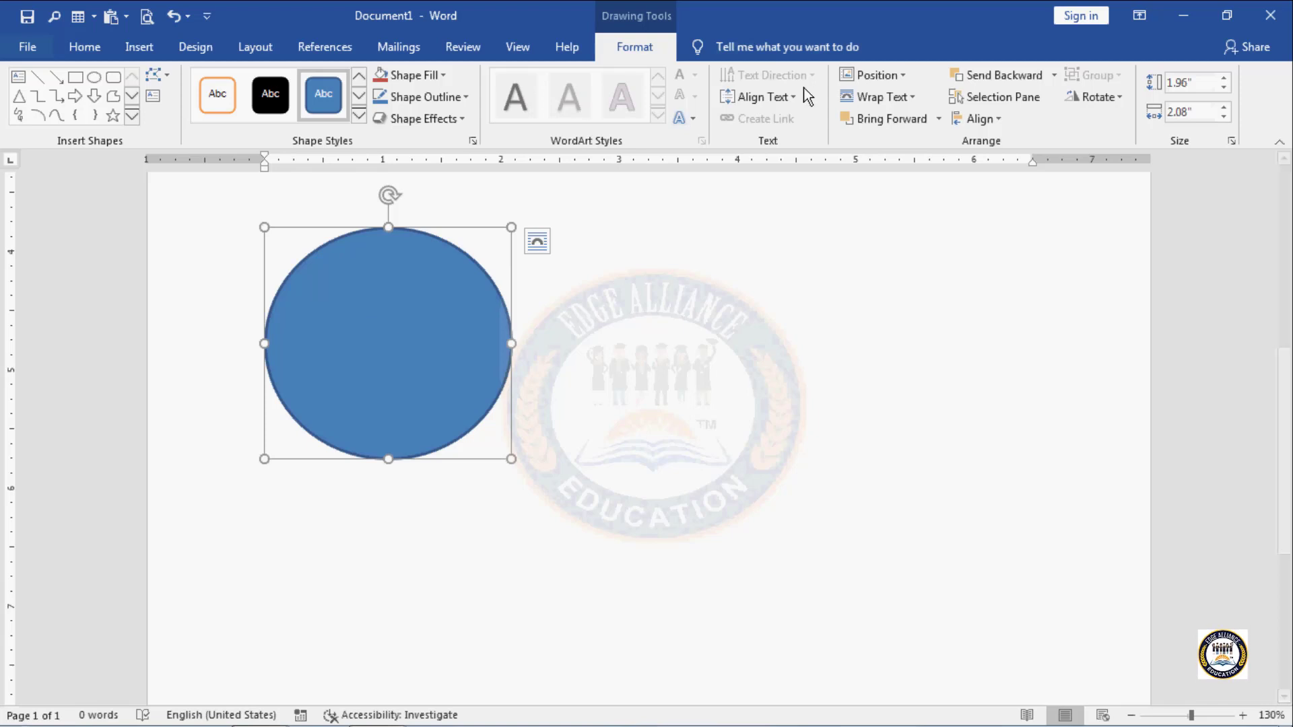
Step: Position the blue circle in the bottom left of the page with square text wrapping
click(907, 77)
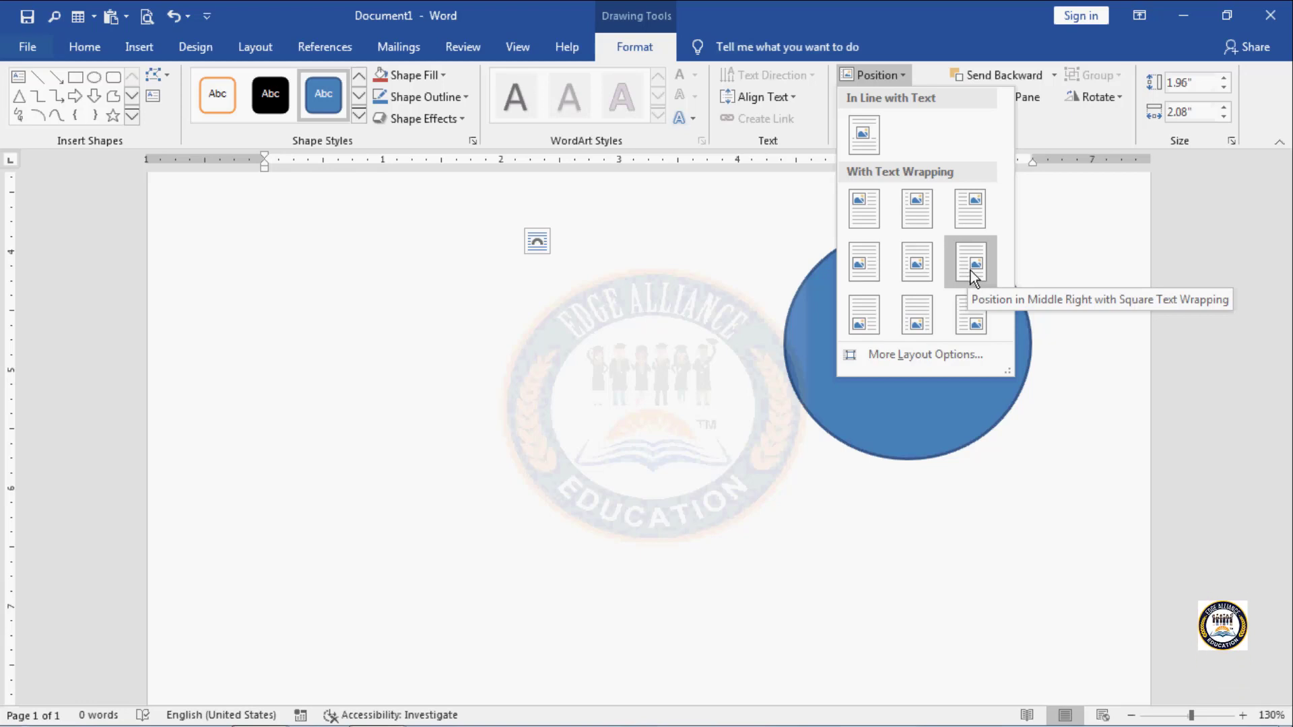
click(863, 323)
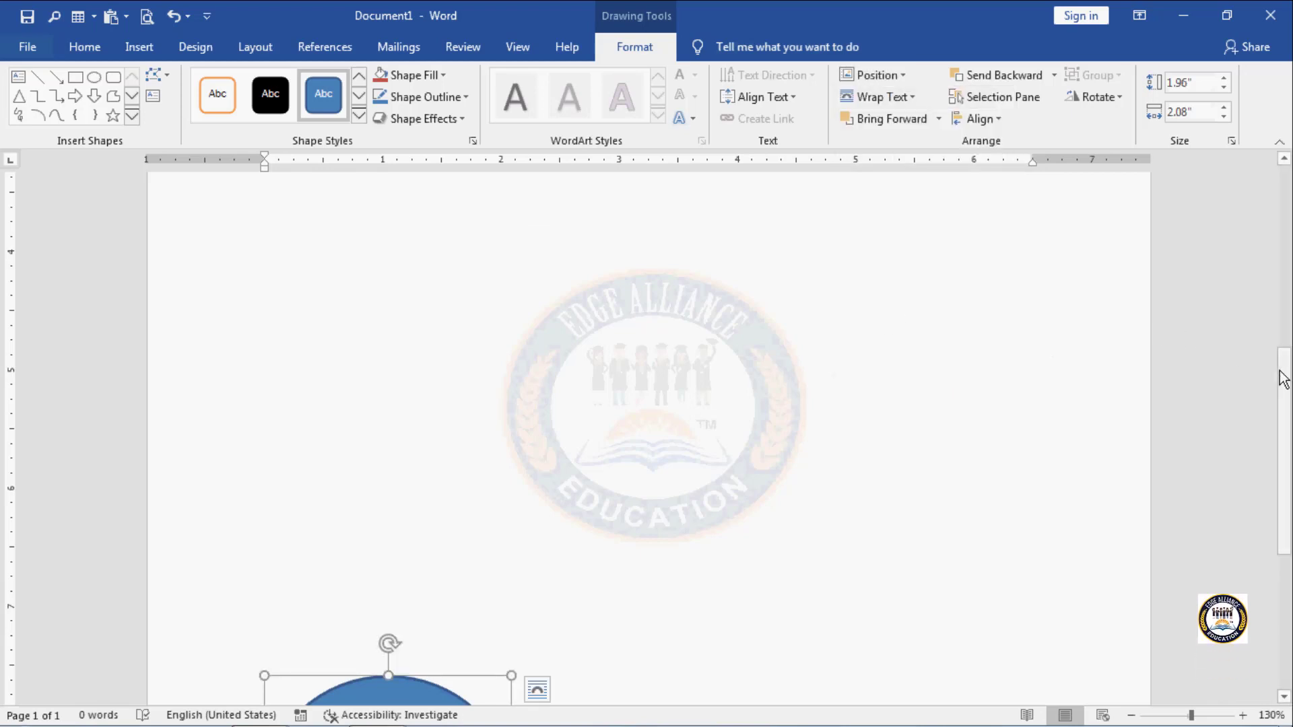
drag(1286, 380, 1289, 494)
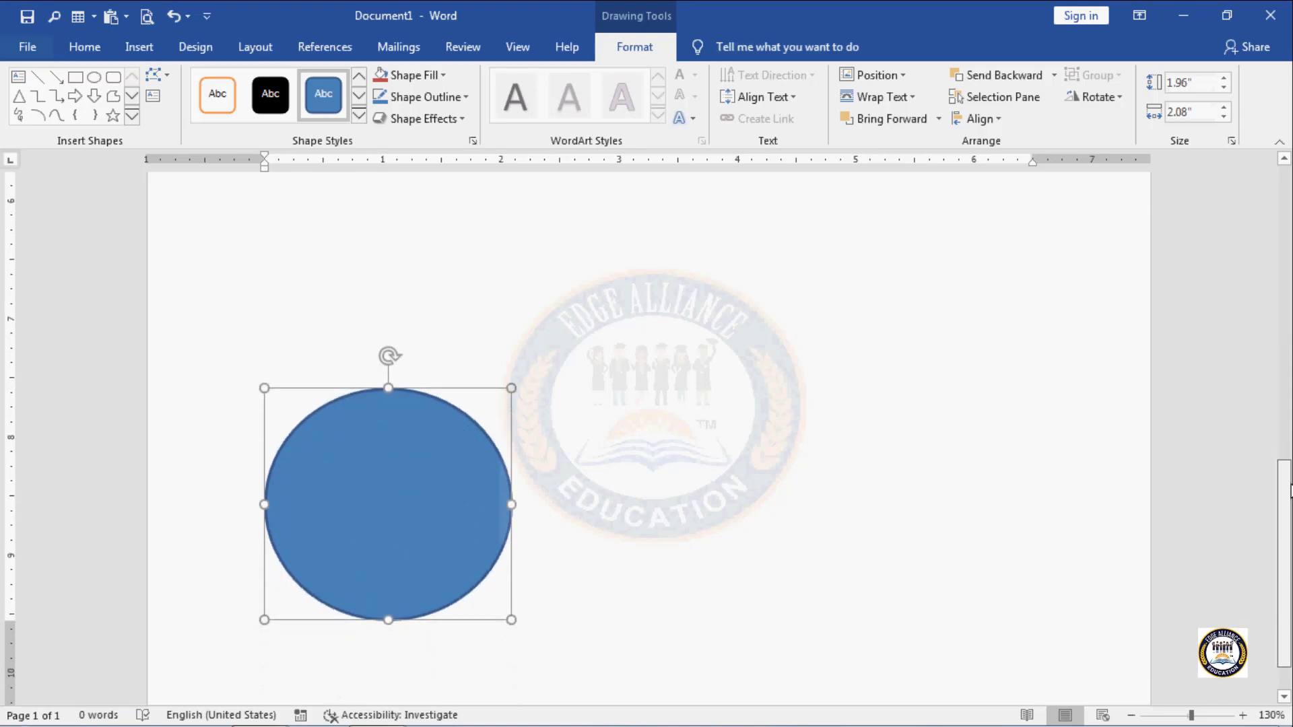
scroll(635, 326, up, 1)
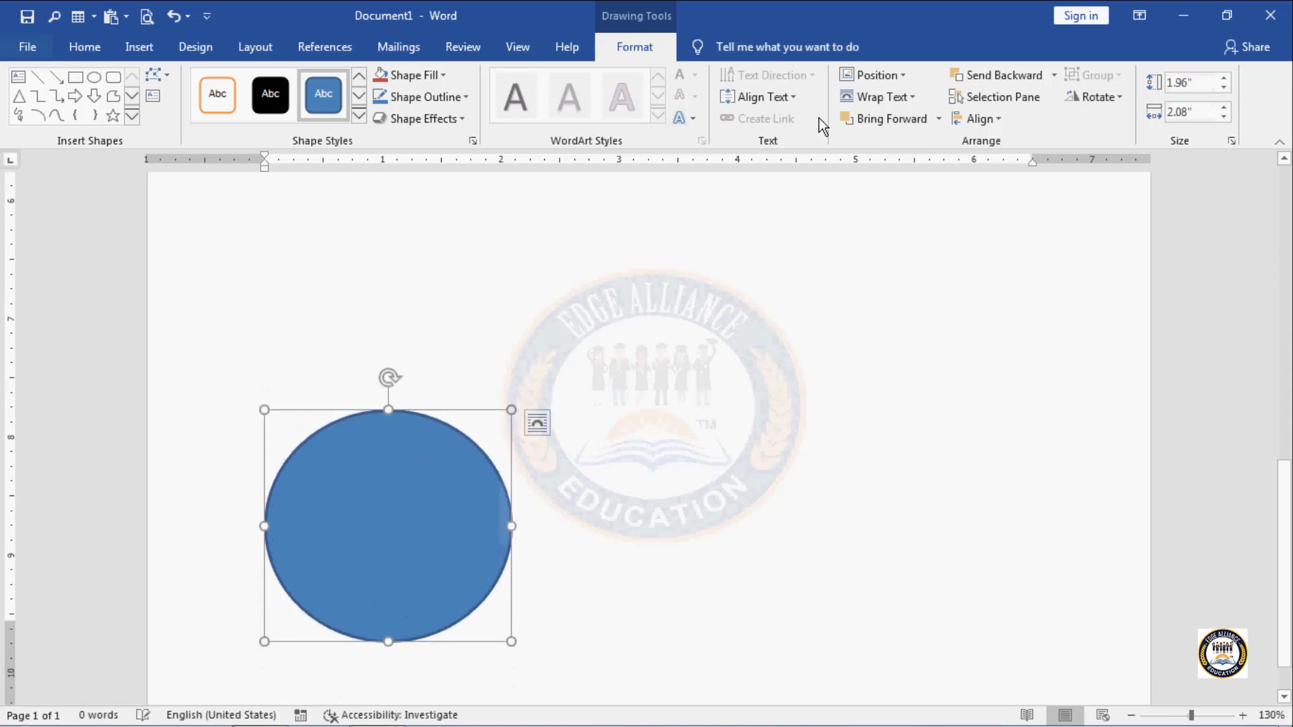
Step: Position the circle in the top center of the page with square text wrapping and shift it slightly up and to the left
click(907, 83)
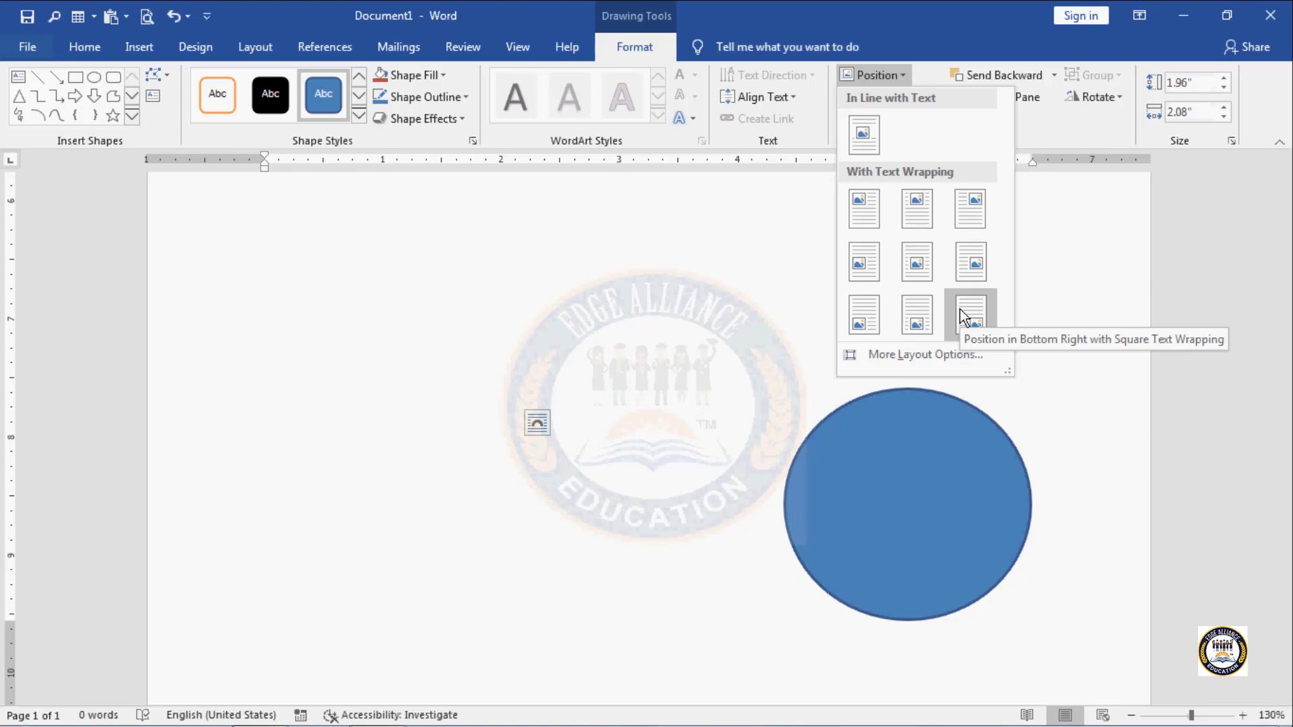
click(920, 209)
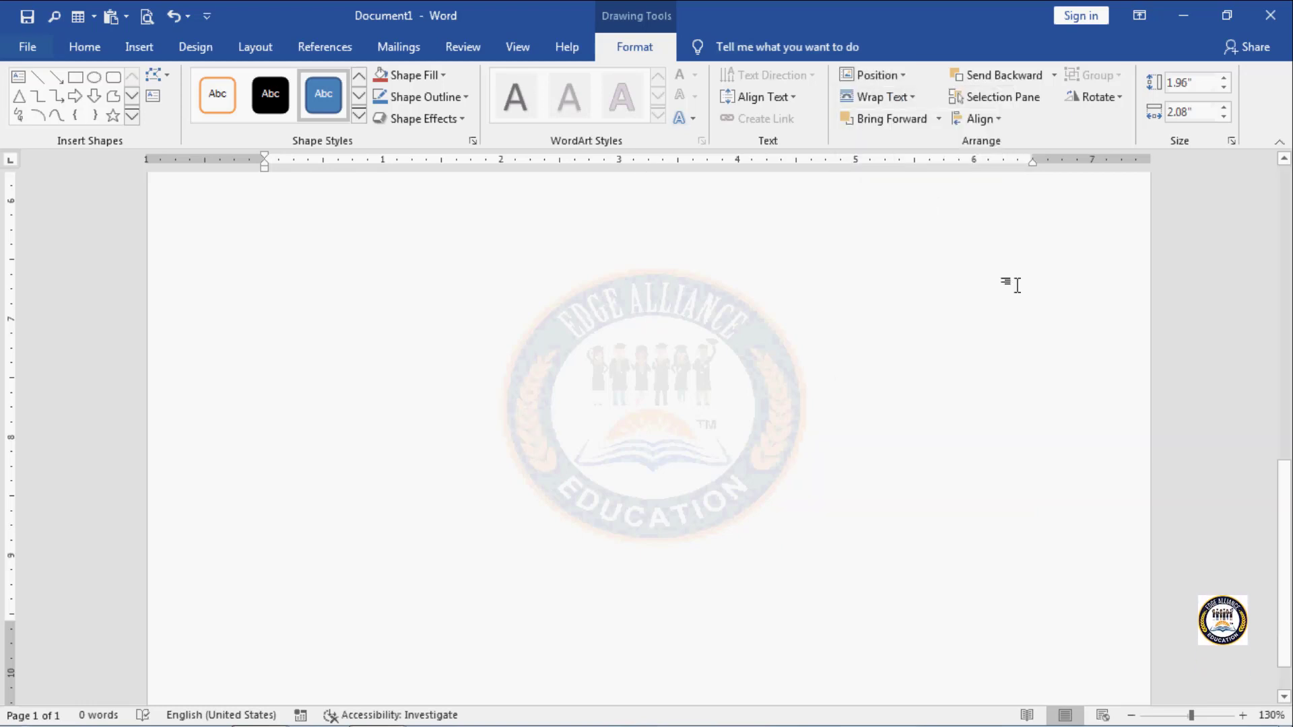
drag(1290, 552, 1290, 206)
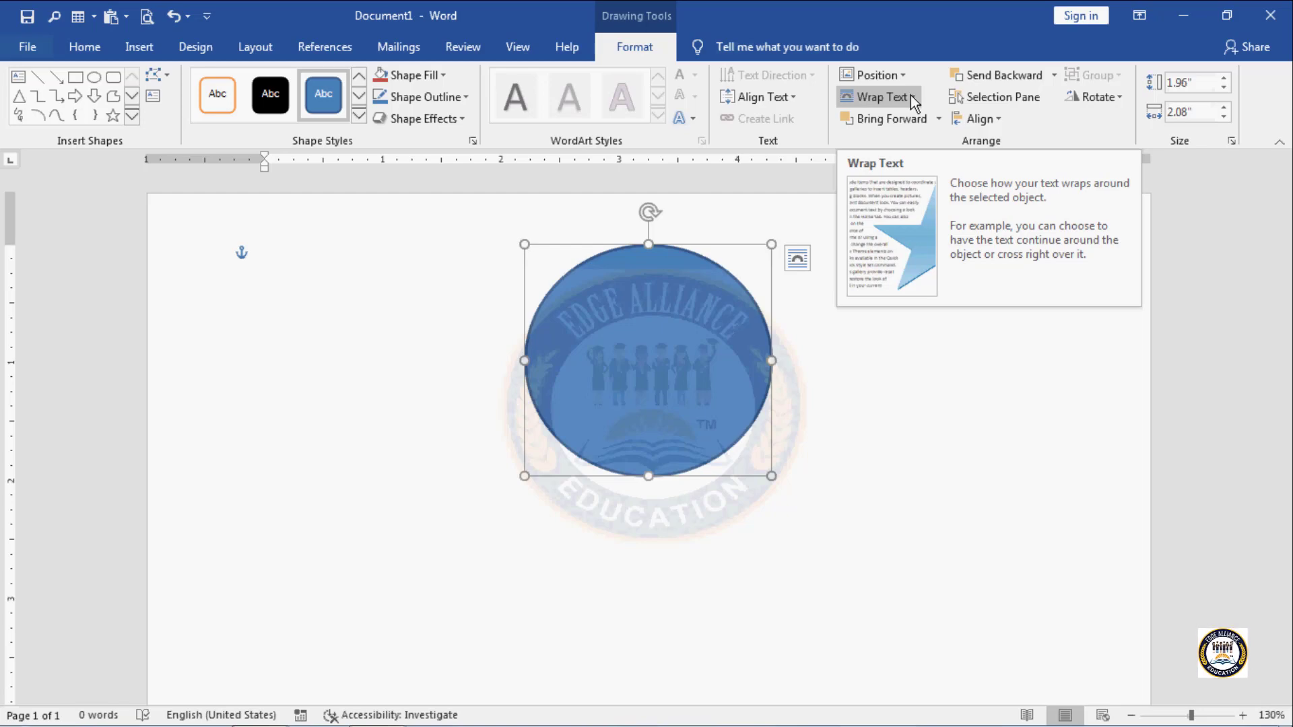
click(824, 429)
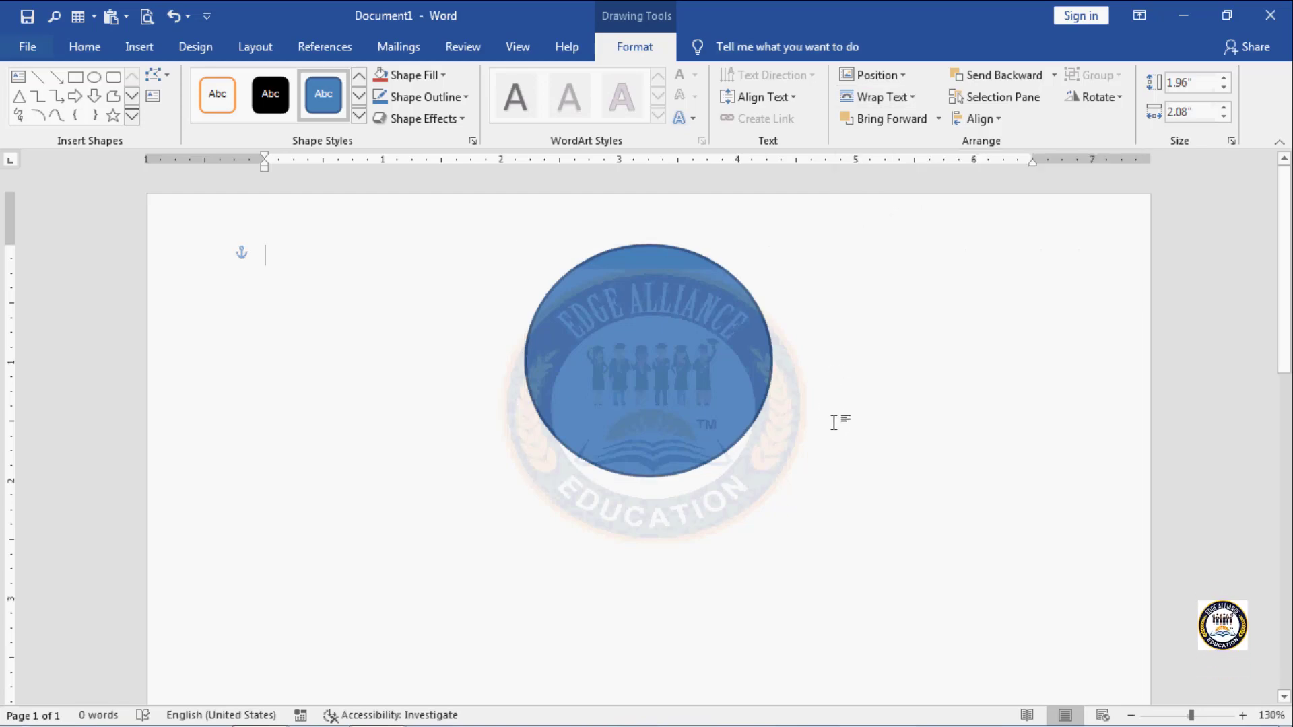
mouse_move(641, 353)
mouse_down()
mouse_move(698, 543)
mouse_move(534, 277)
mouse_move(499, 292)
mouse_move(516, 298)
mouse_up()
Step: Generate sample paragraphs at the start of the document with =rand()
click(689, 445)
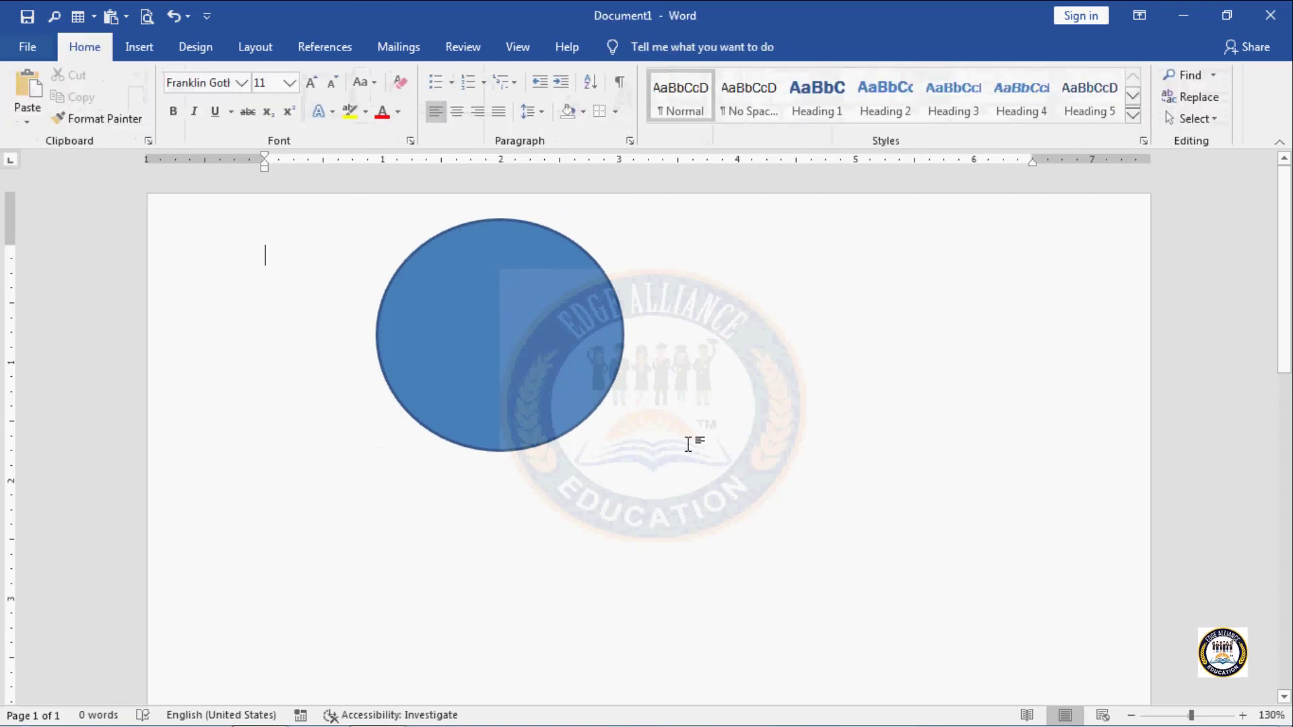
text(=r)
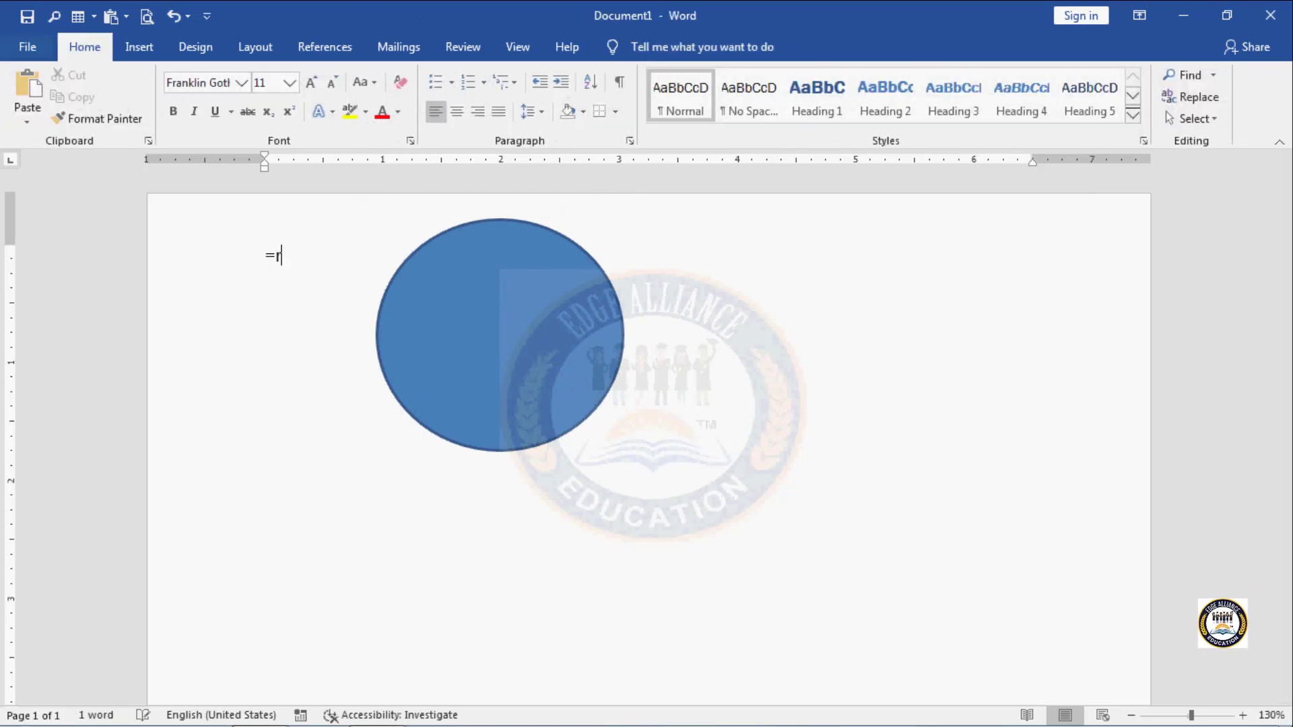
text(and())
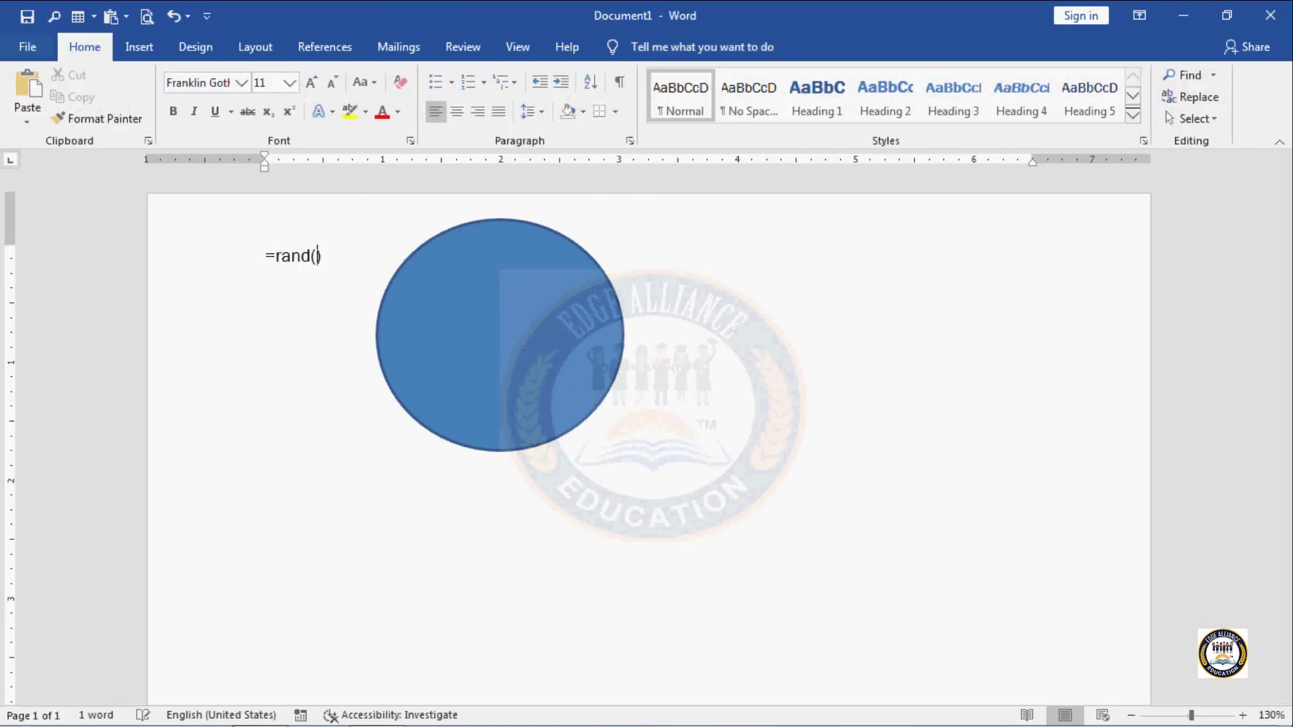
key(Return)
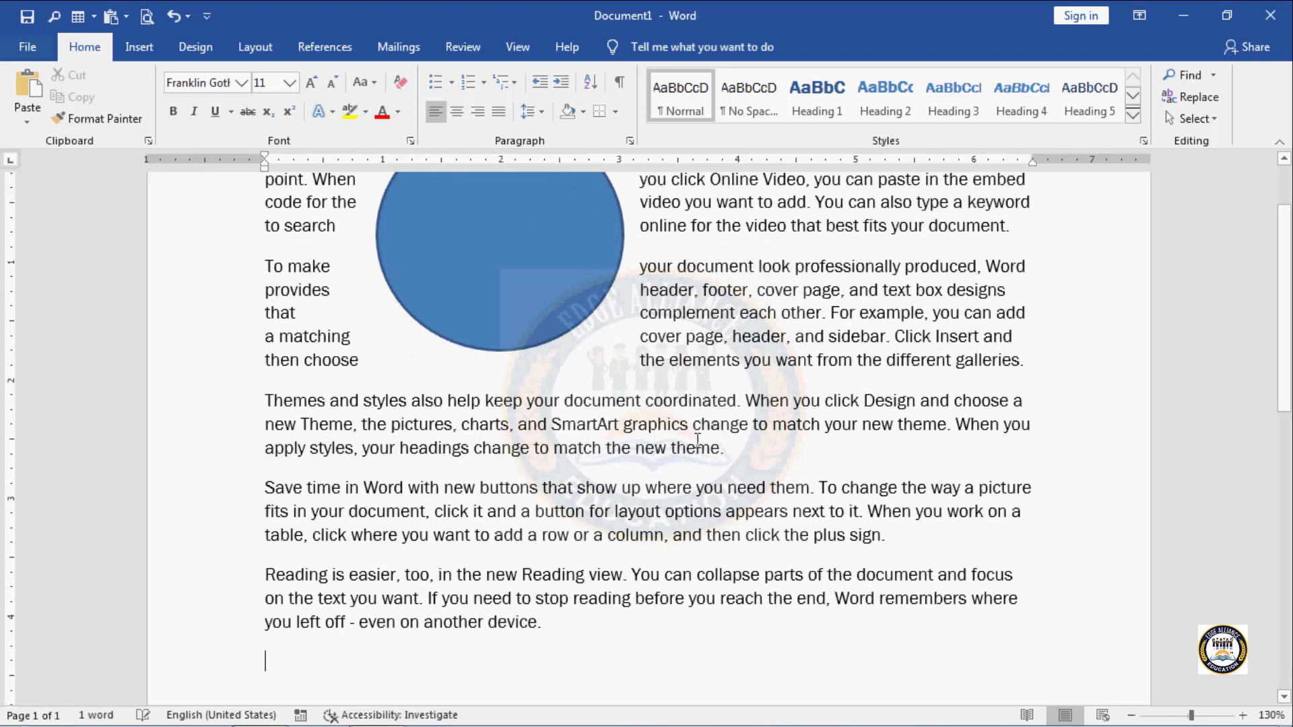
Step: Set the circle's text wrapping to In Line with Text
scroll(698, 441, up, 1)
click(573, 273)
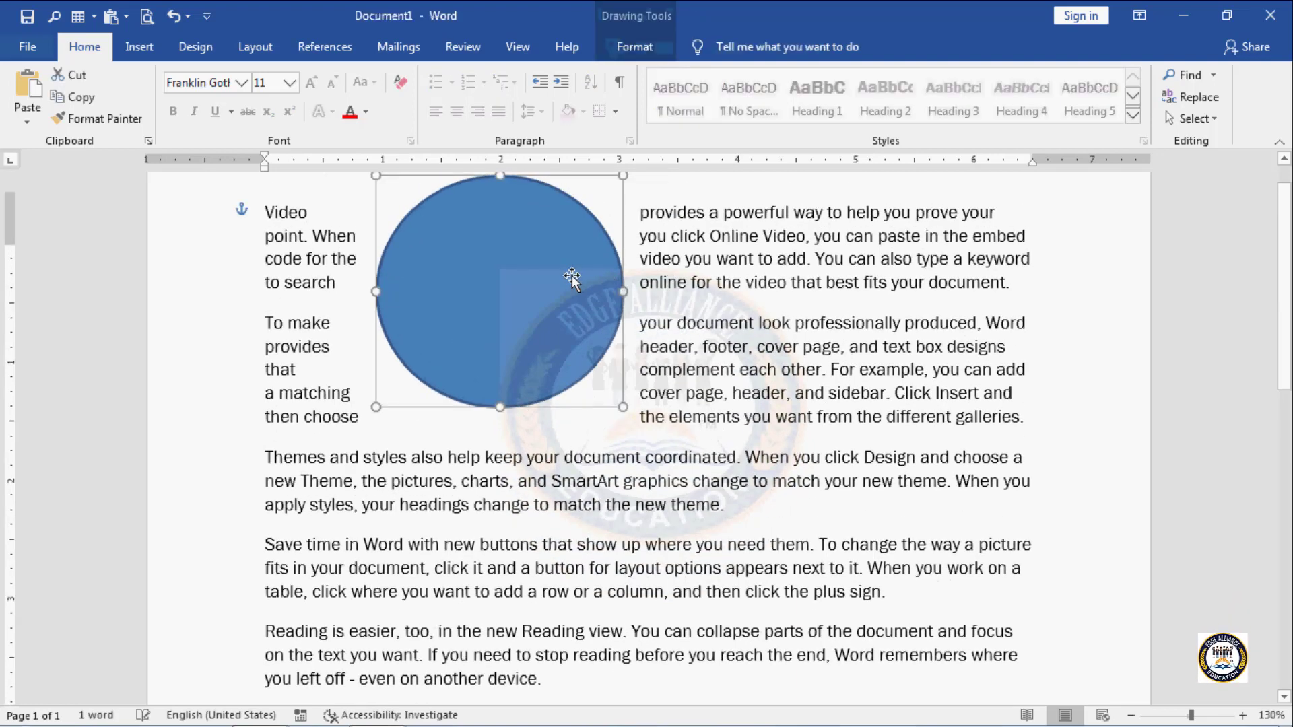
scroll(571, 276, up, 1)
click(631, 41)
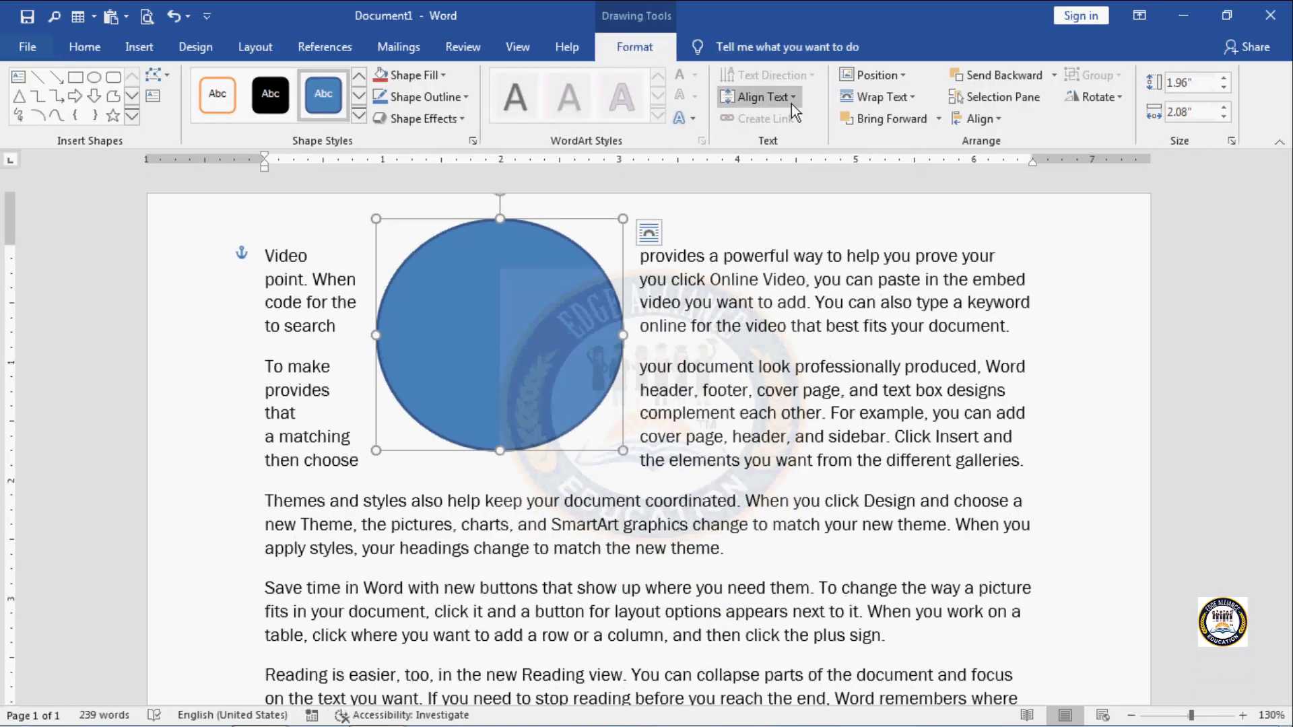
click(917, 99)
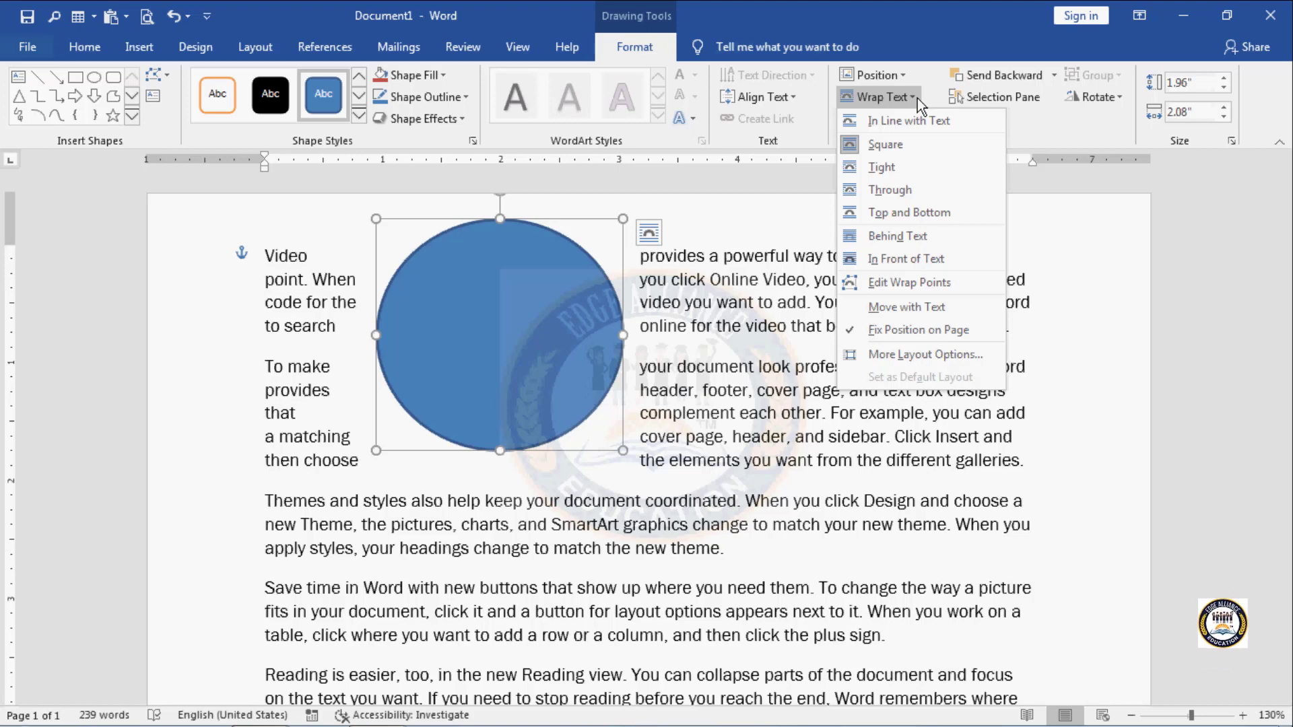
click(820, 374)
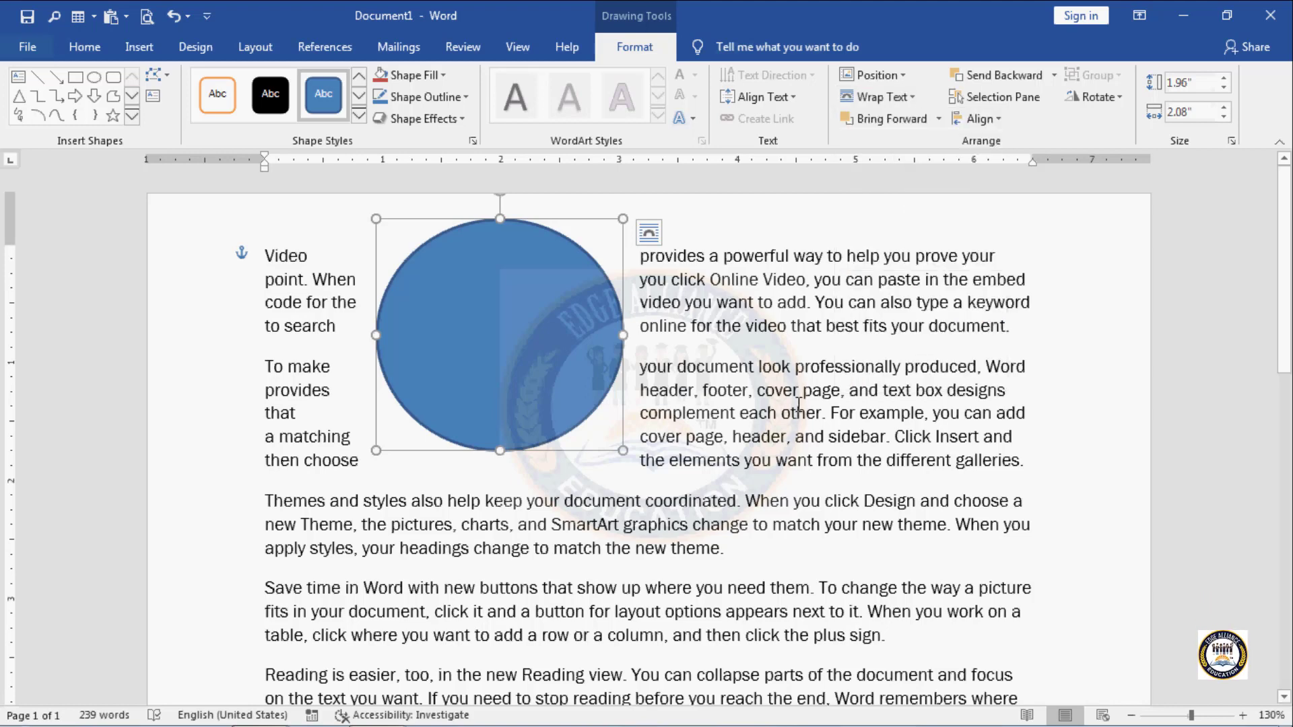
click(918, 96)
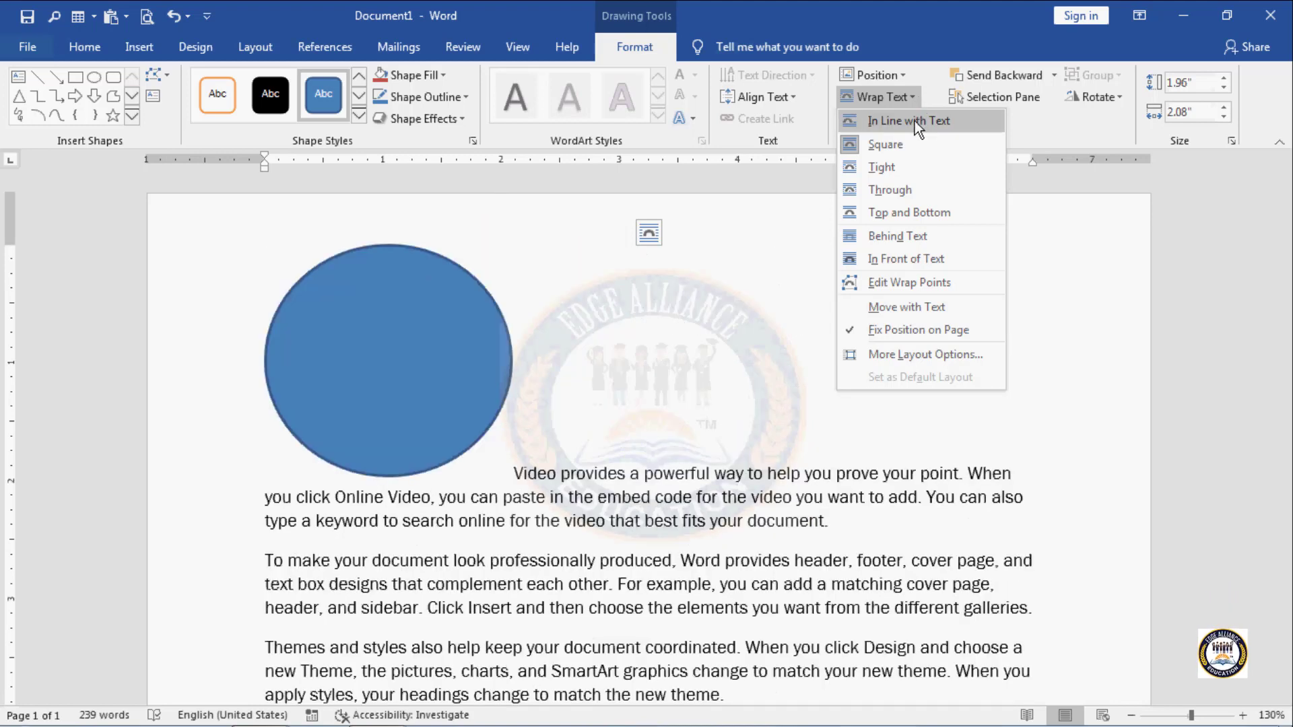
click(915, 120)
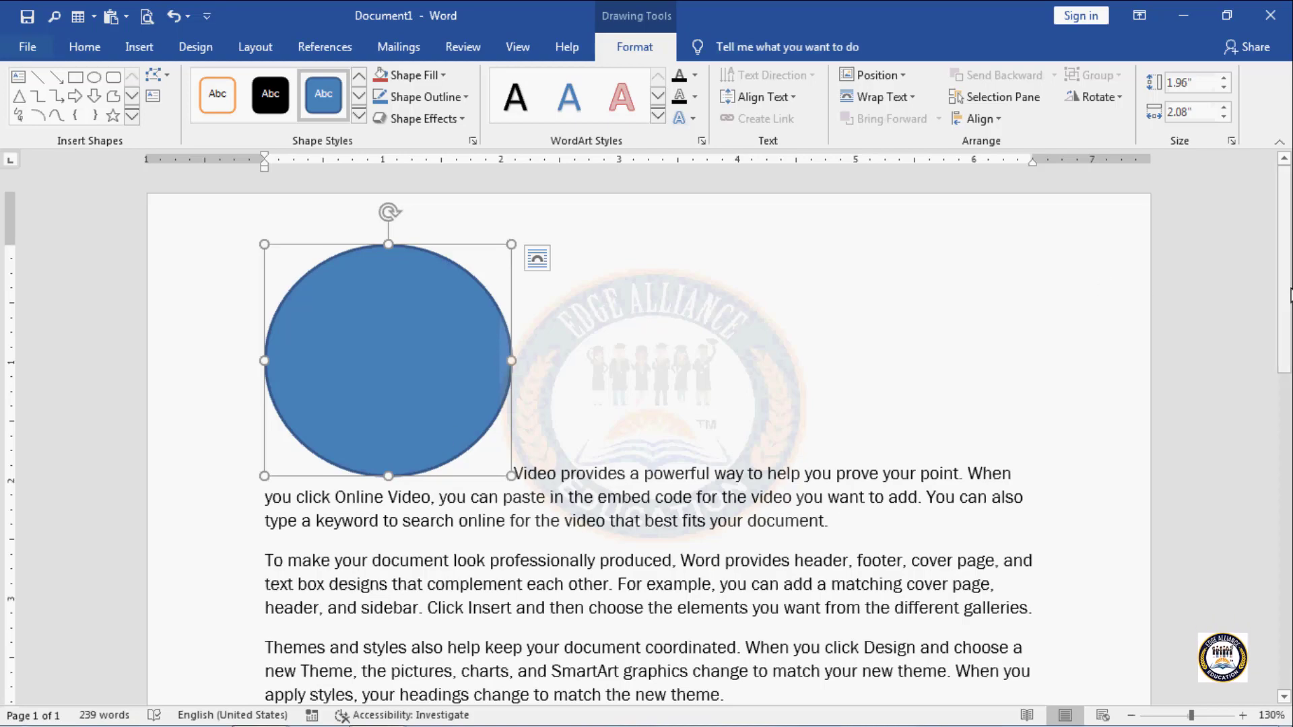
drag(1289, 298, 1288, 241)
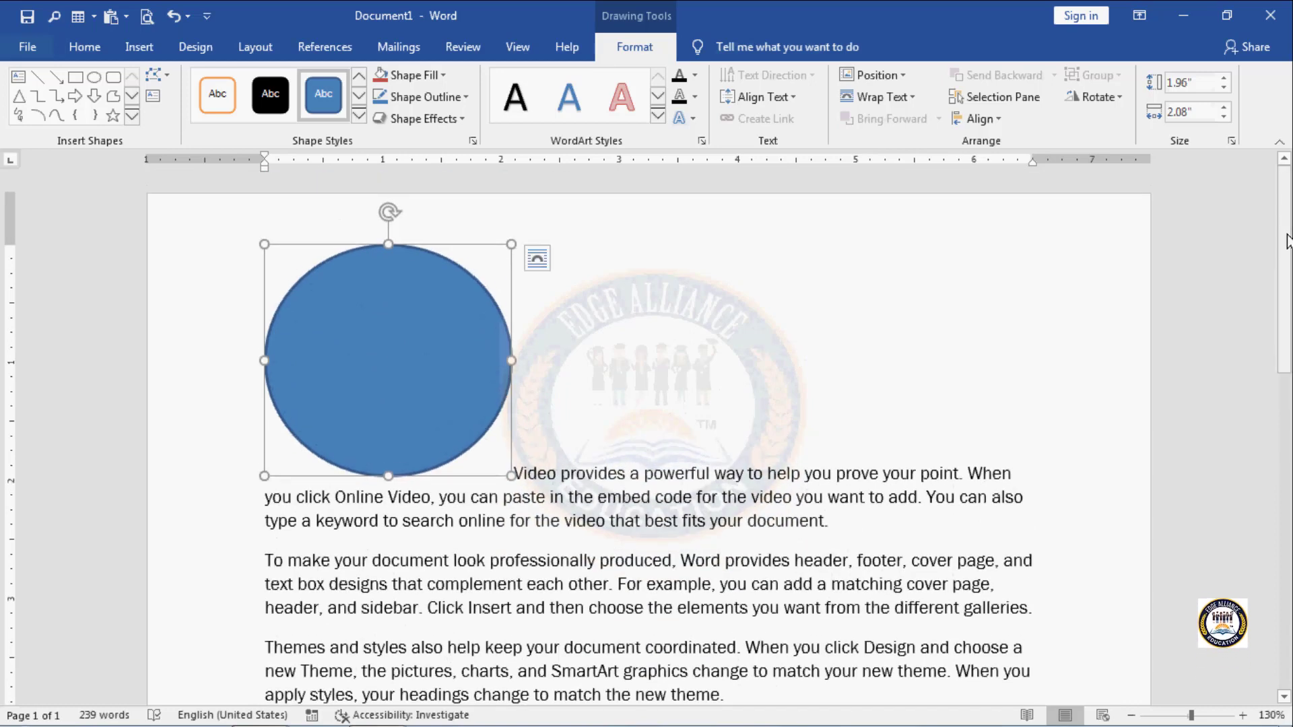
Step: Set the circle's text wrapping to Square and move the circle into the middle of the second and third paragraphs
click(915, 97)
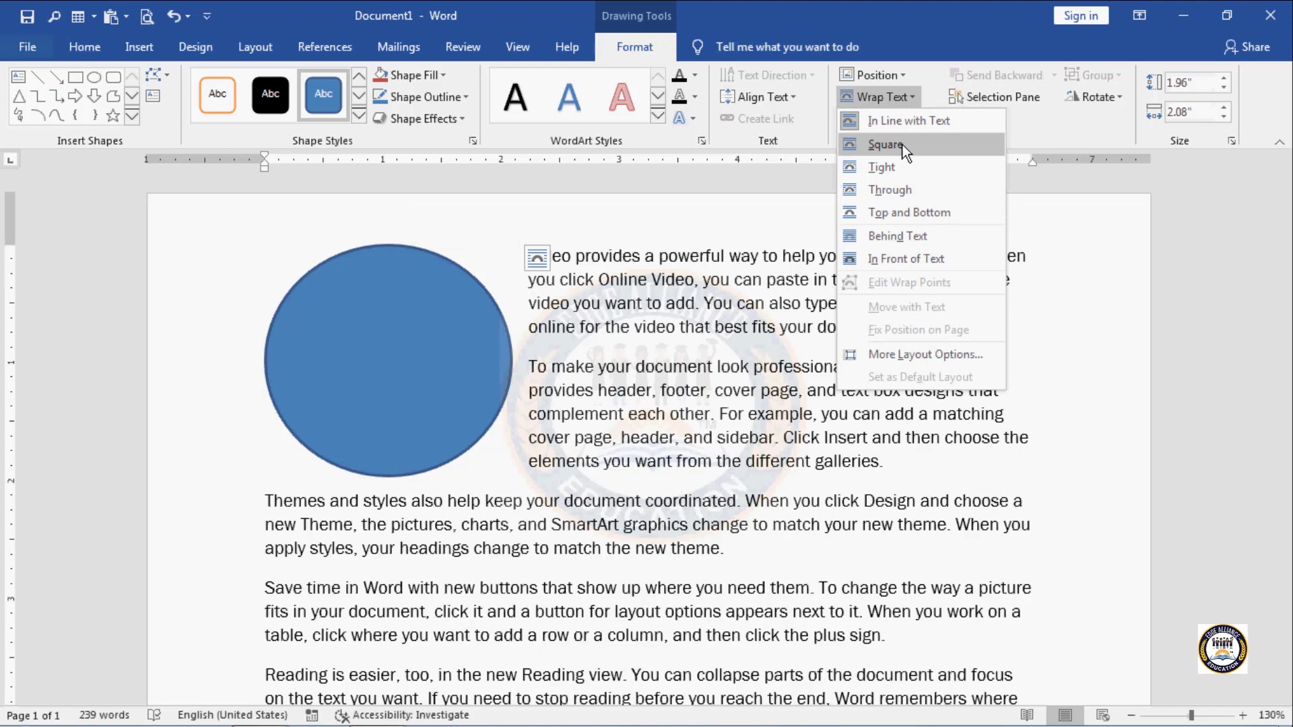
click(886, 144)
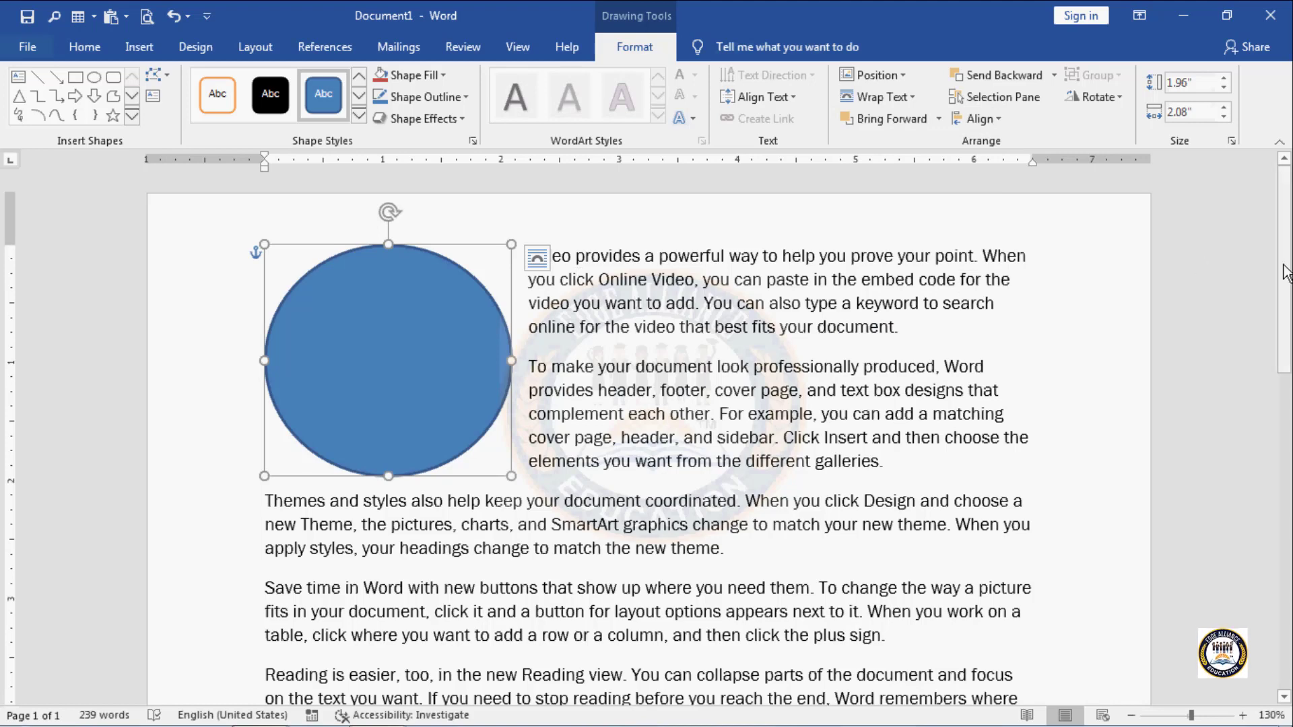
drag(1287, 272, 1288, 311)
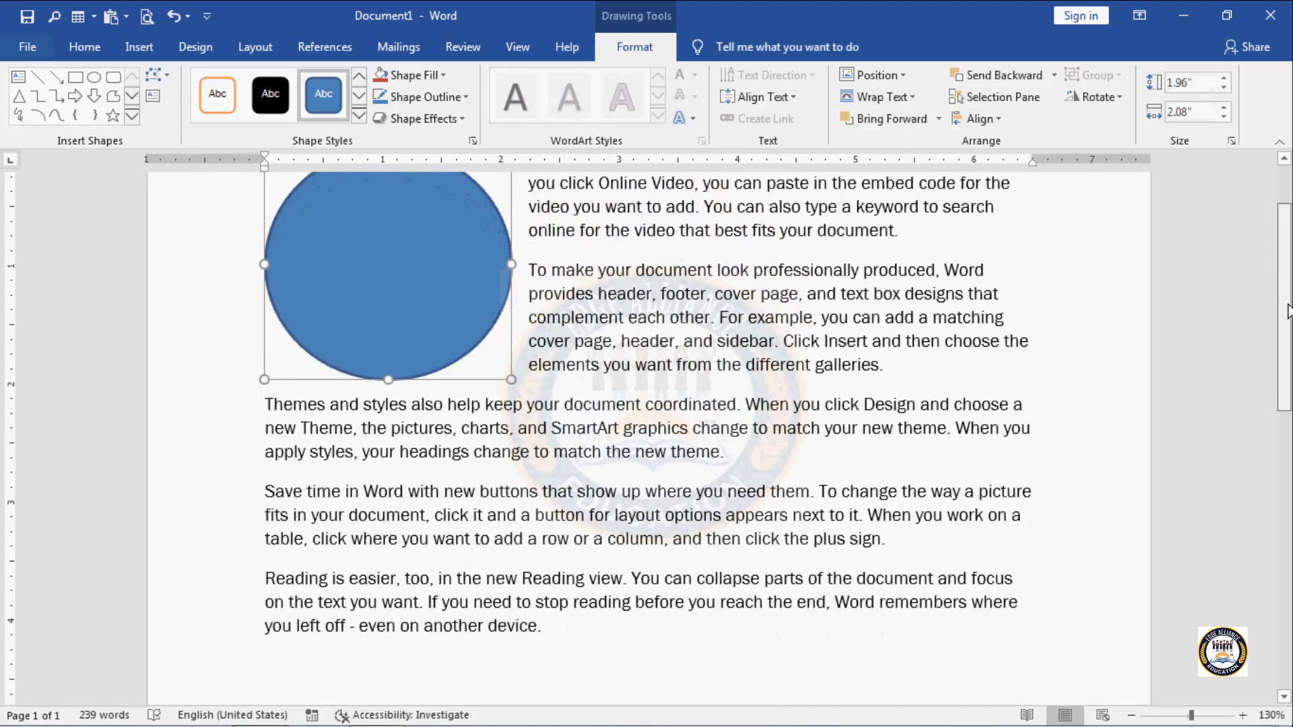
scroll(1288, 311, up, 3)
drag(323, 320, 501, 435)
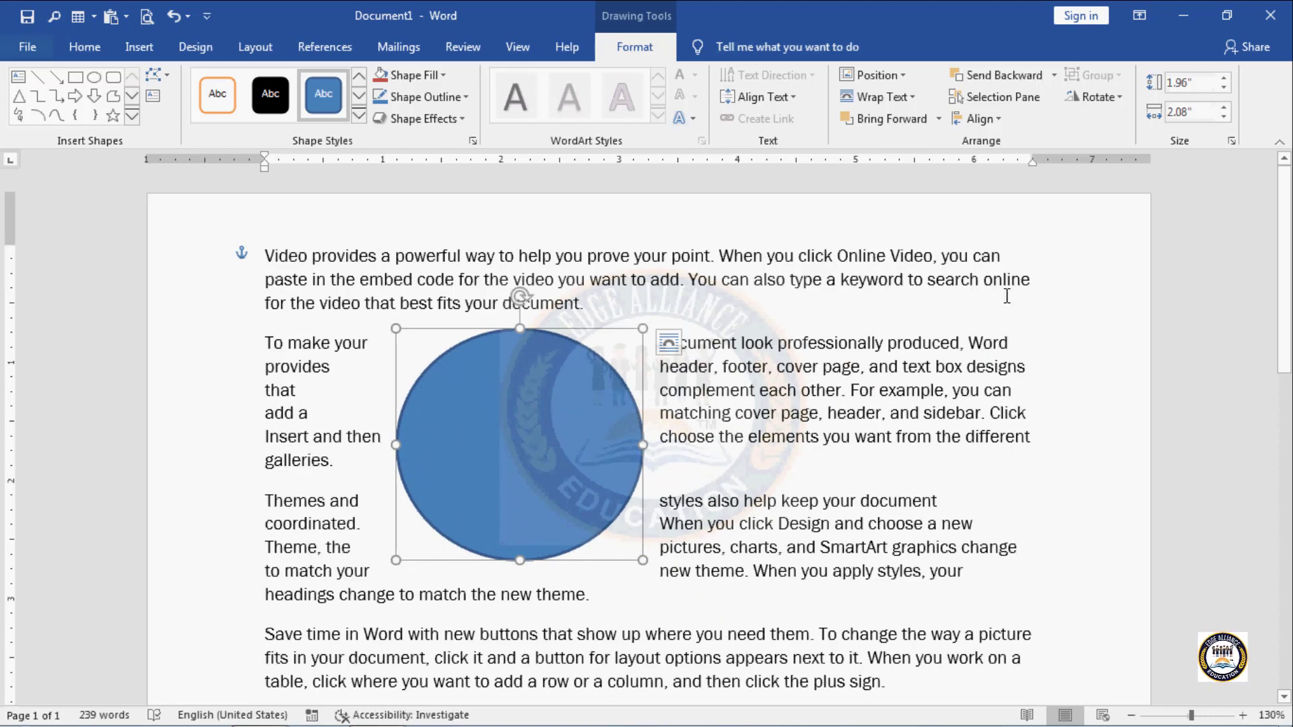
Step: Try the Tight text wrapping on the circle and switch it to Through
click(920, 96)
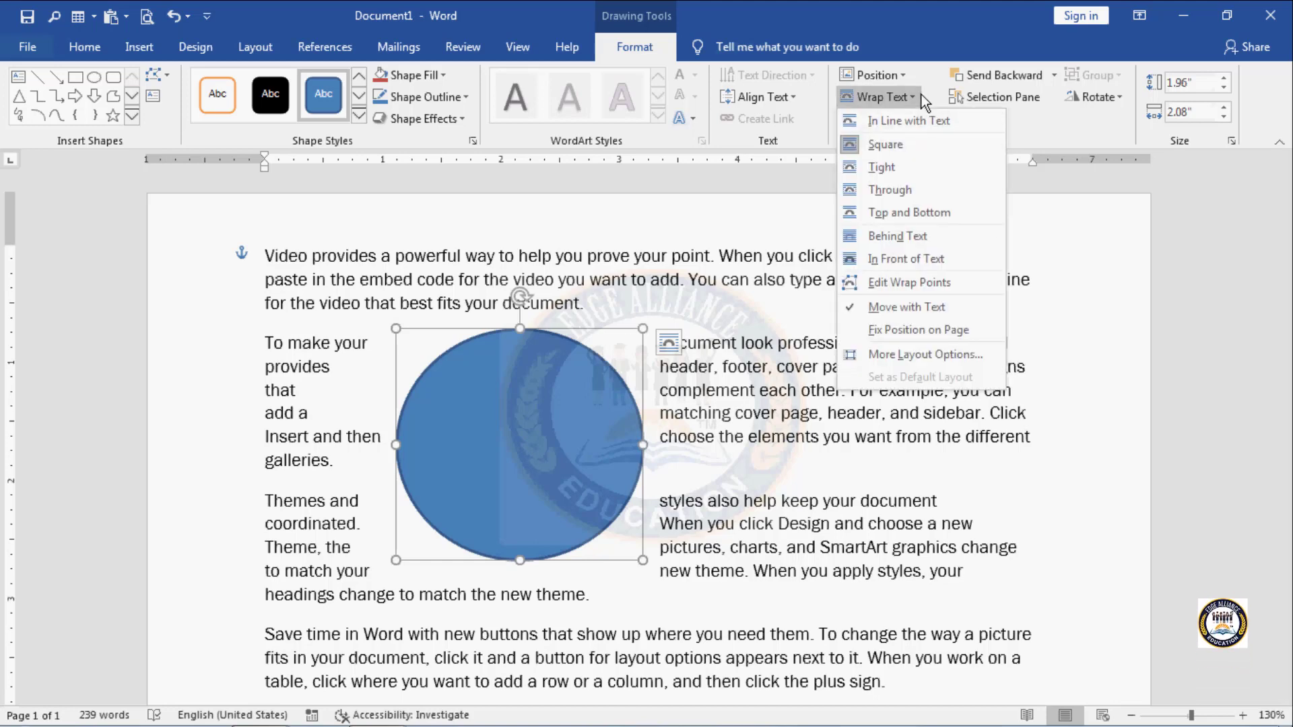
click(914, 162)
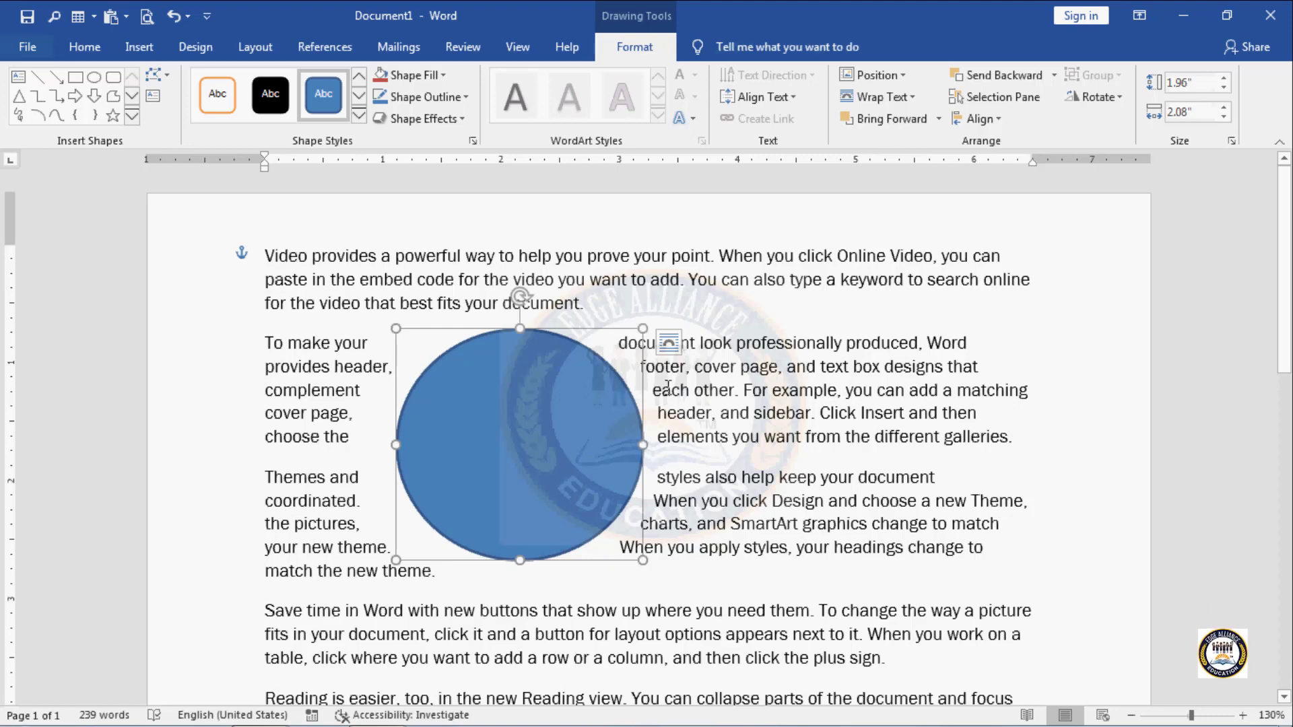
click(916, 96)
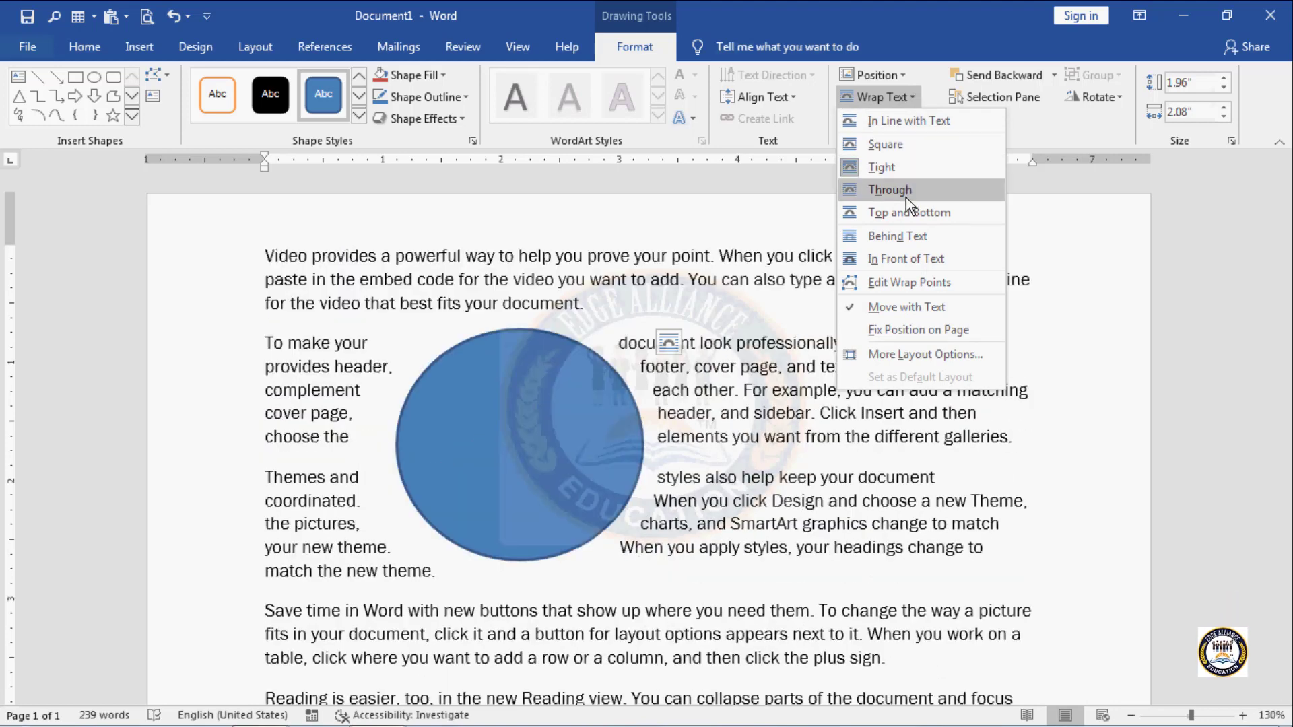
click(911, 192)
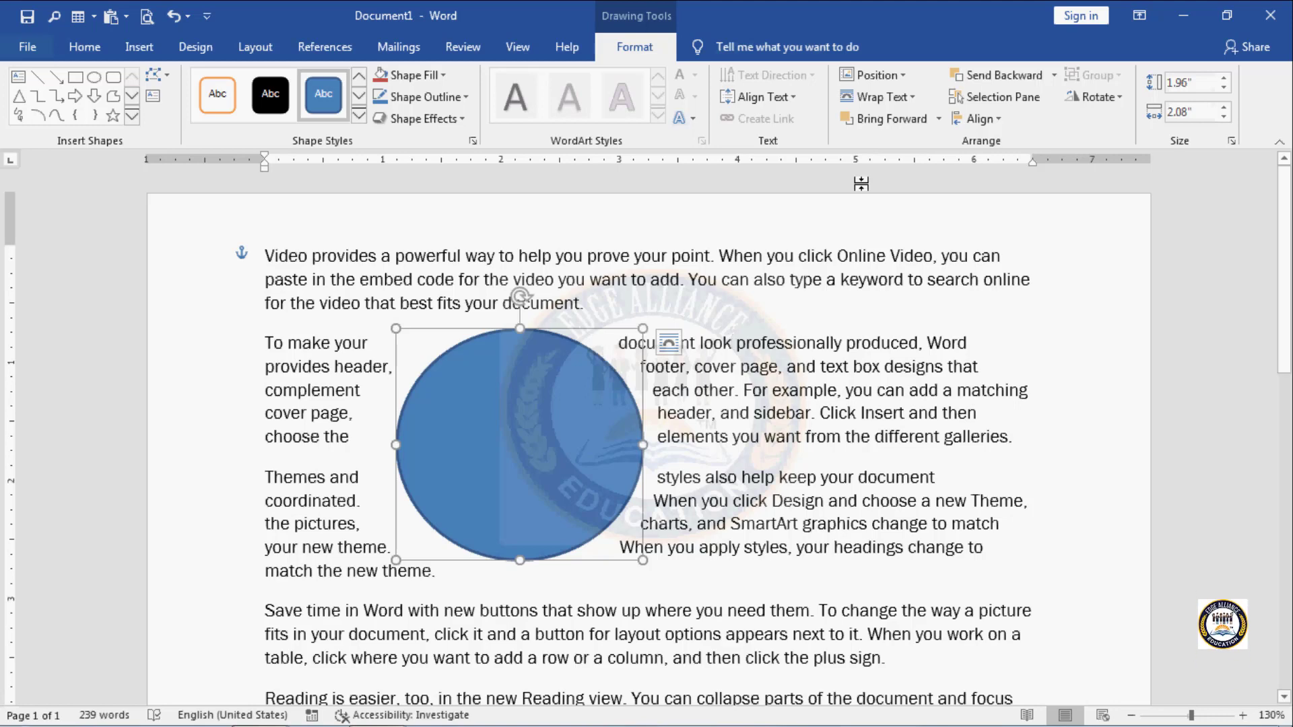
Step: Set the circle's text wrapping to Top and Bottom and move the circle between the second and third paragraphs
click(915, 99)
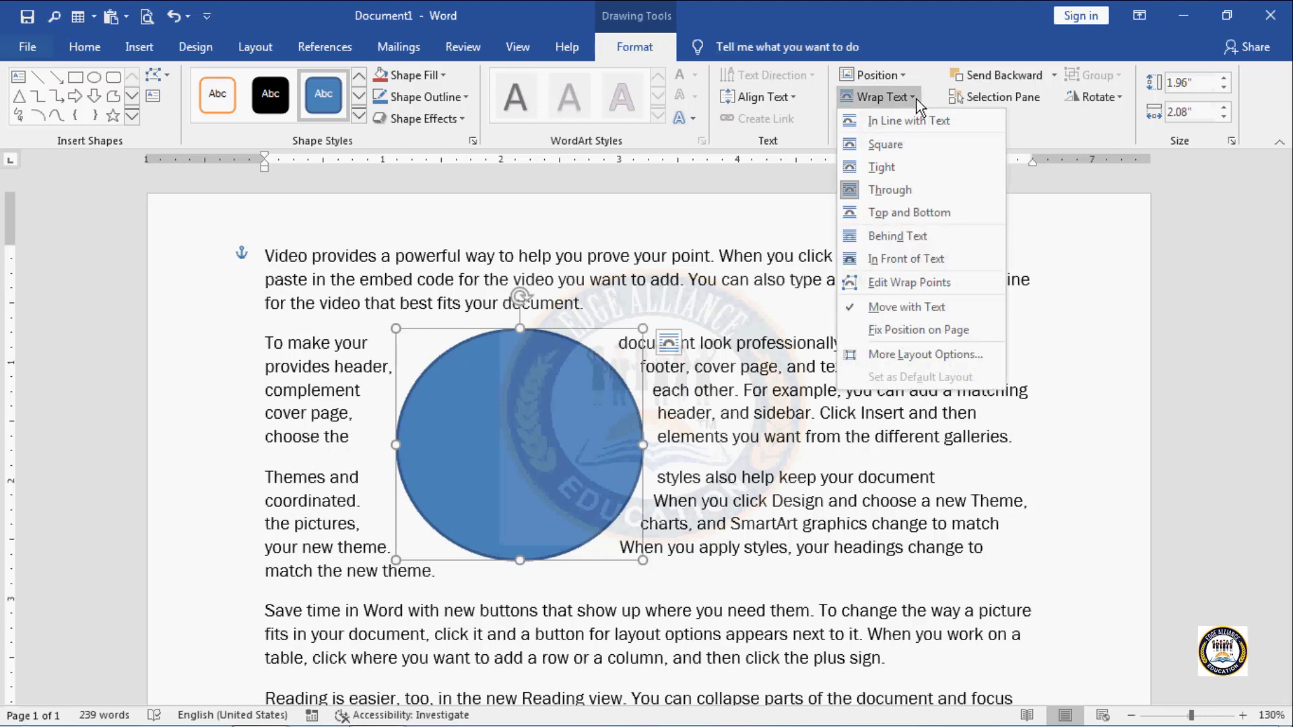
click(935, 215)
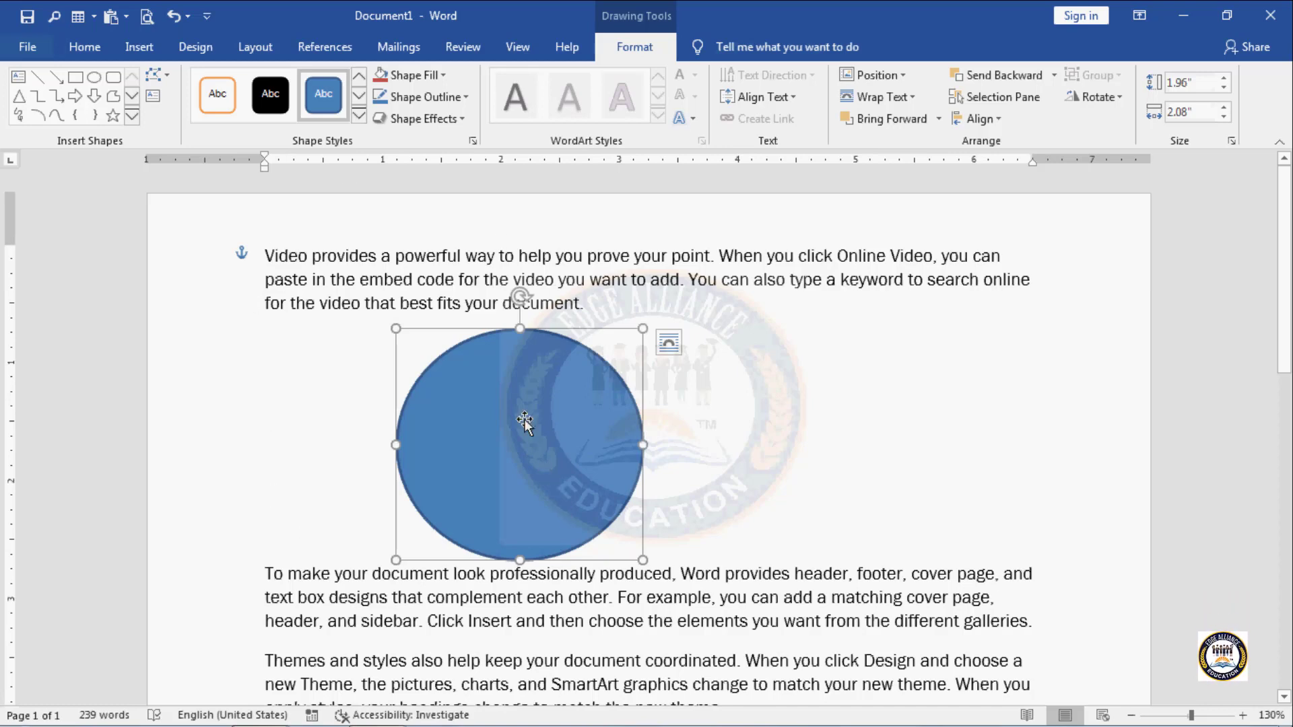
drag(525, 424, 649, 470)
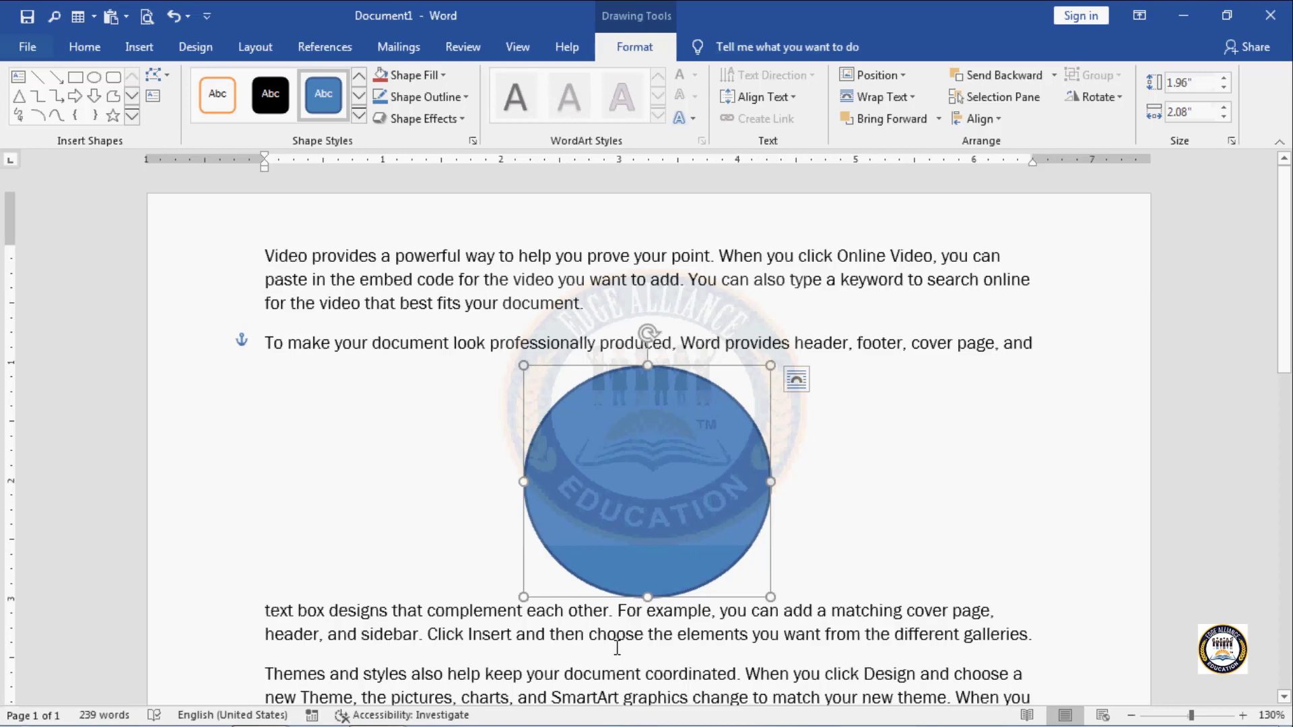
drag(663, 438, 644, 513)
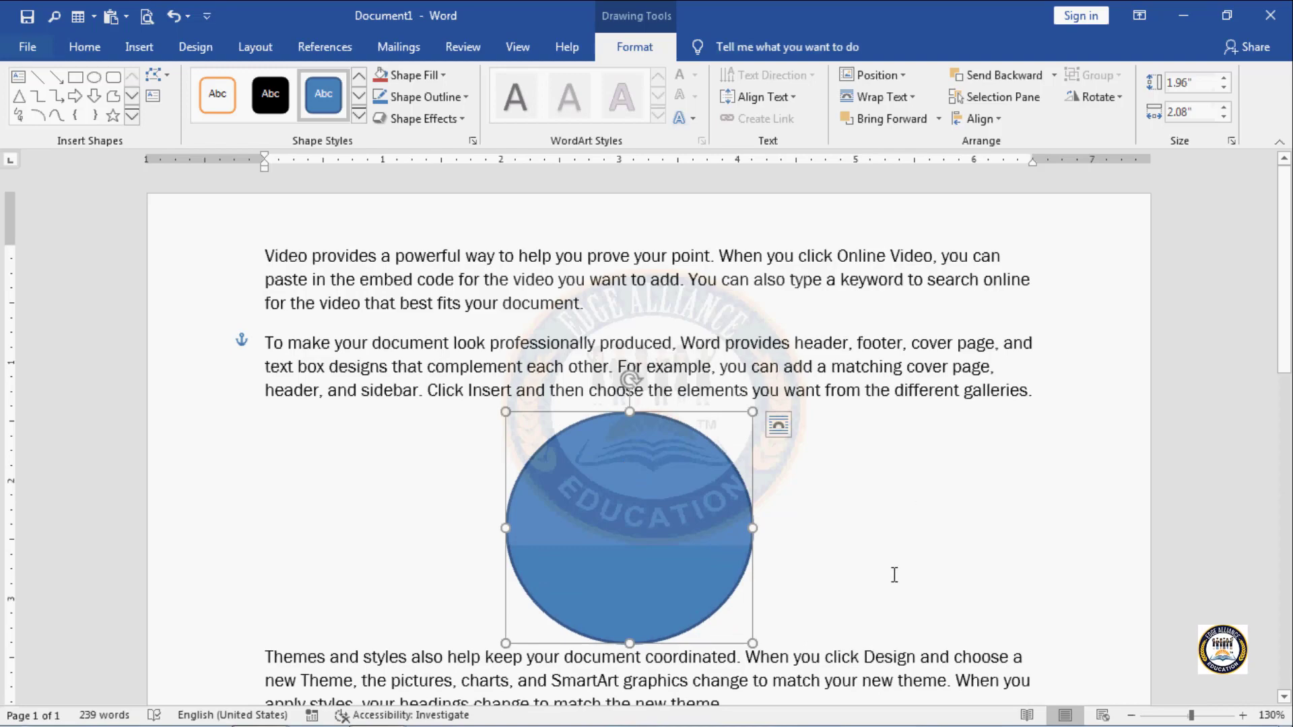
scroll(1284, 333, down, 4)
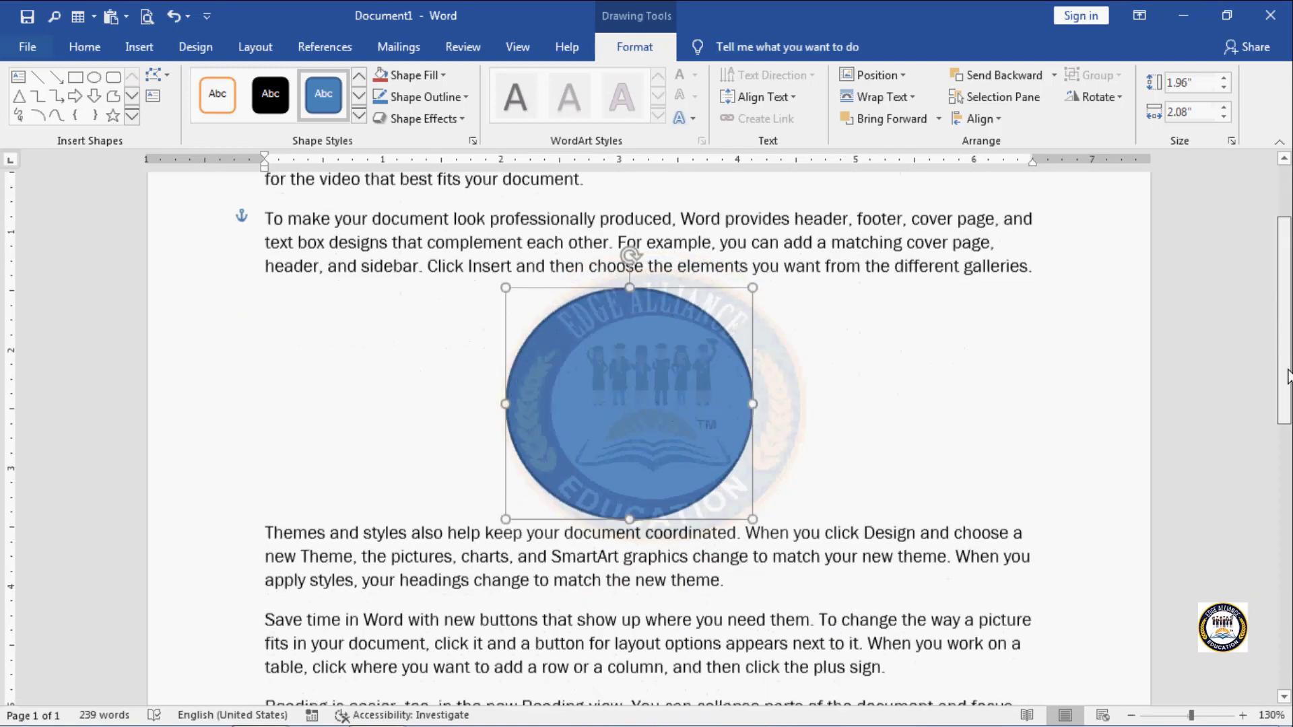
Step: Try the Behind Text wrapping on the circle and switch it to In Front of Text
scroll(1290, 323, up, 4)
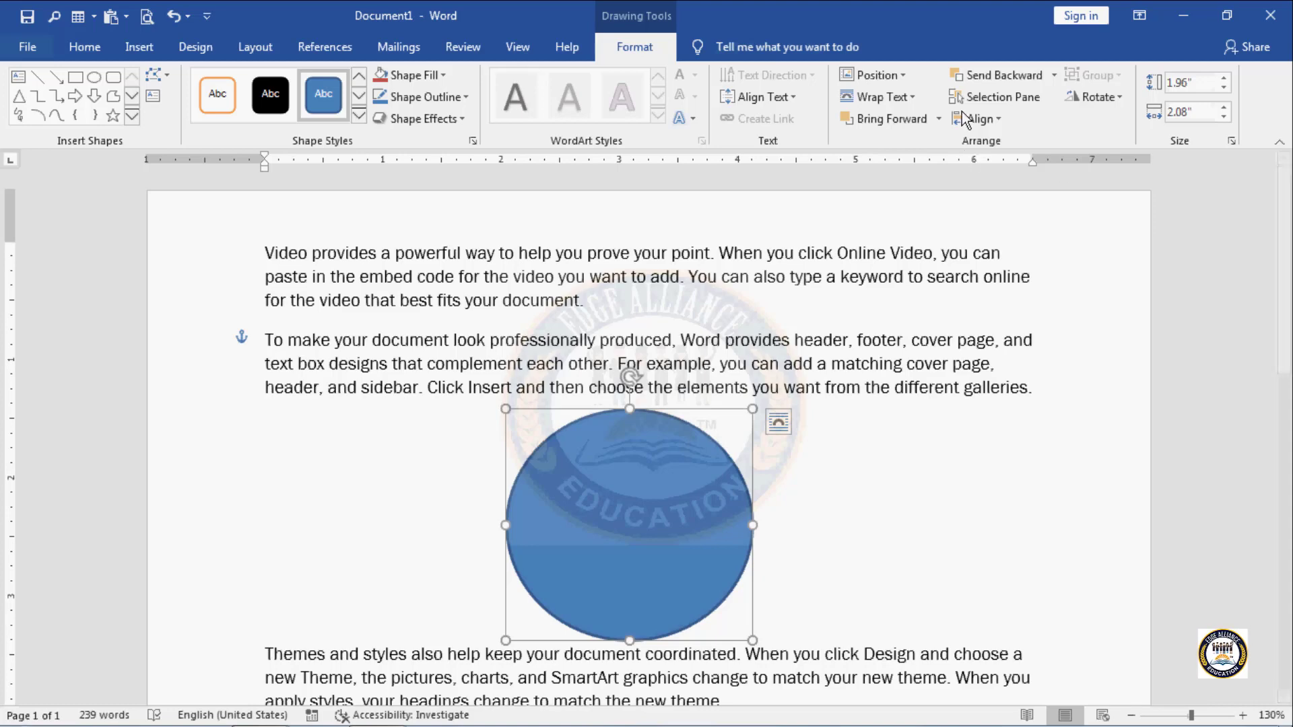
click(919, 99)
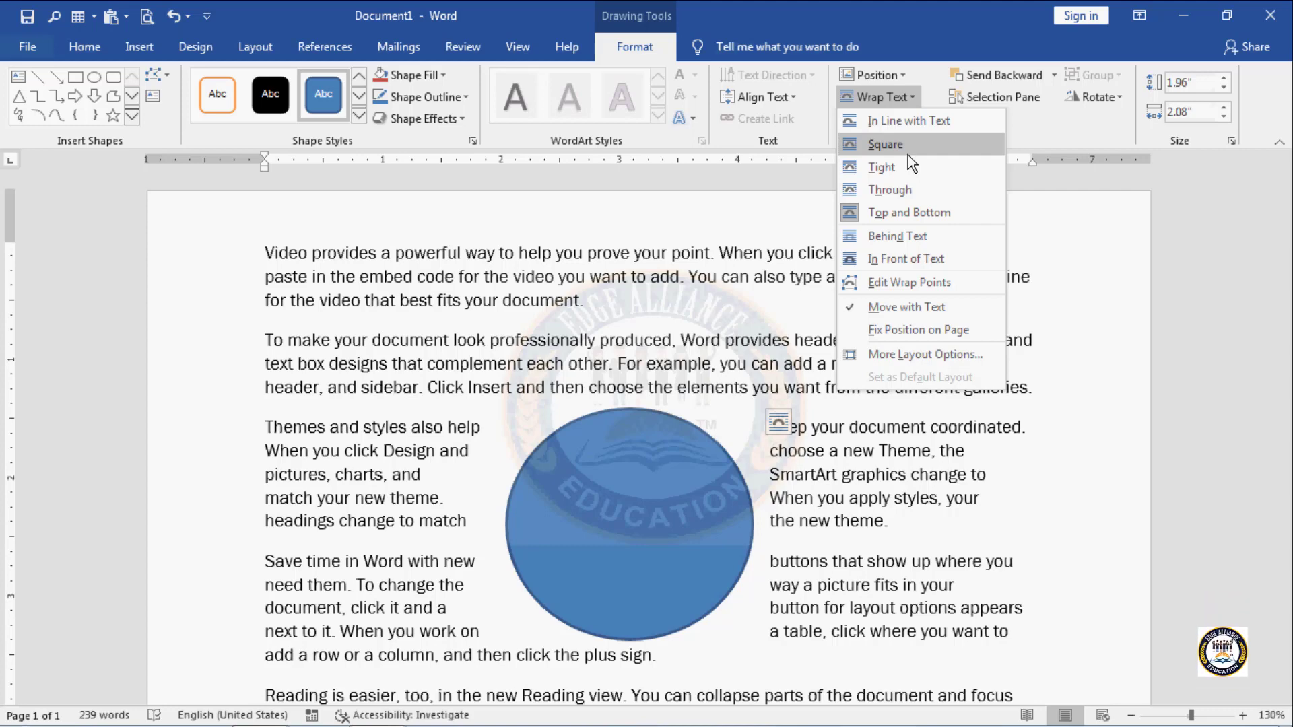
click(919, 236)
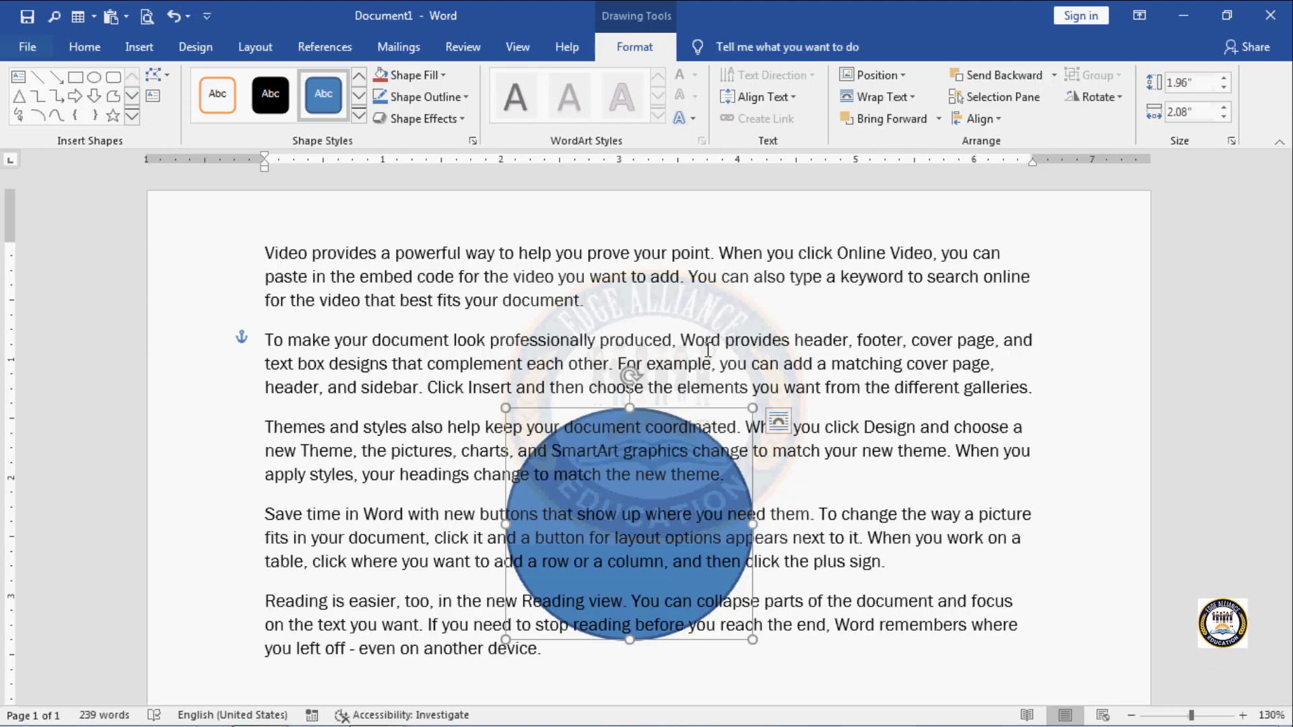
click(920, 96)
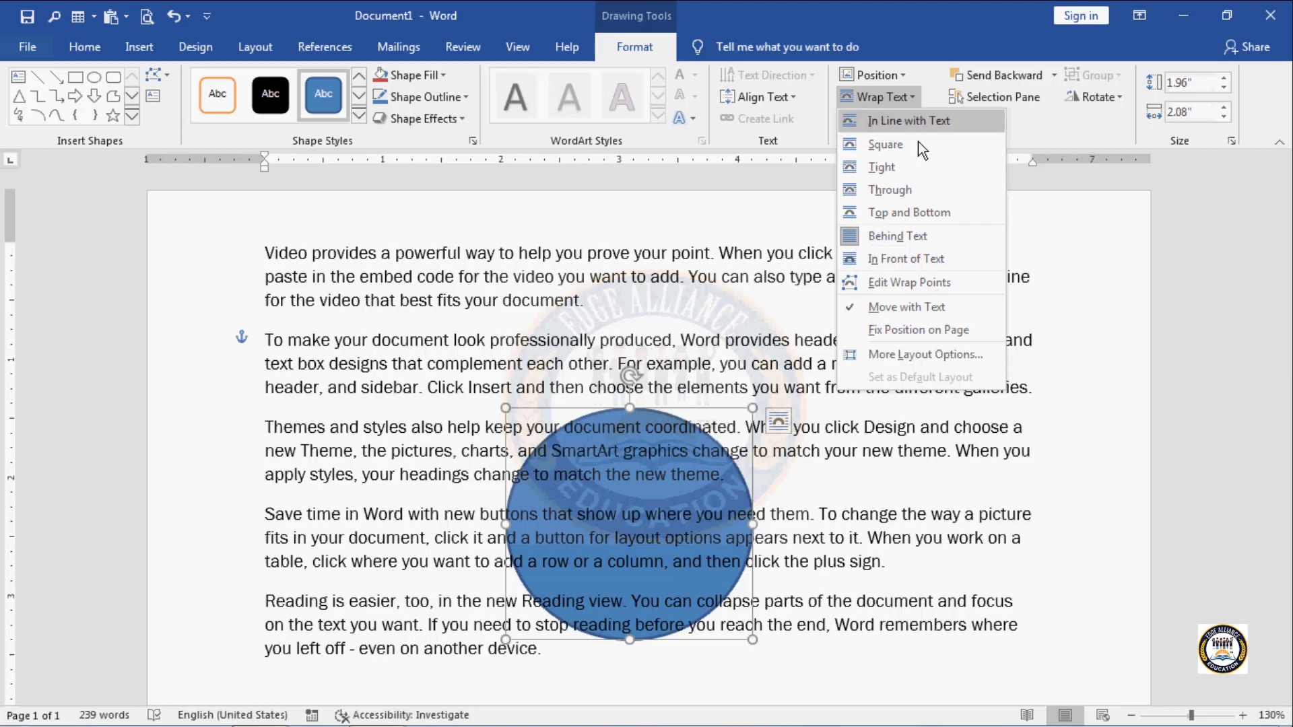
click(917, 261)
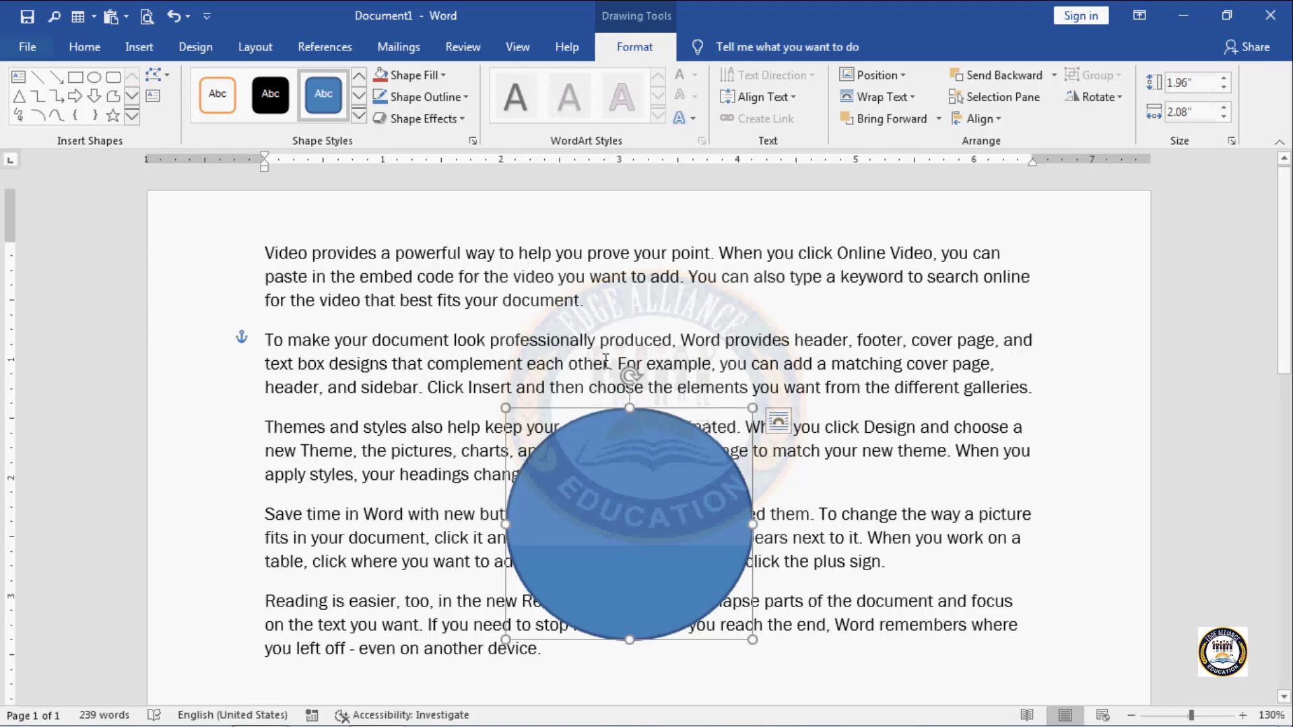
Step: Edit the circle's wrap points, pulling the upper-right point far outward into the second paragraph, and leave wrap point editing
click(916, 97)
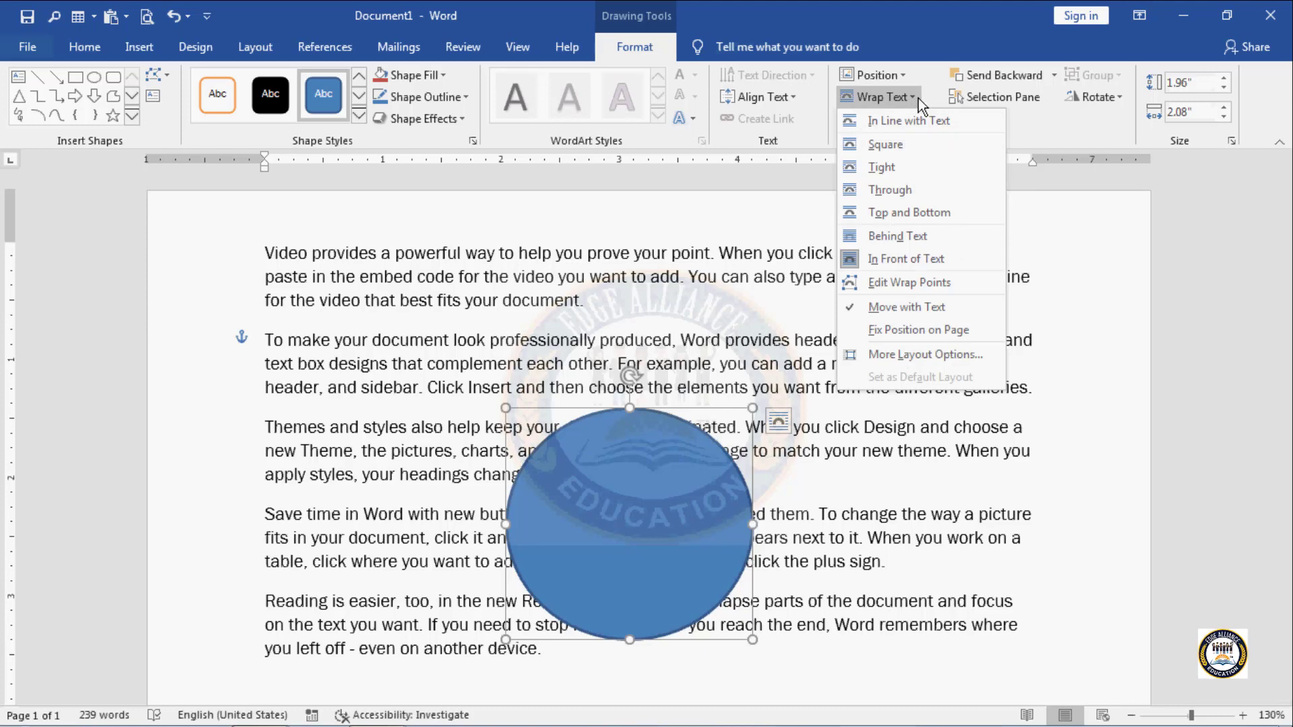
click(955, 283)
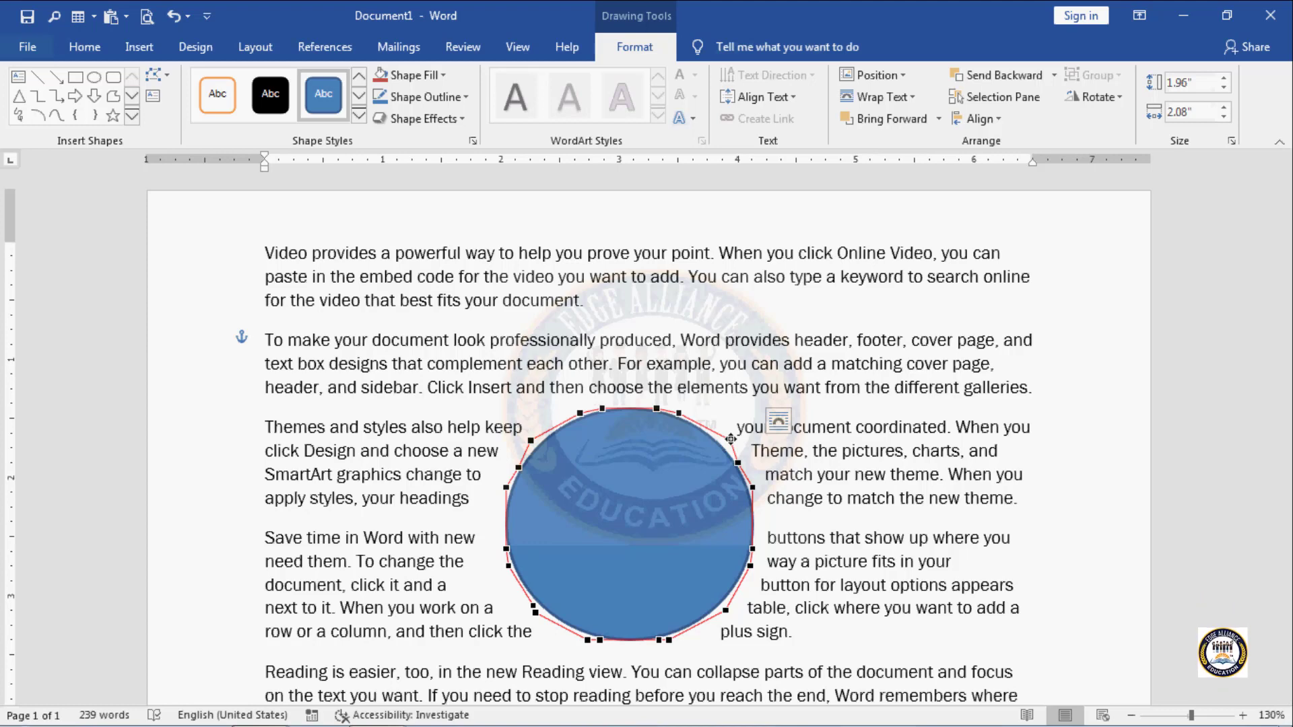
drag(731, 439, 878, 353)
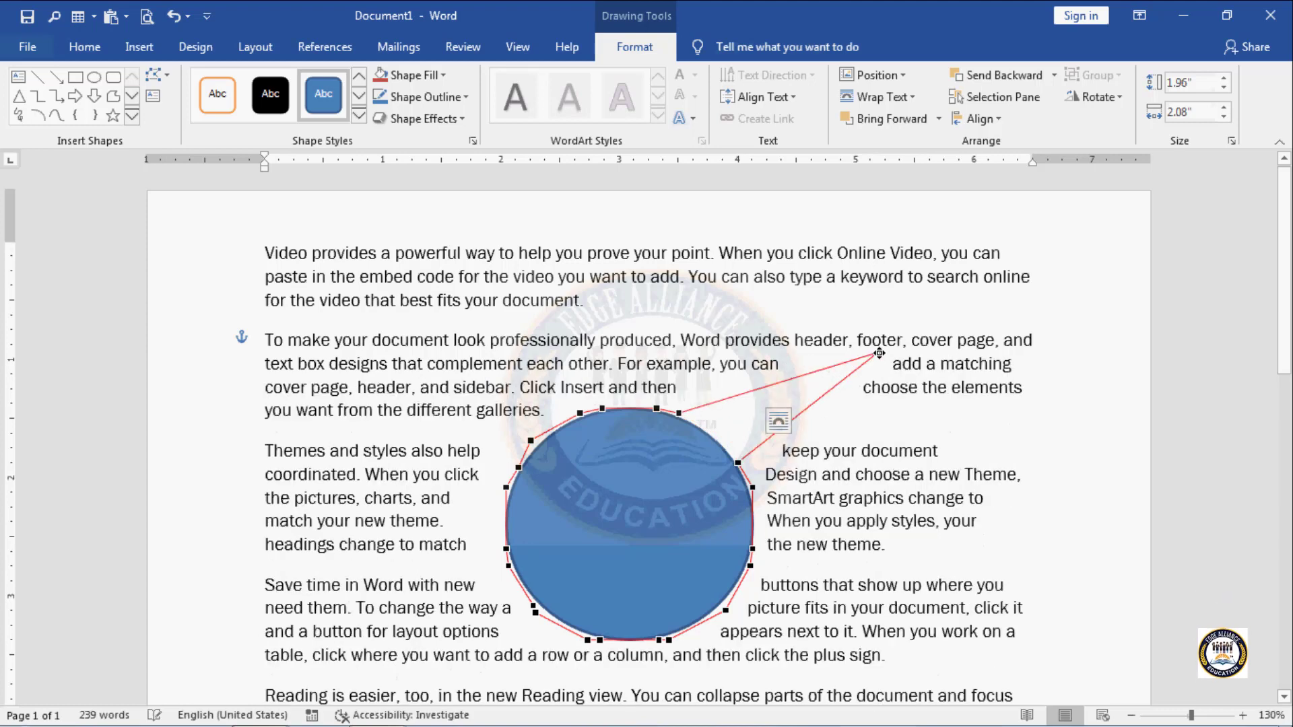
click(535, 614)
click(547, 566)
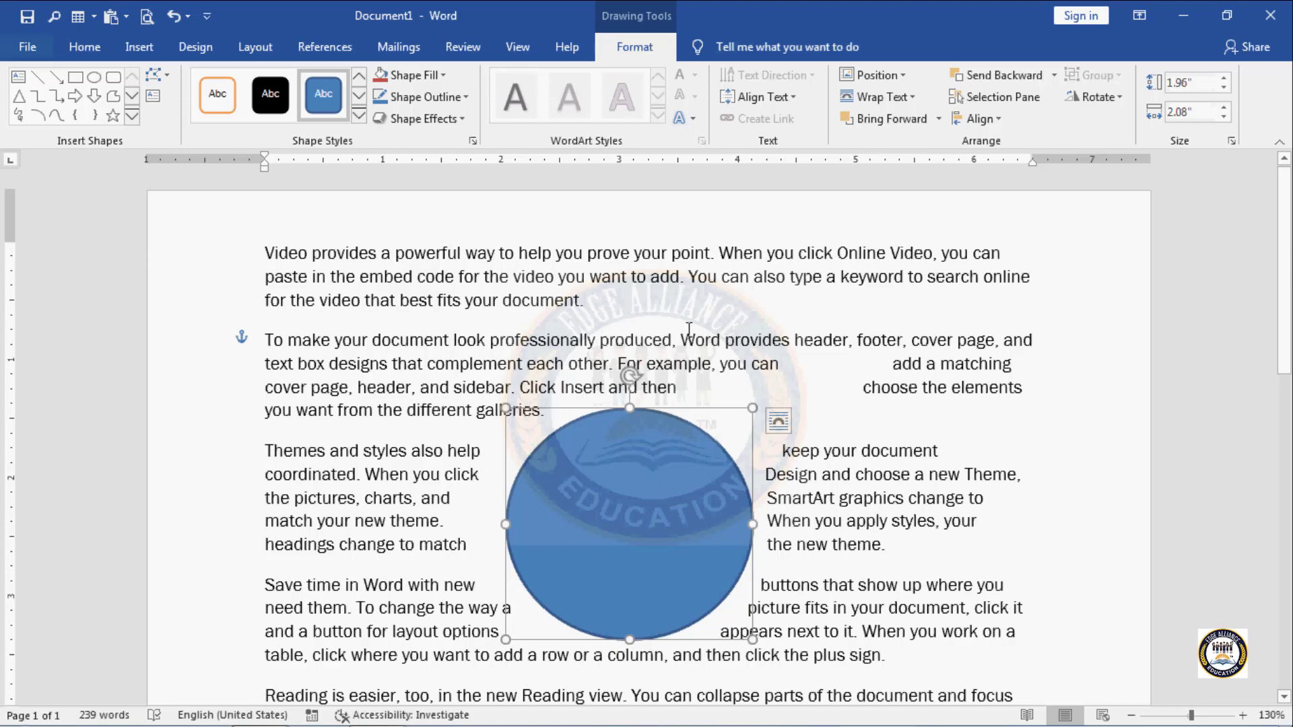
Step: Edit the wrap points again, pulling the circle's upper-left and lower-left points outward into the surrounding text
click(913, 100)
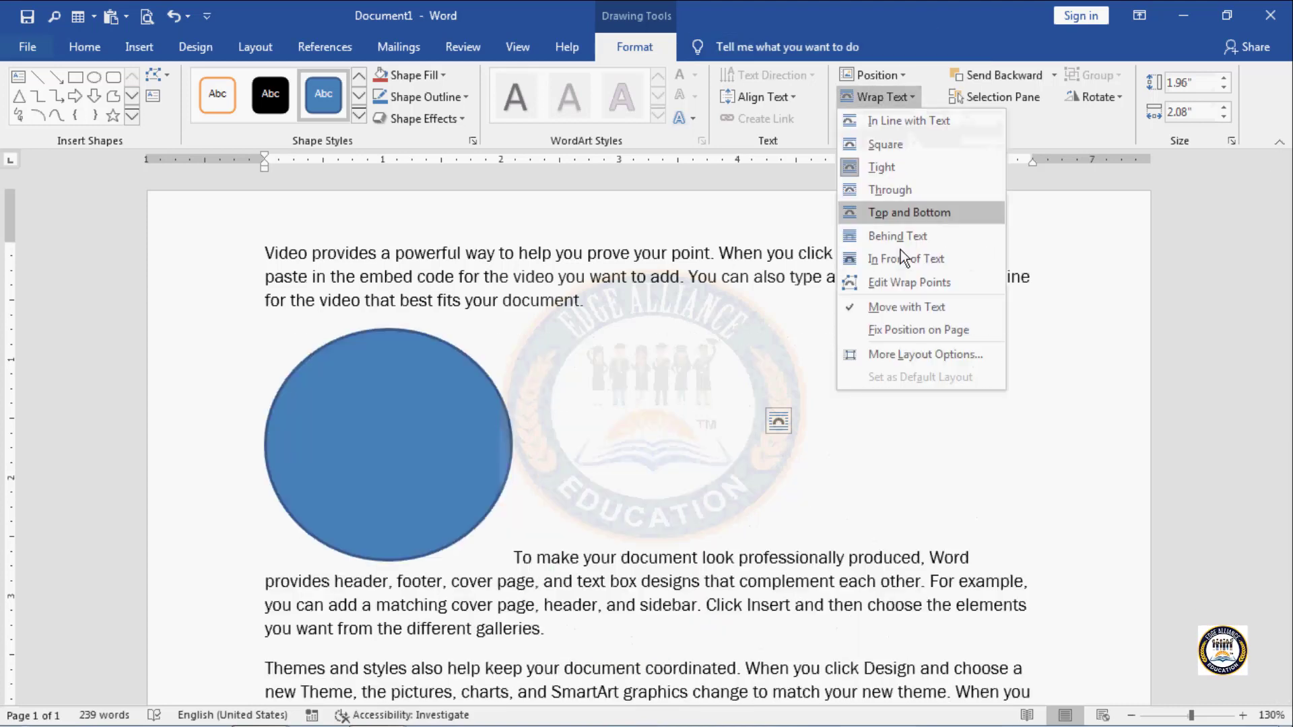
click(919, 283)
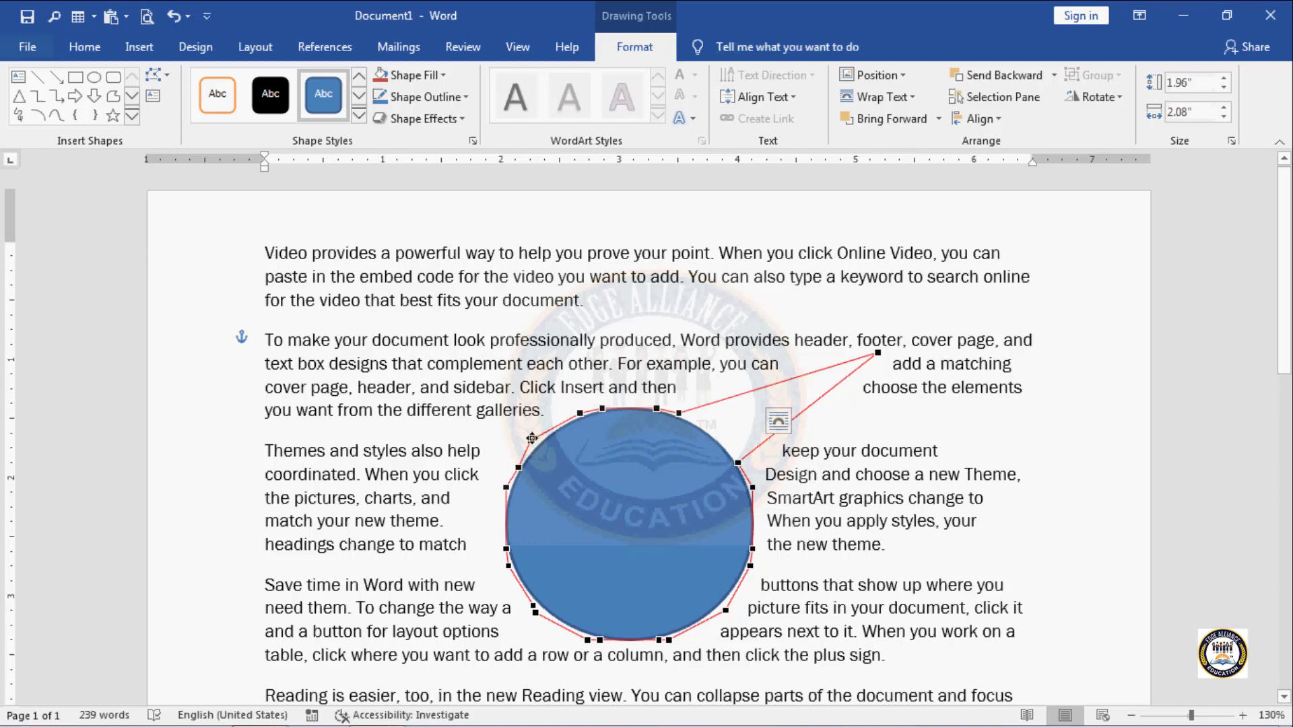
drag(479, 389, 460, 381)
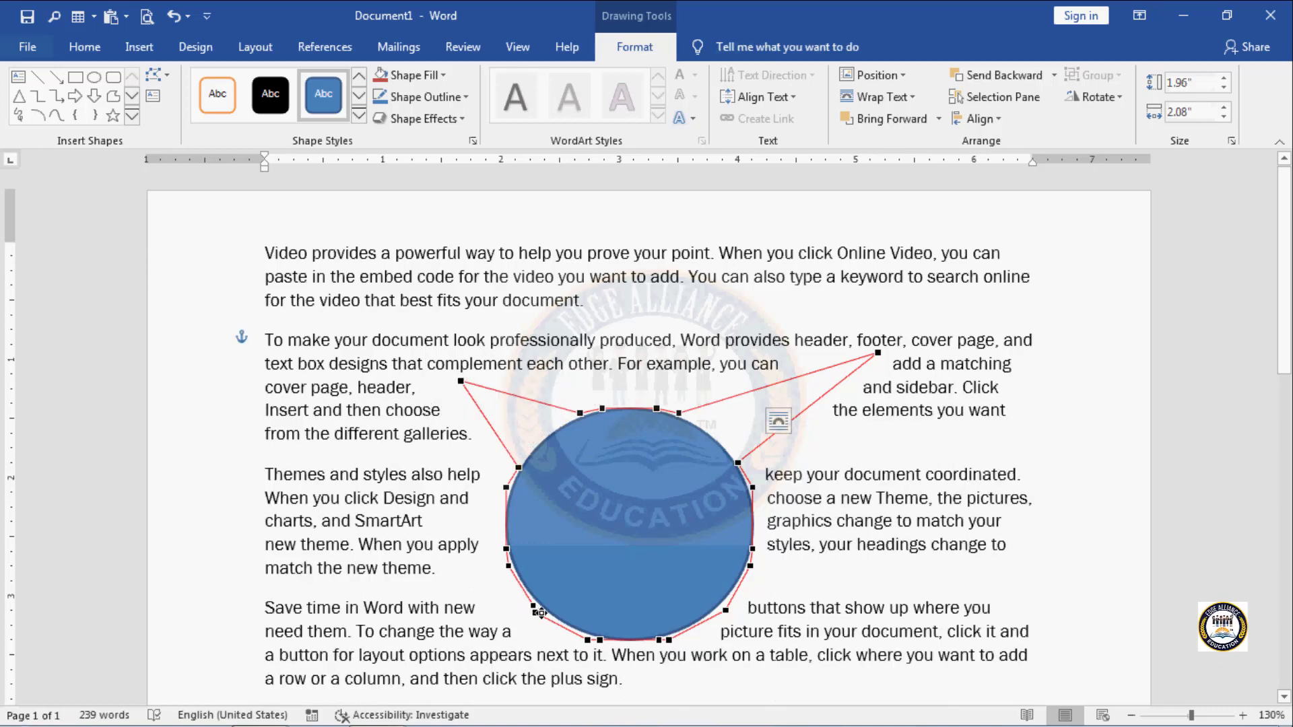
drag(532, 609, 359, 631)
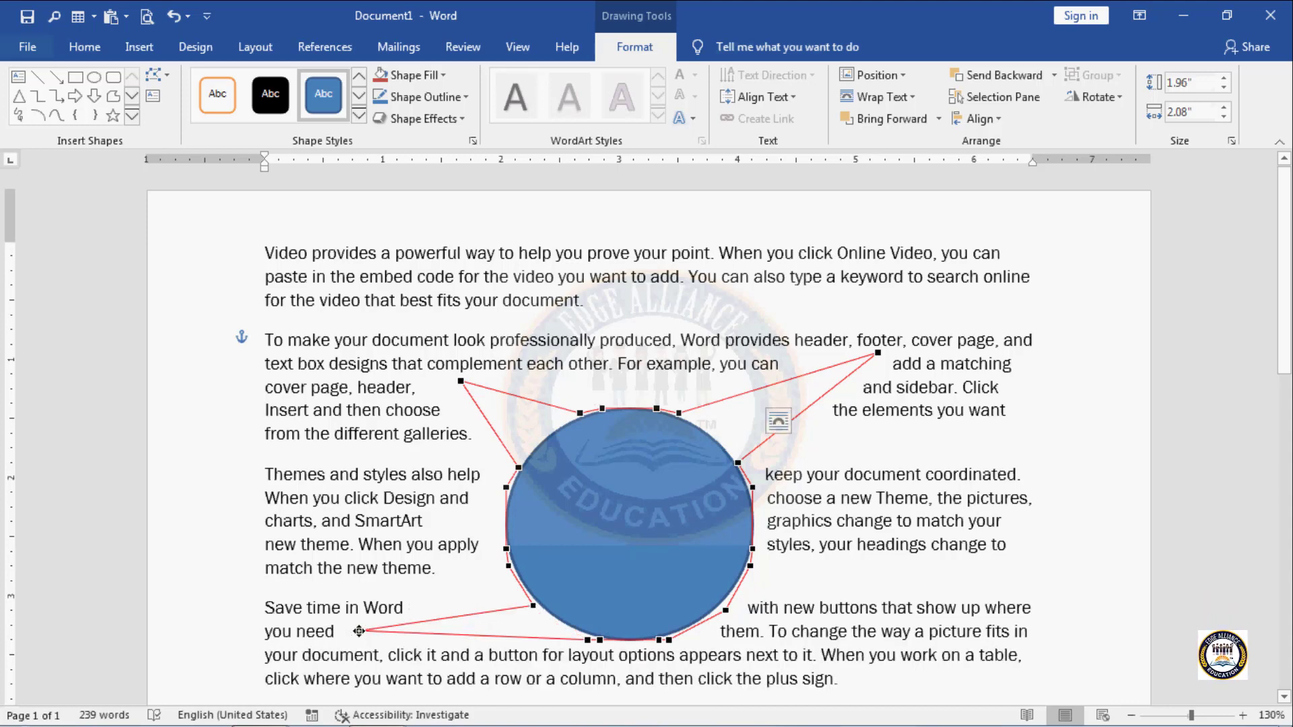
click(428, 435)
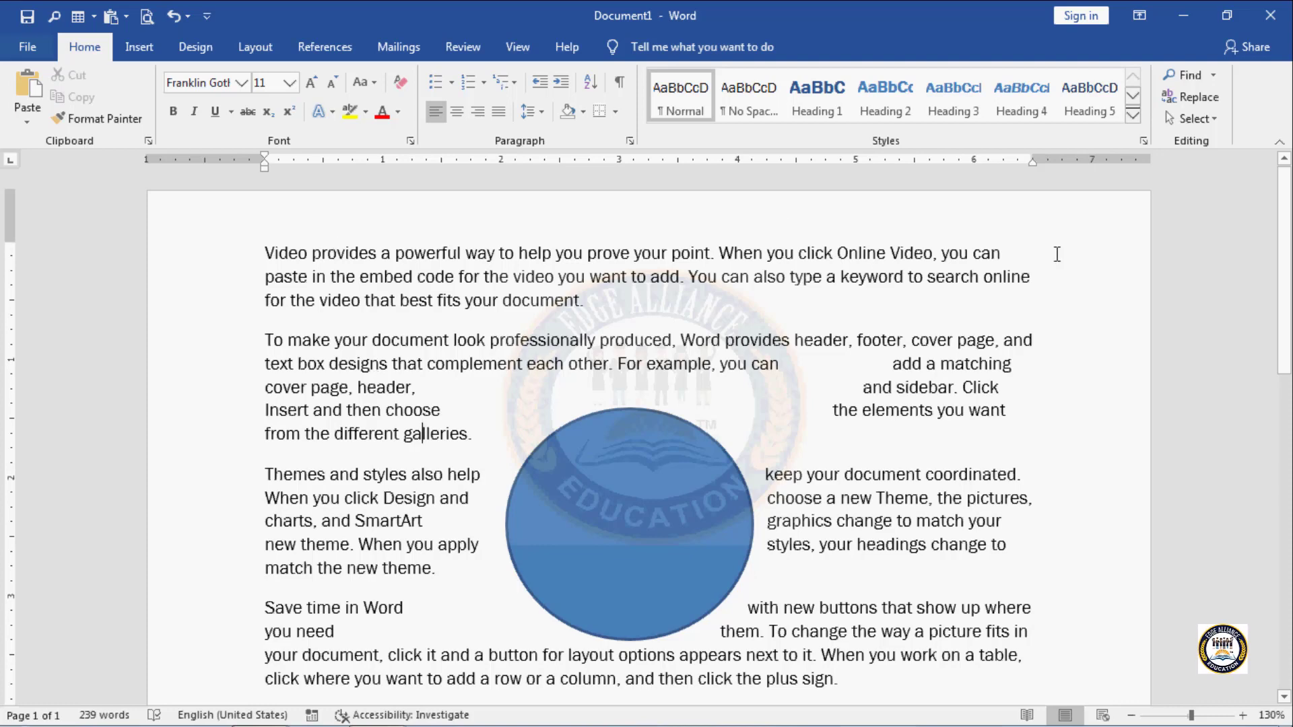
Step: Apply Move with Text to the circle and delete the first paragraph, beginning "Video provides a powerful way"
click(693, 547)
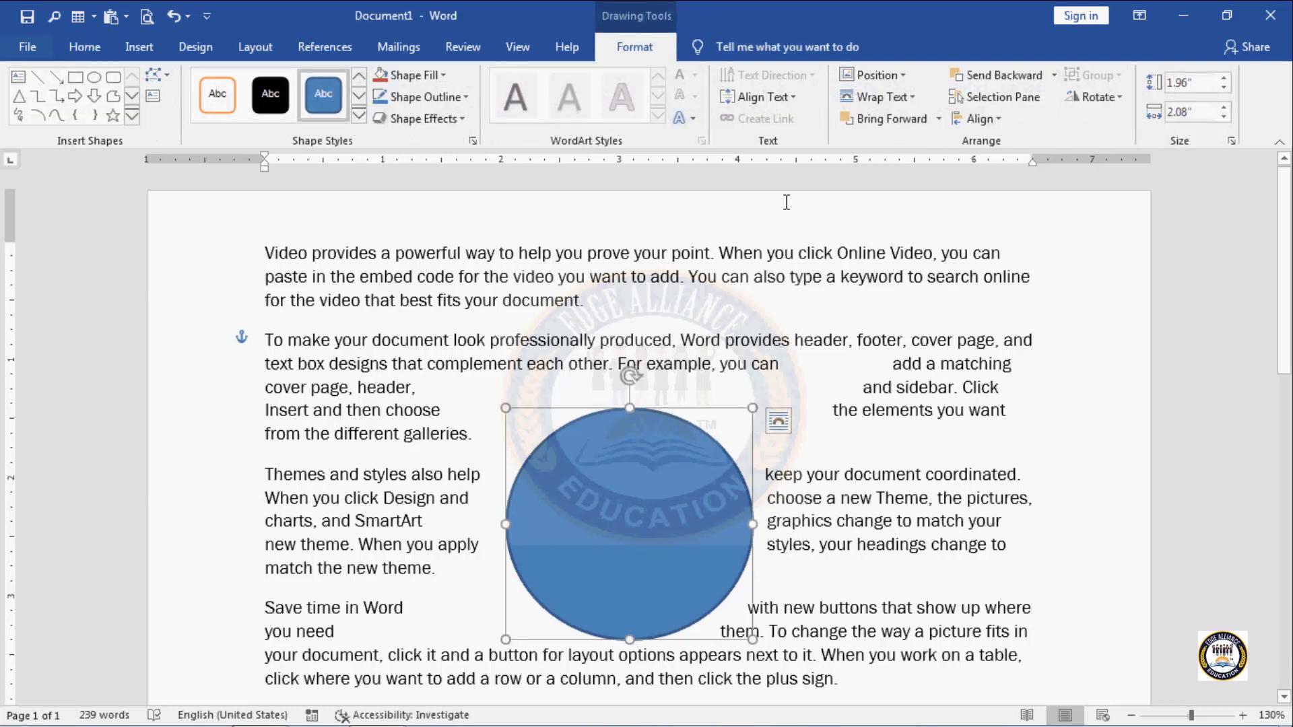
click(915, 96)
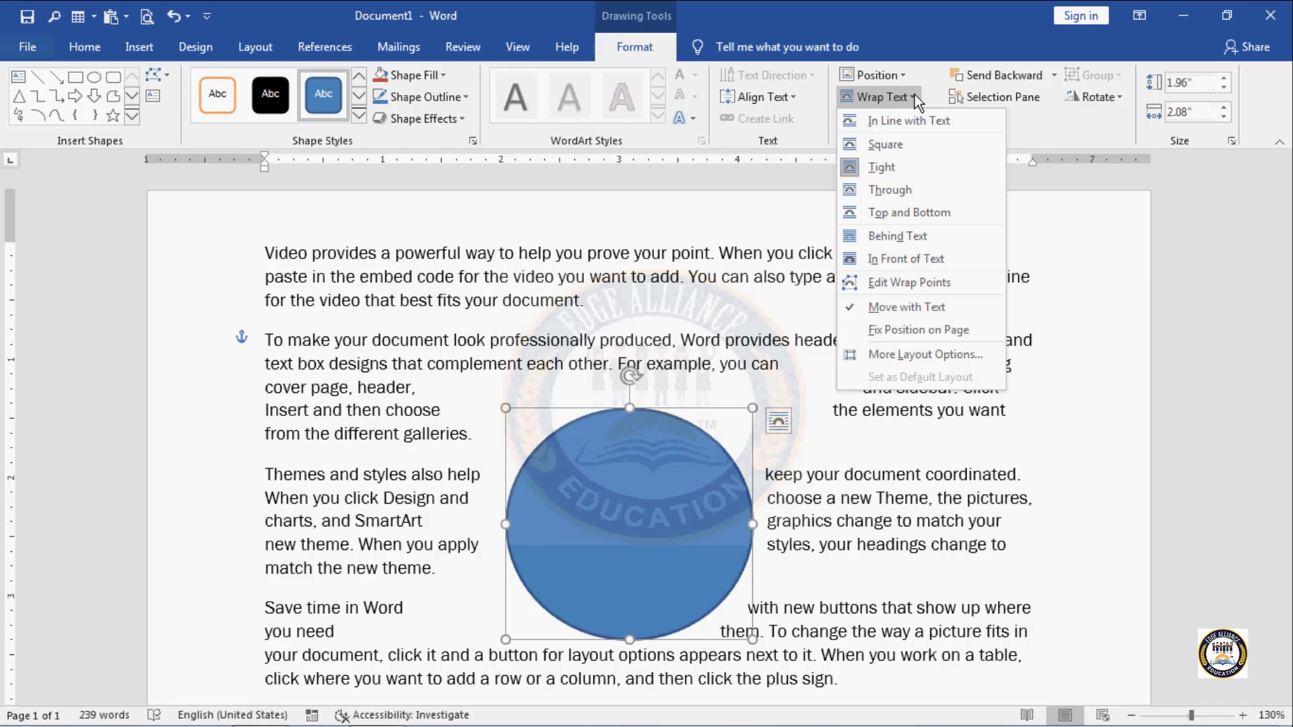
click(962, 309)
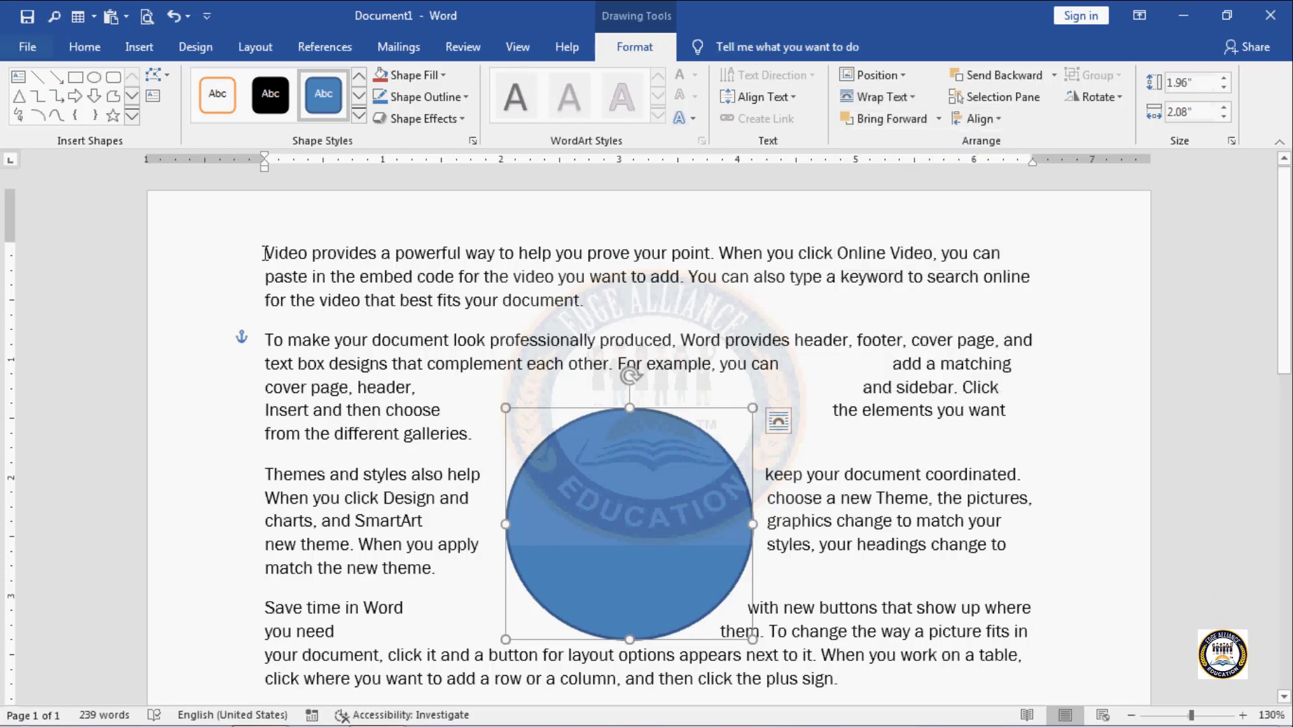
drag(266, 255, 632, 322)
key(Delete)
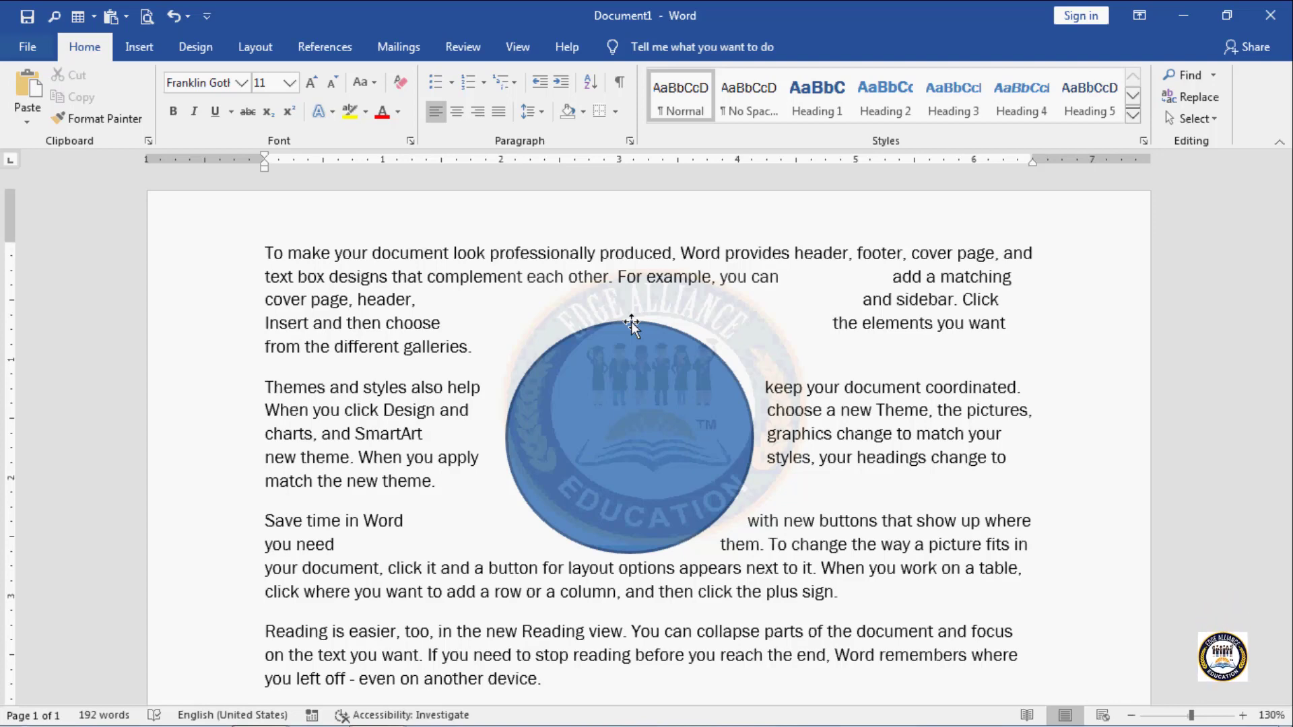
Step: Set the circle to Fix Position on Page and delete the first paragraph's text up to "the elements you want"
click(620, 385)
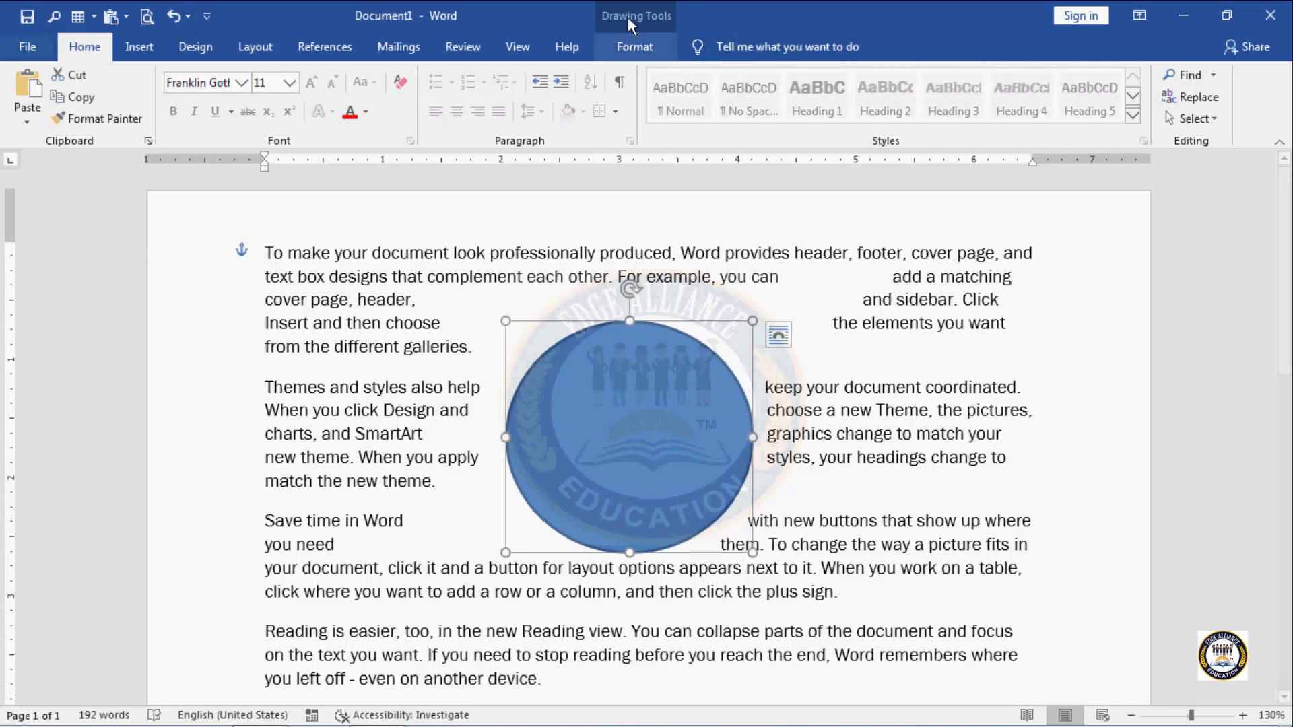
click(636, 54)
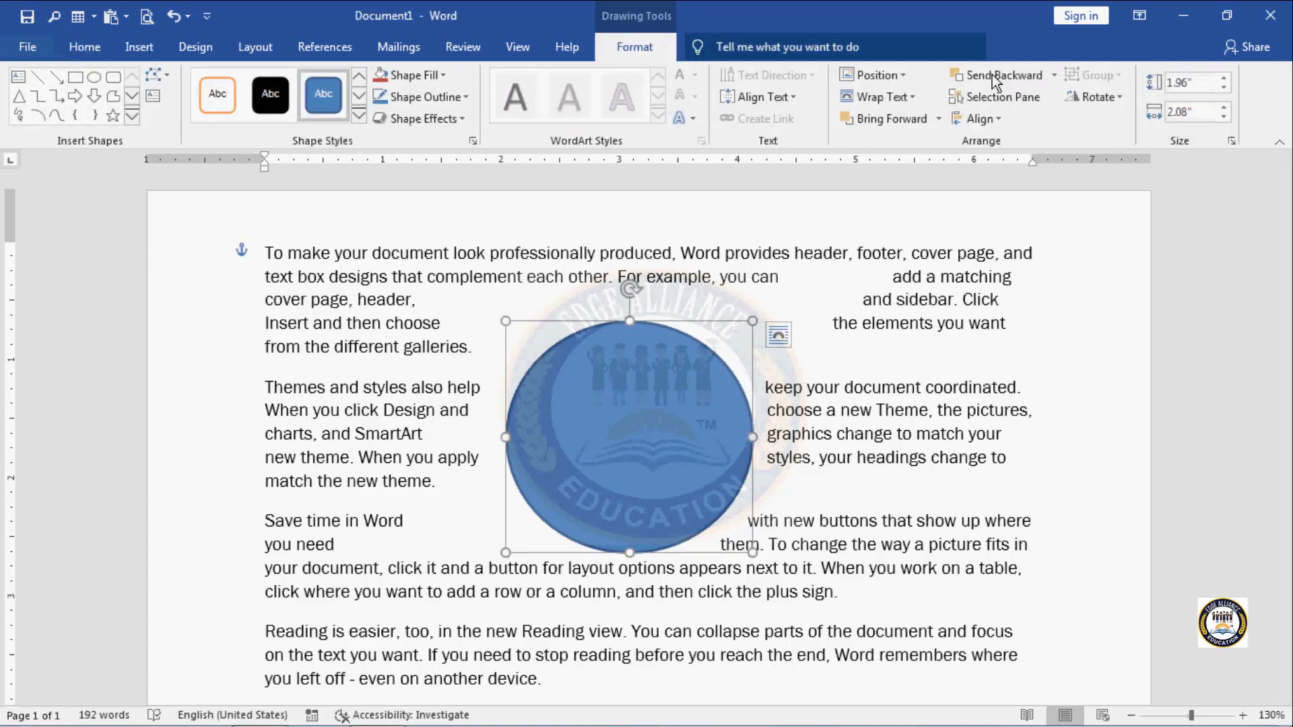
click(915, 99)
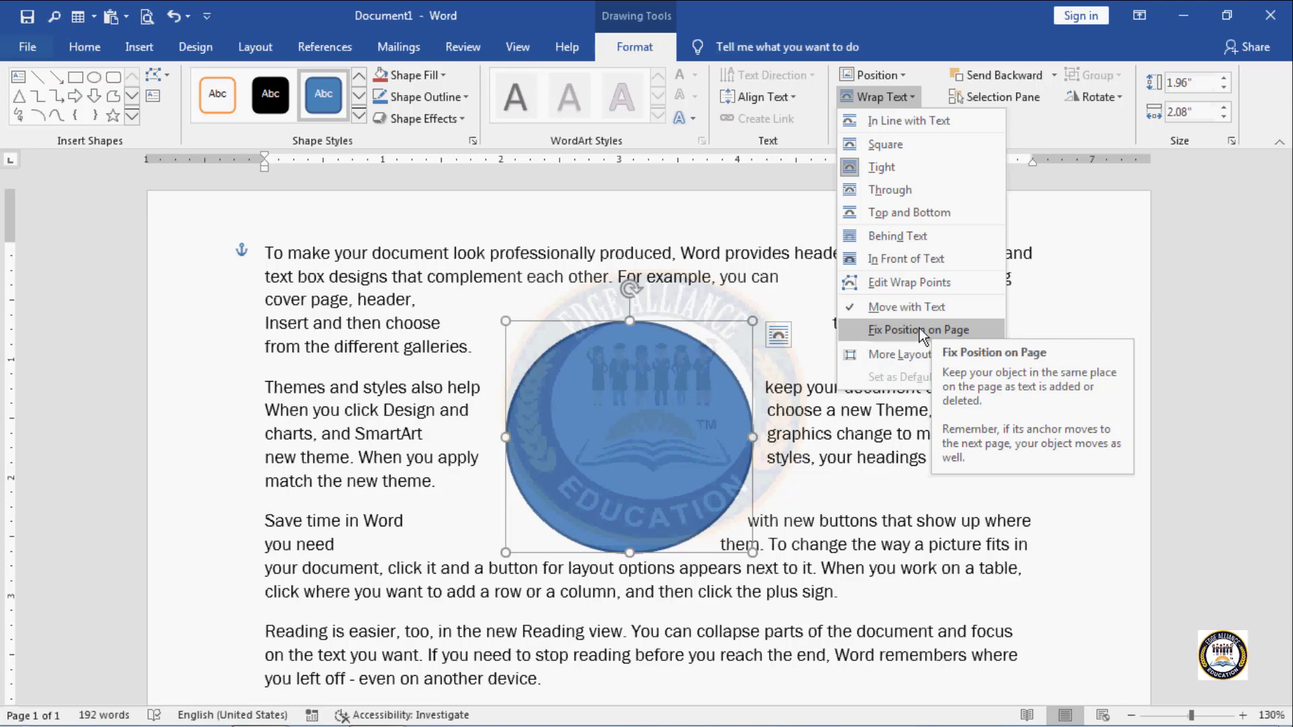
click(858, 332)
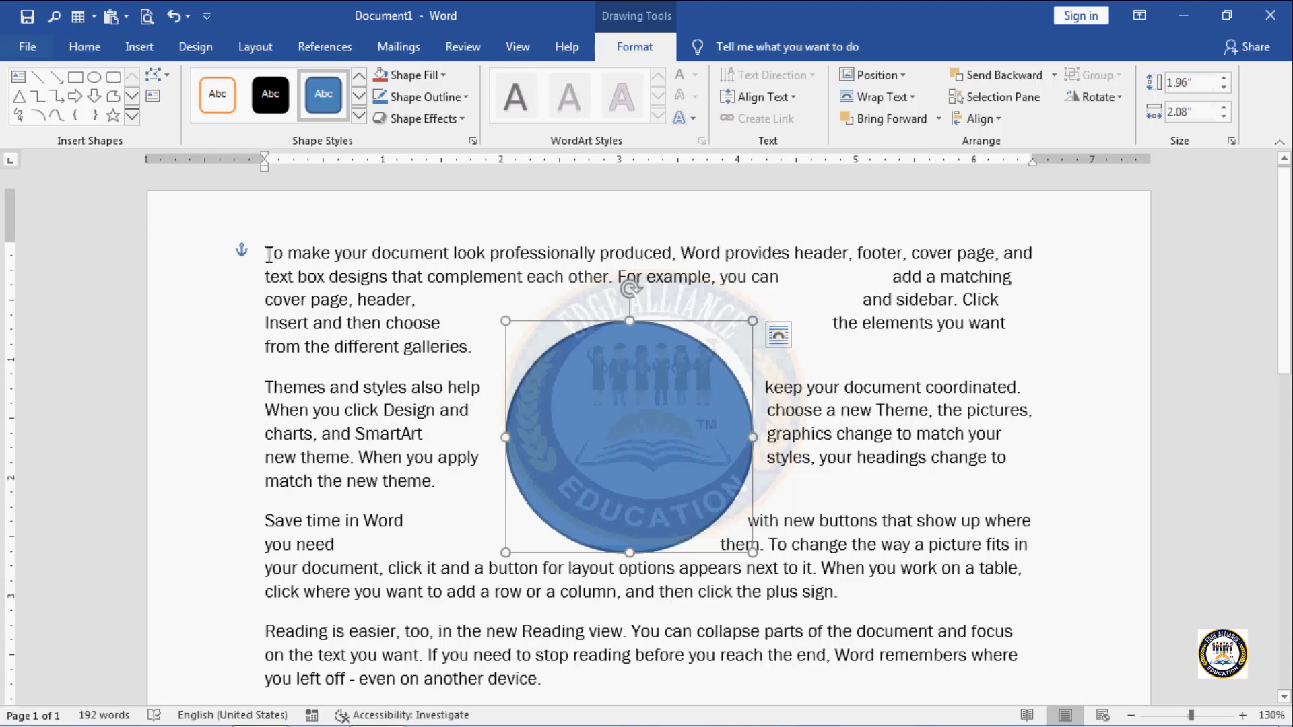
drag(267, 254, 1016, 317)
key(Delete)
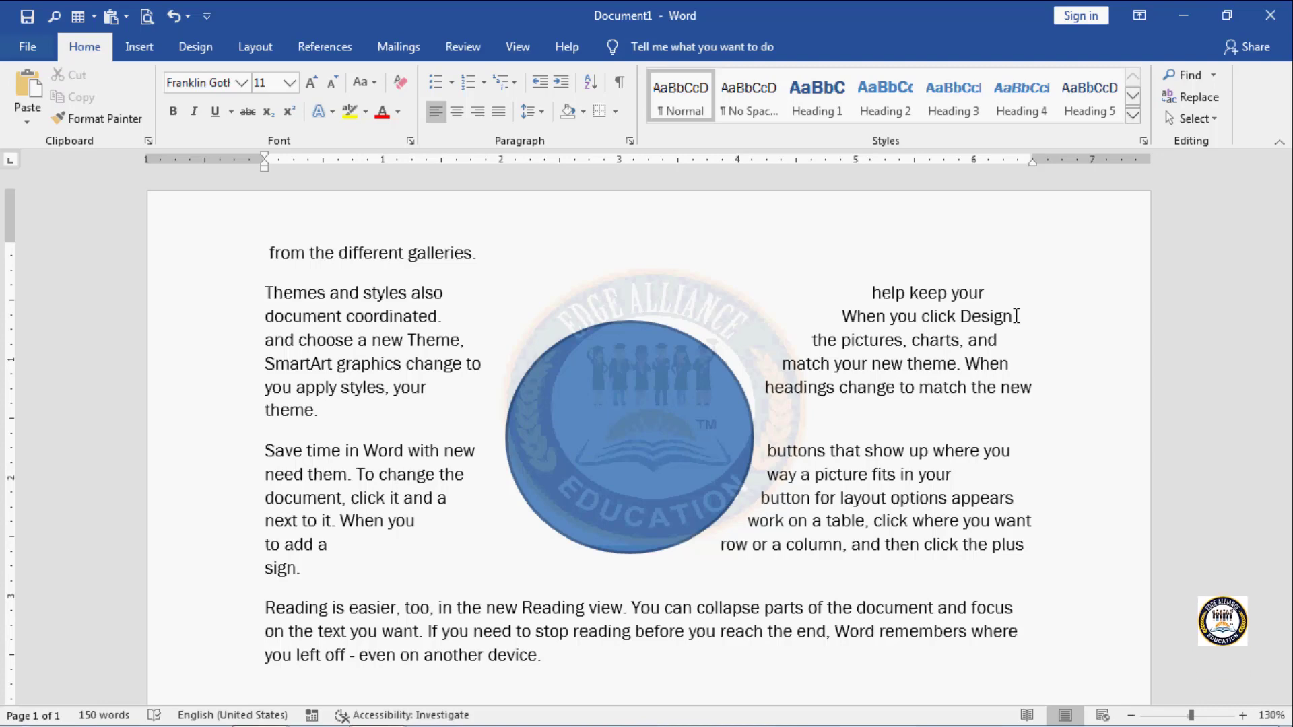
Step: Use the circle's advanced layout options to wrap text on Left only, keeping the Tight style
click(687, 446)
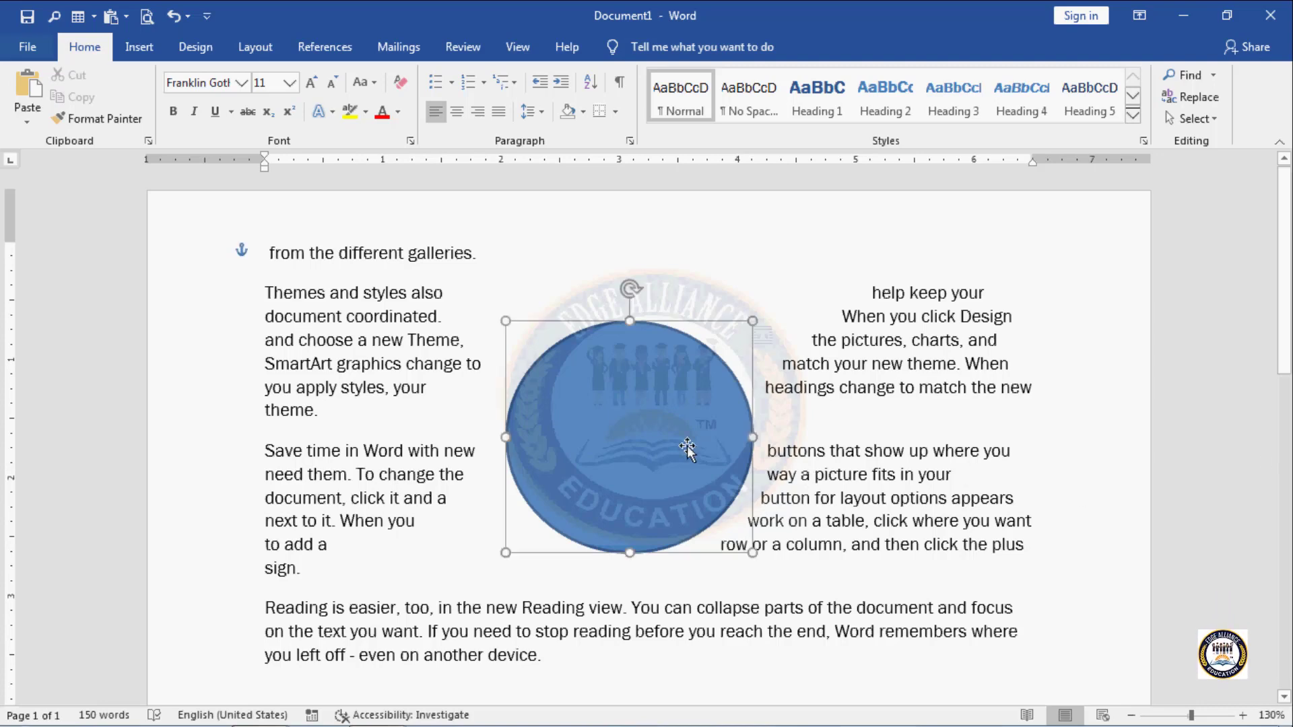
click(652, 49)
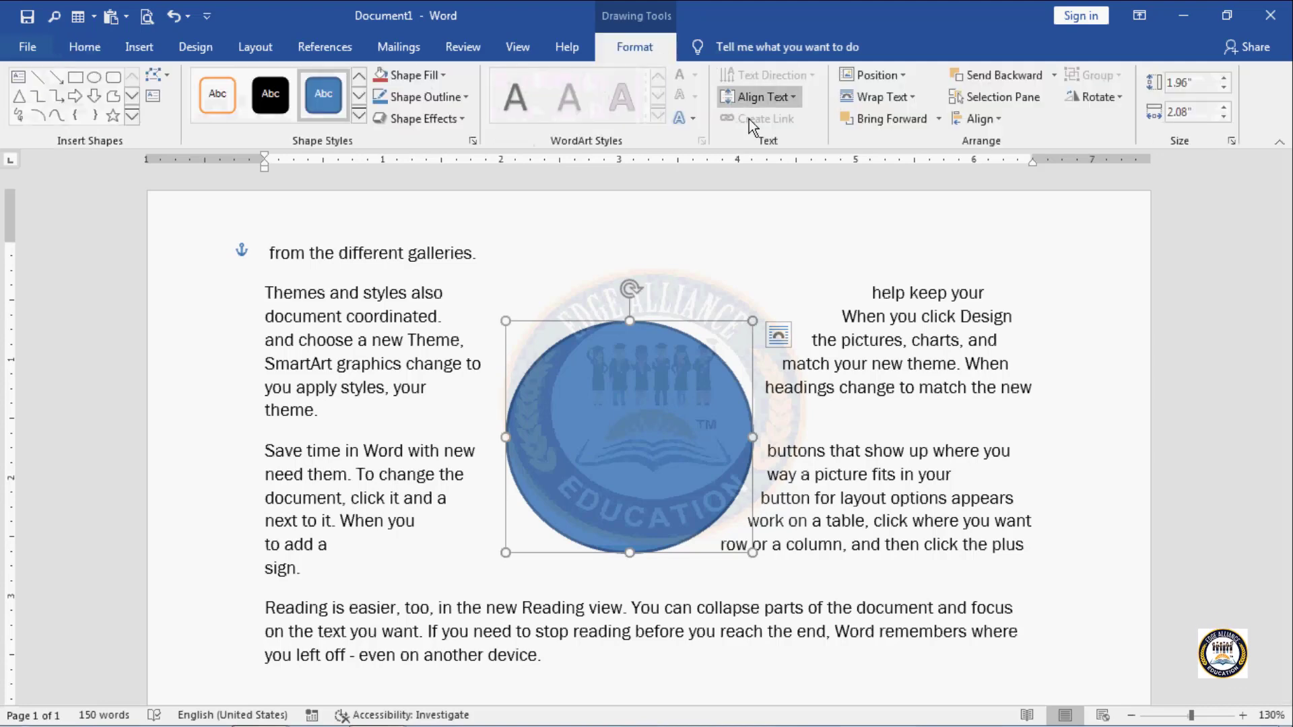
click(912, 98)
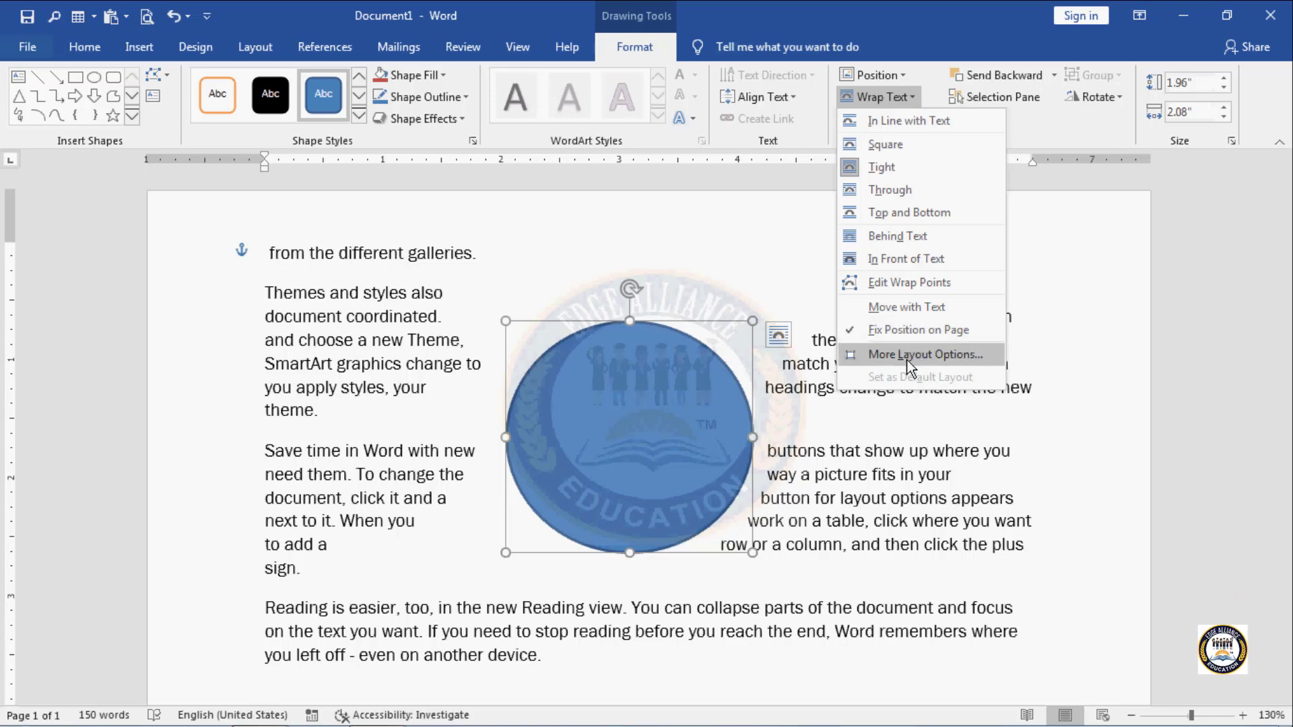
click(979, 354)
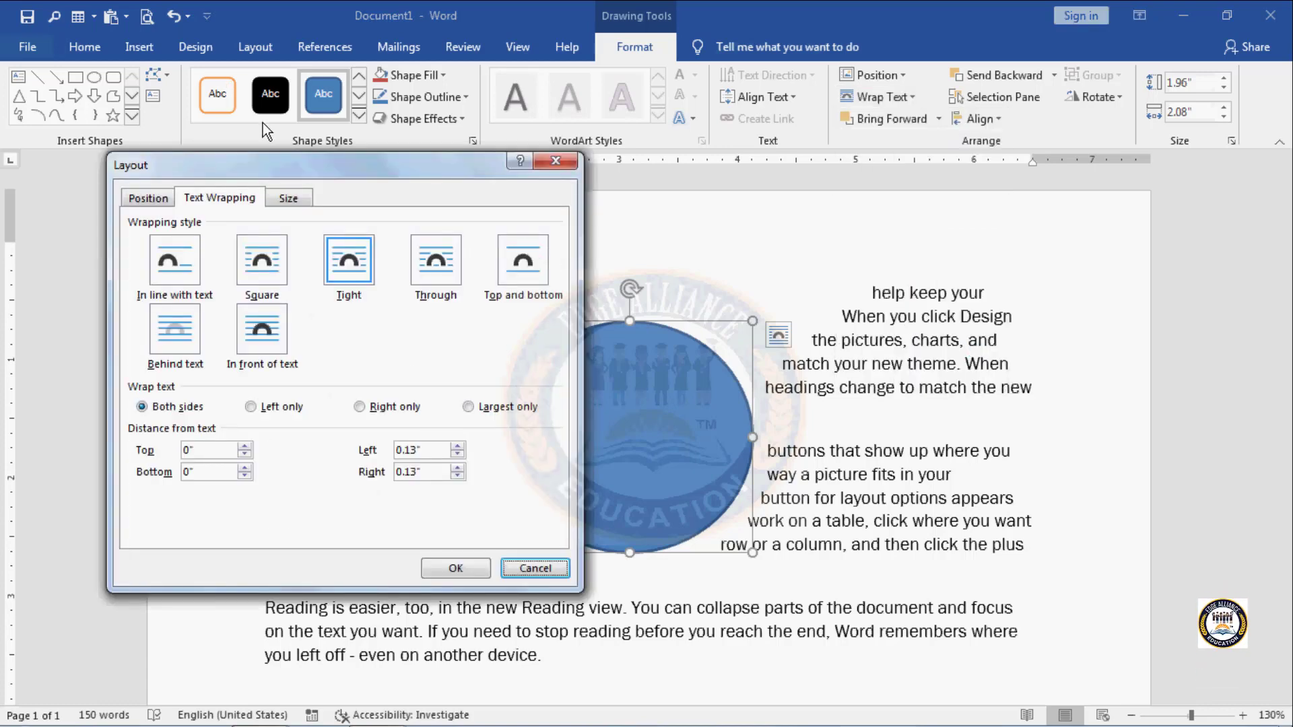
drag(302, 176, 521, 195)
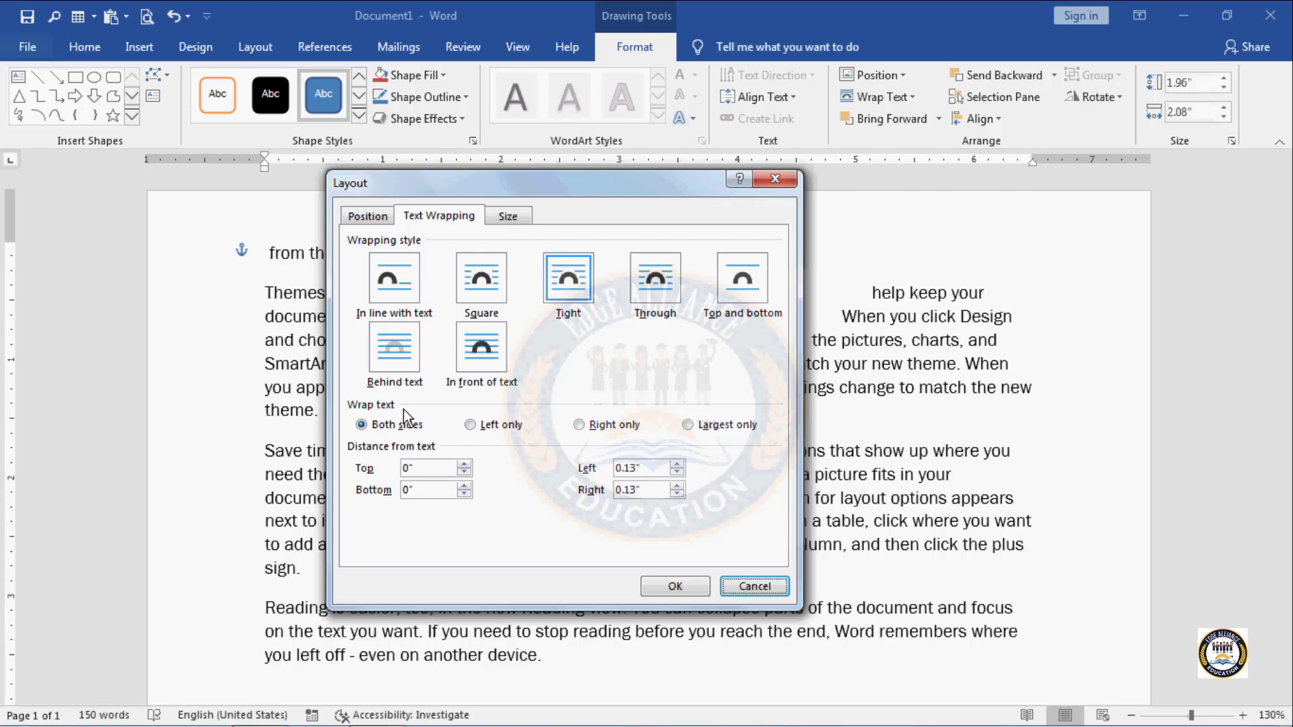
drag(475, 179, 872, 139)
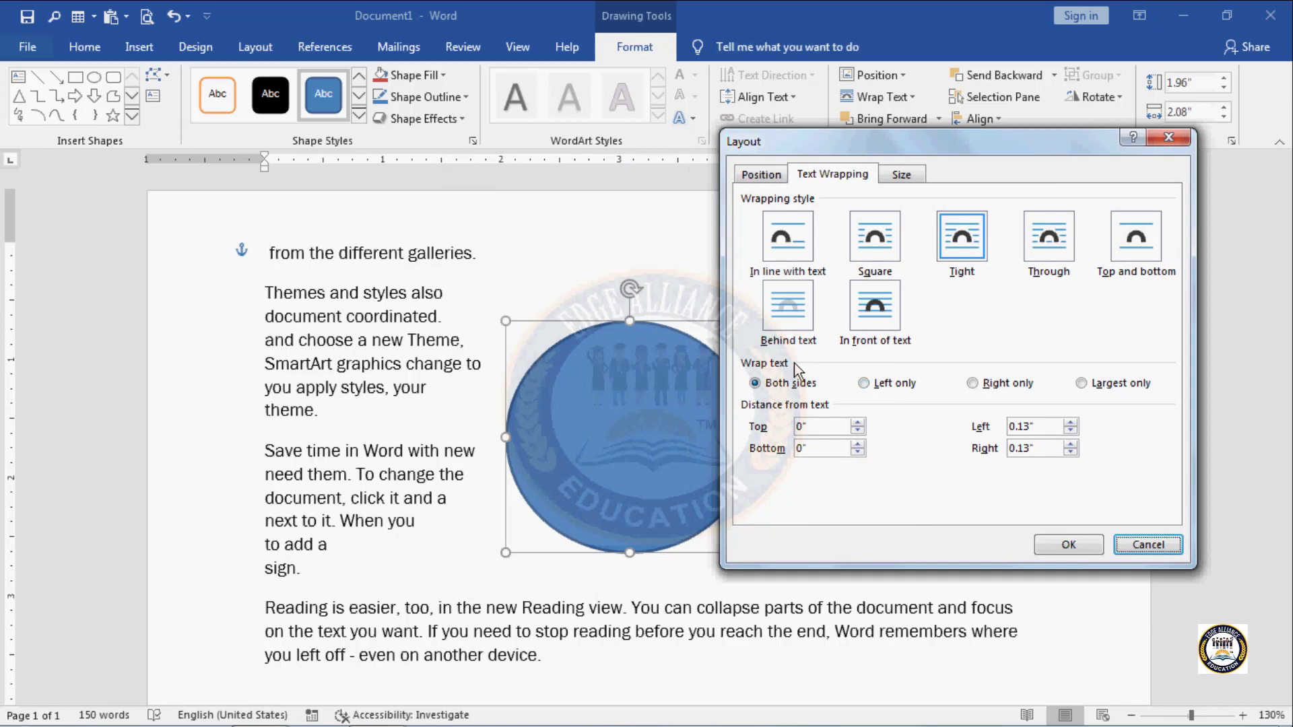
click(892, 384)
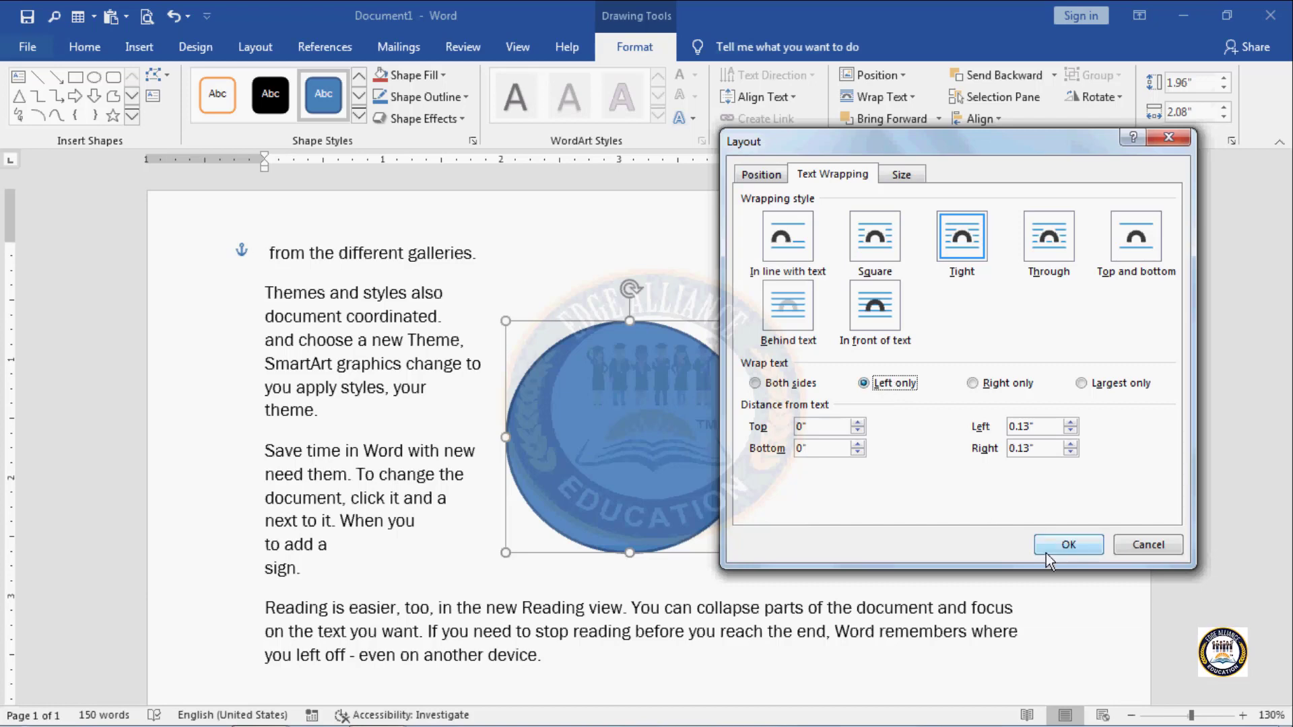
click(1068, 545)
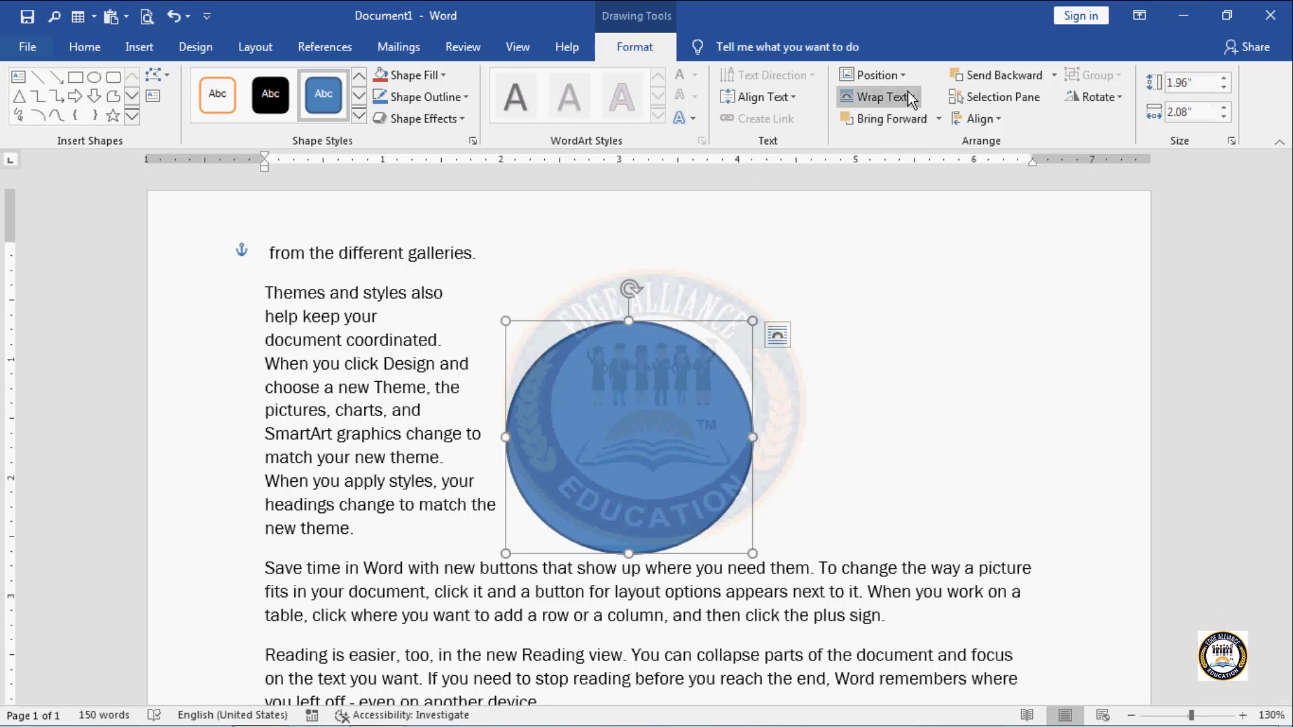
Step: Change the circle's wrap text side to Right only in the advanced layout options
click(882, 75)
click(915, 354)
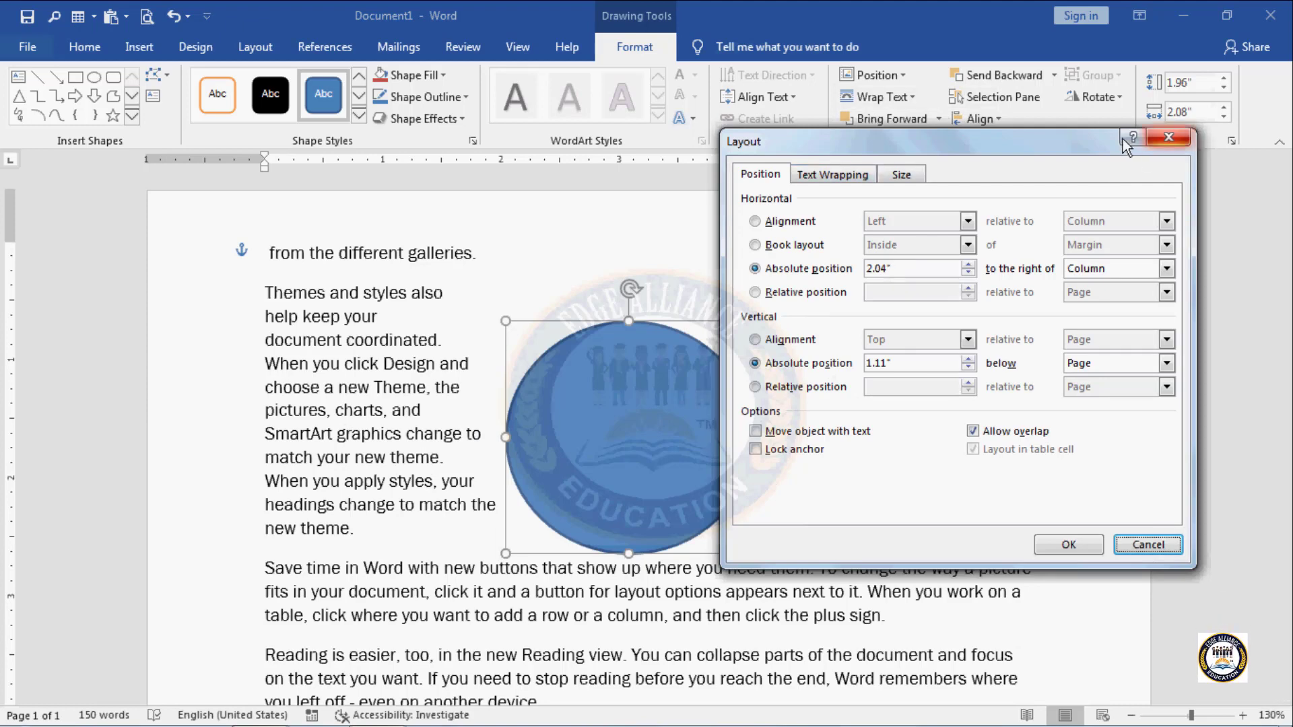
click(828, 175)
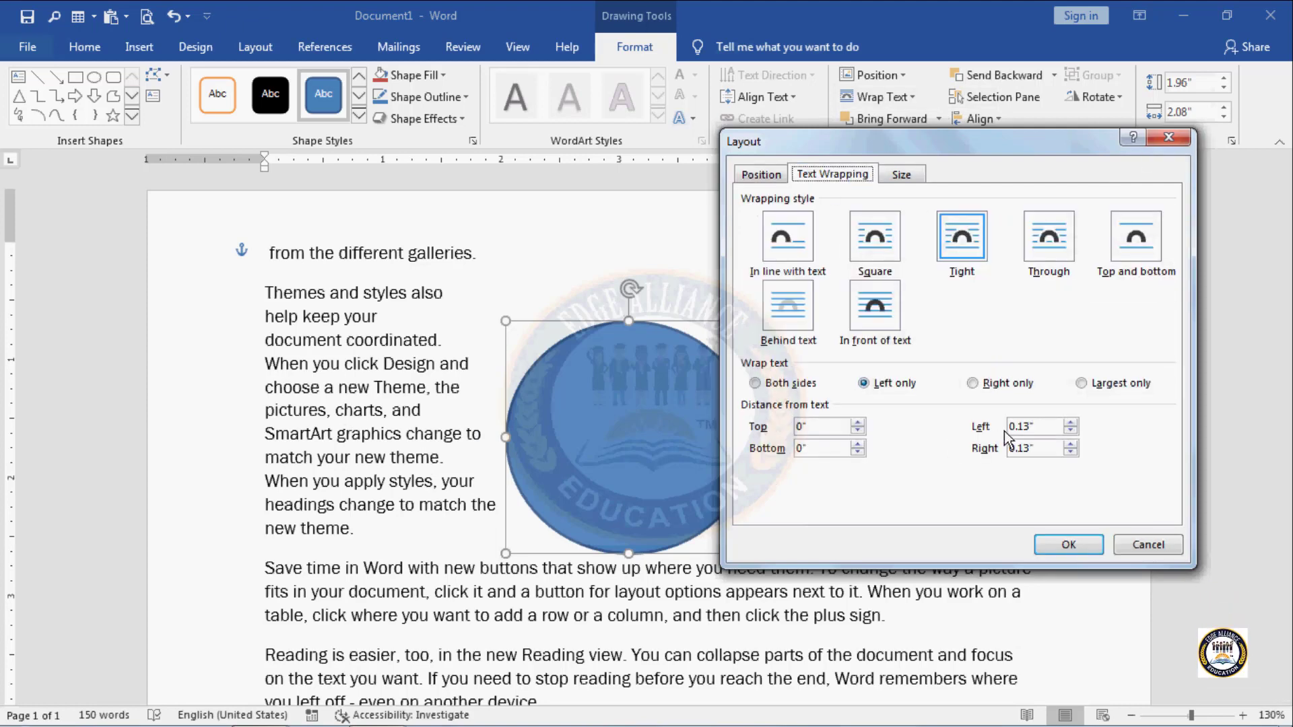
click(979, 384)
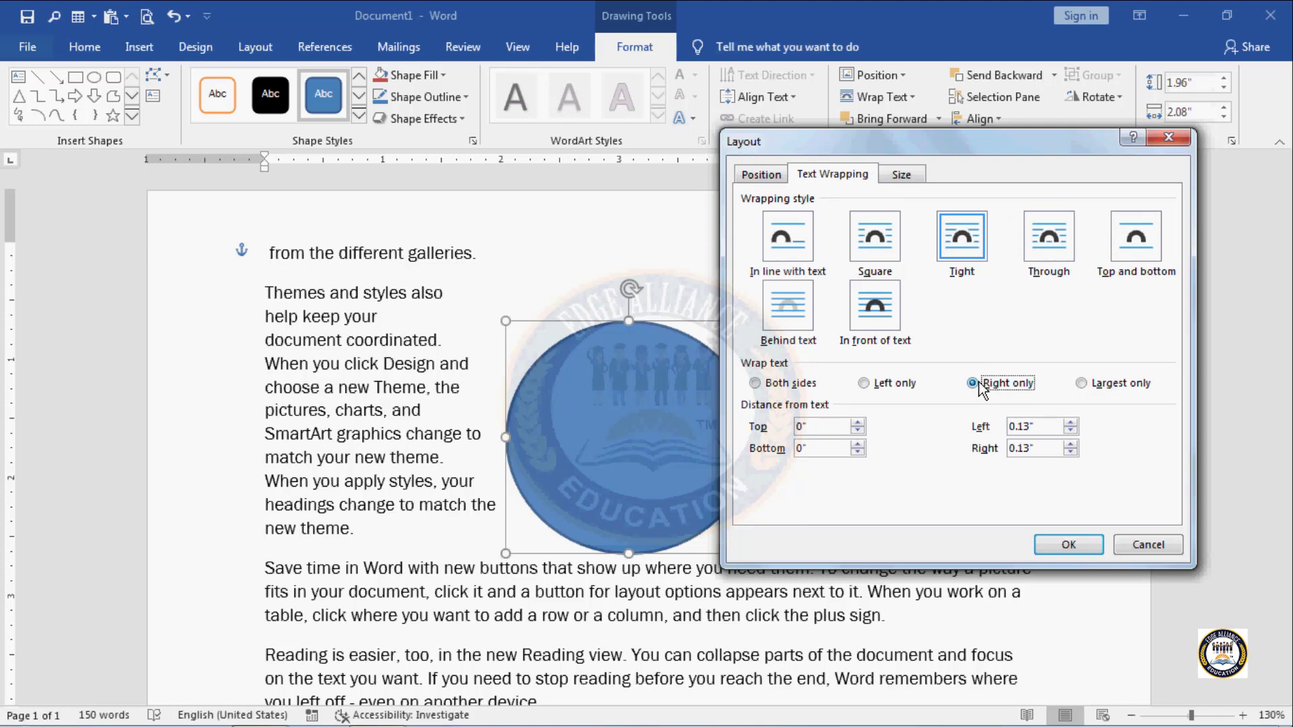
click(1066, 546)
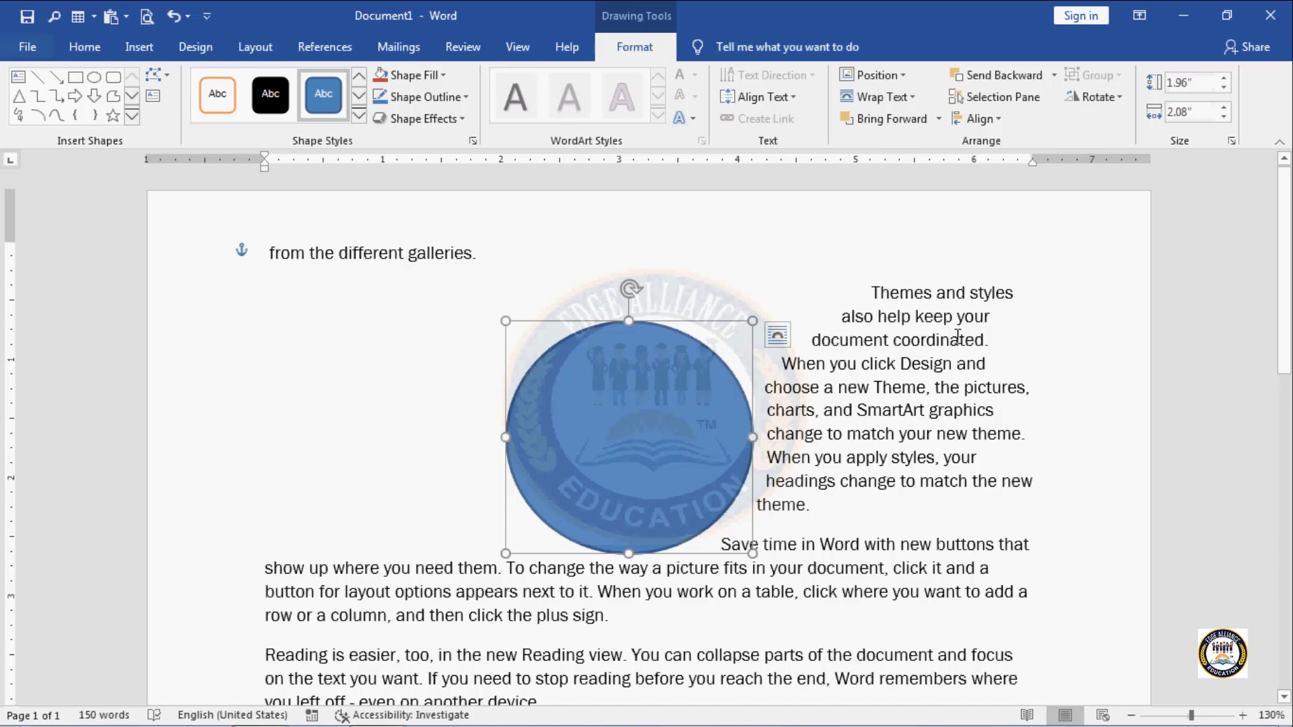
Step: Set the circle's wrap text side to Largest only in the advanced layout options and move the circle slightly up and right
click(913, 99)
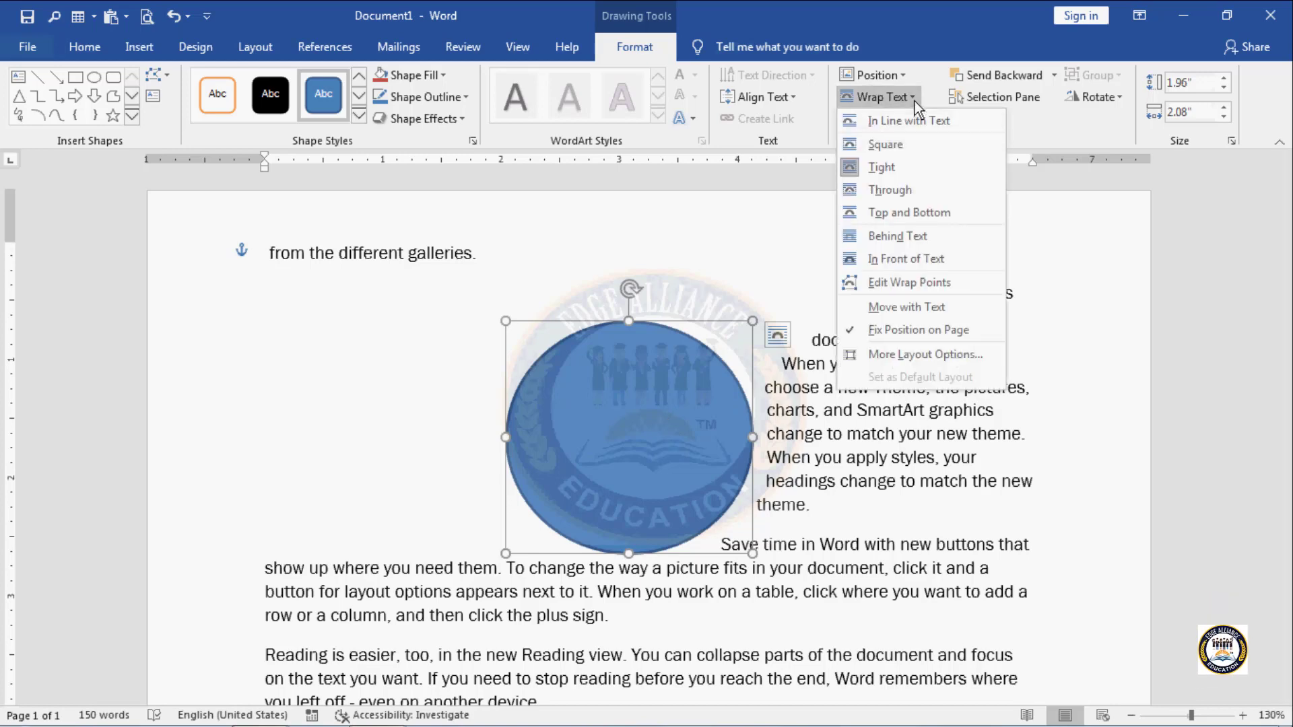
click(910, 353)
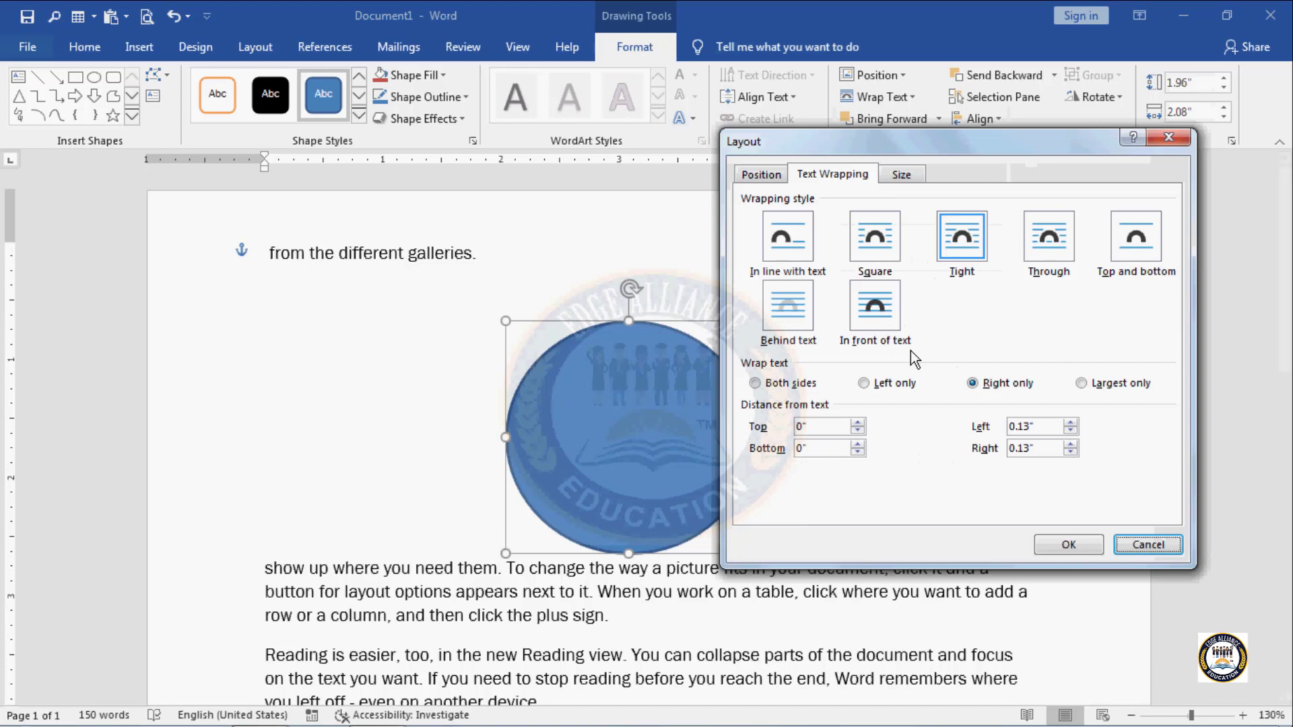
click(1087, 389)
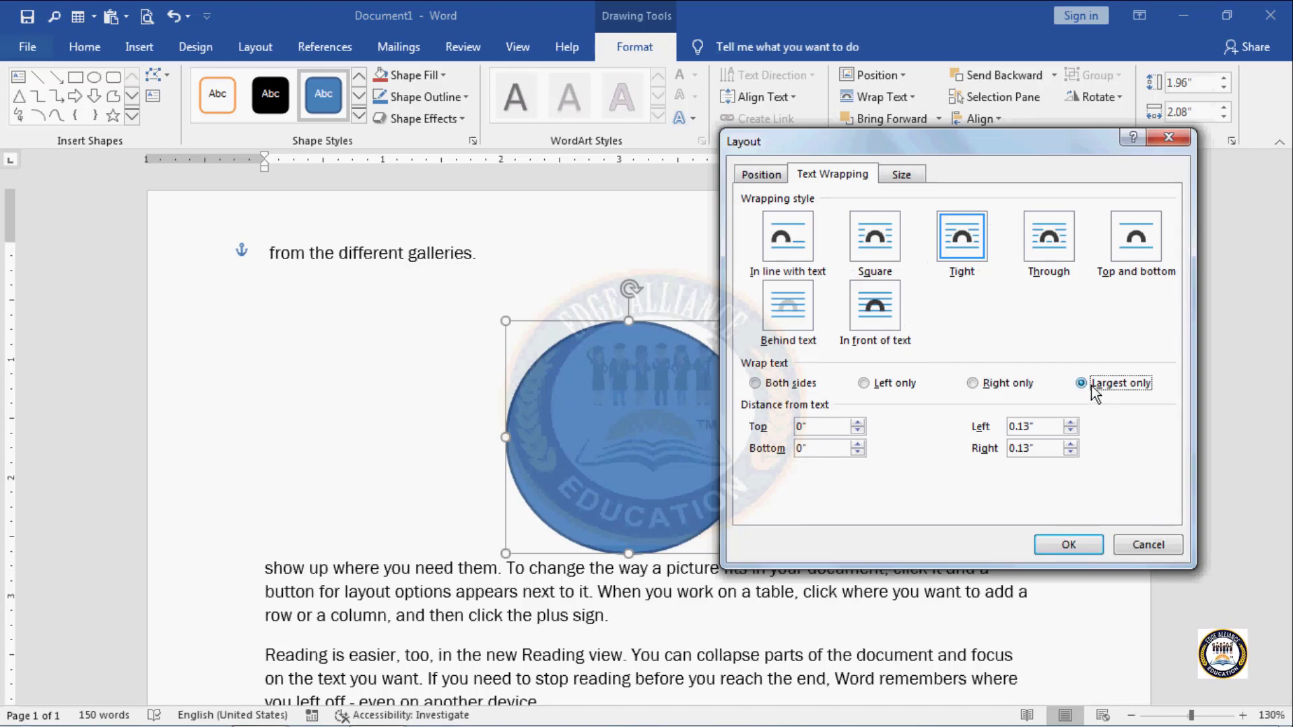
click(1069, 547)
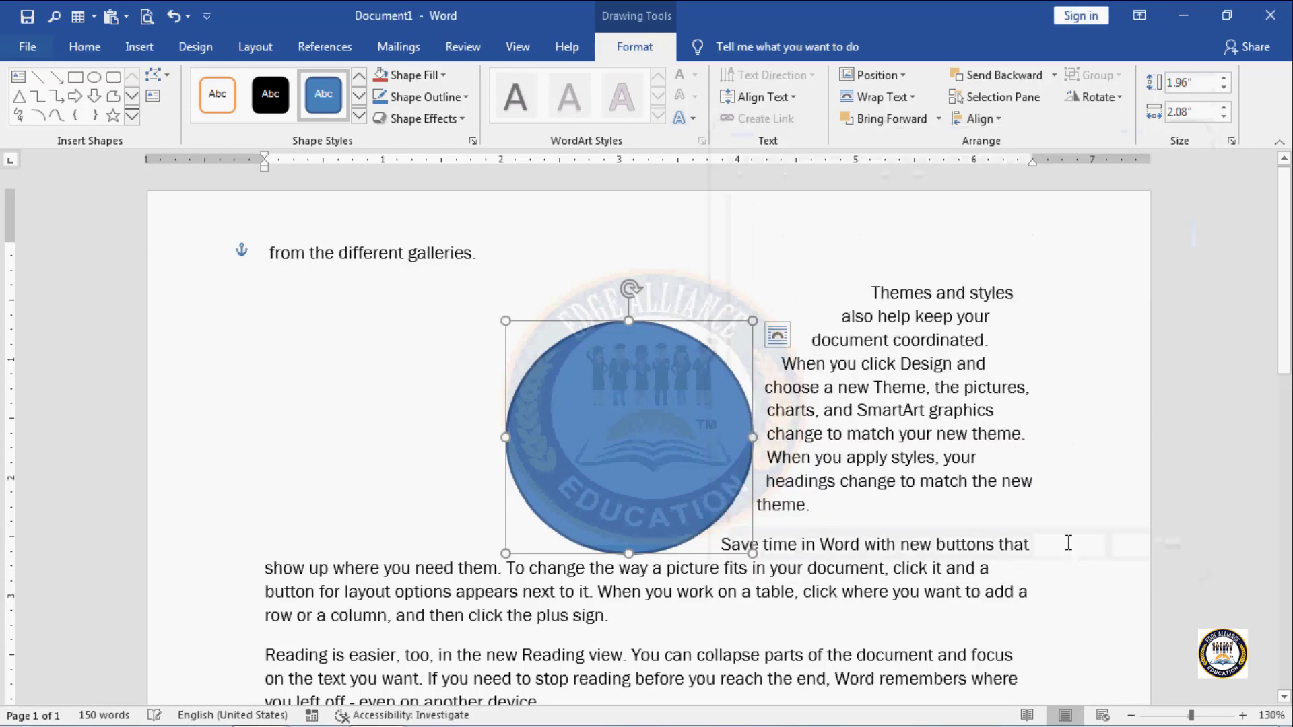
drag(645, 428, 664, 397)
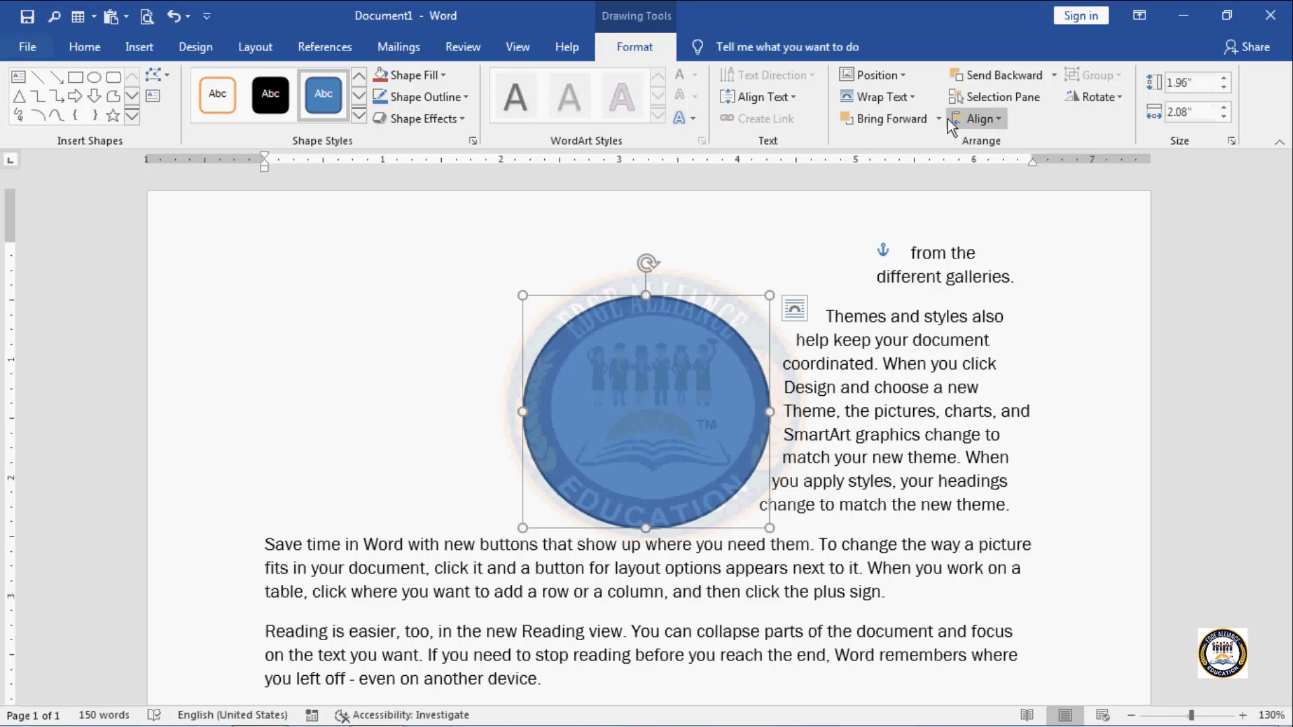
Step: Change the circle's wrap text side to Both sides in the advanced layout options
click(919, 97)
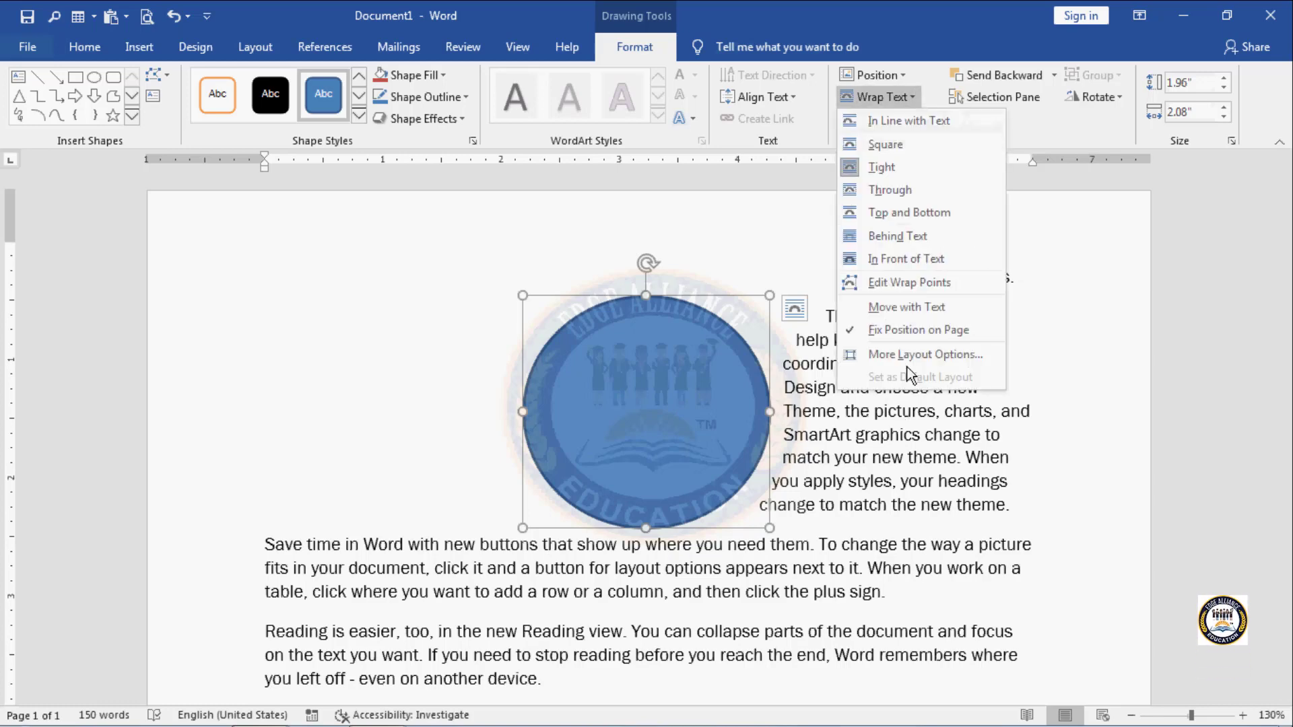
click(926, 353)
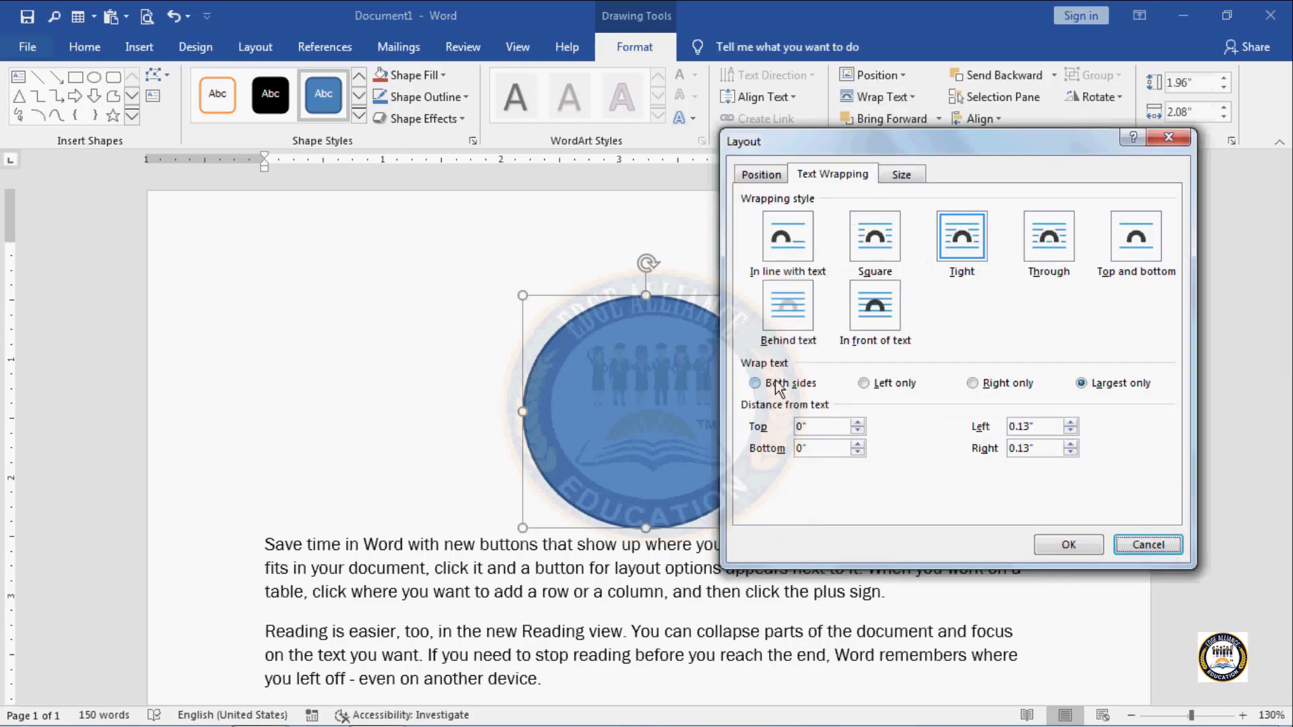
click(778, 385)
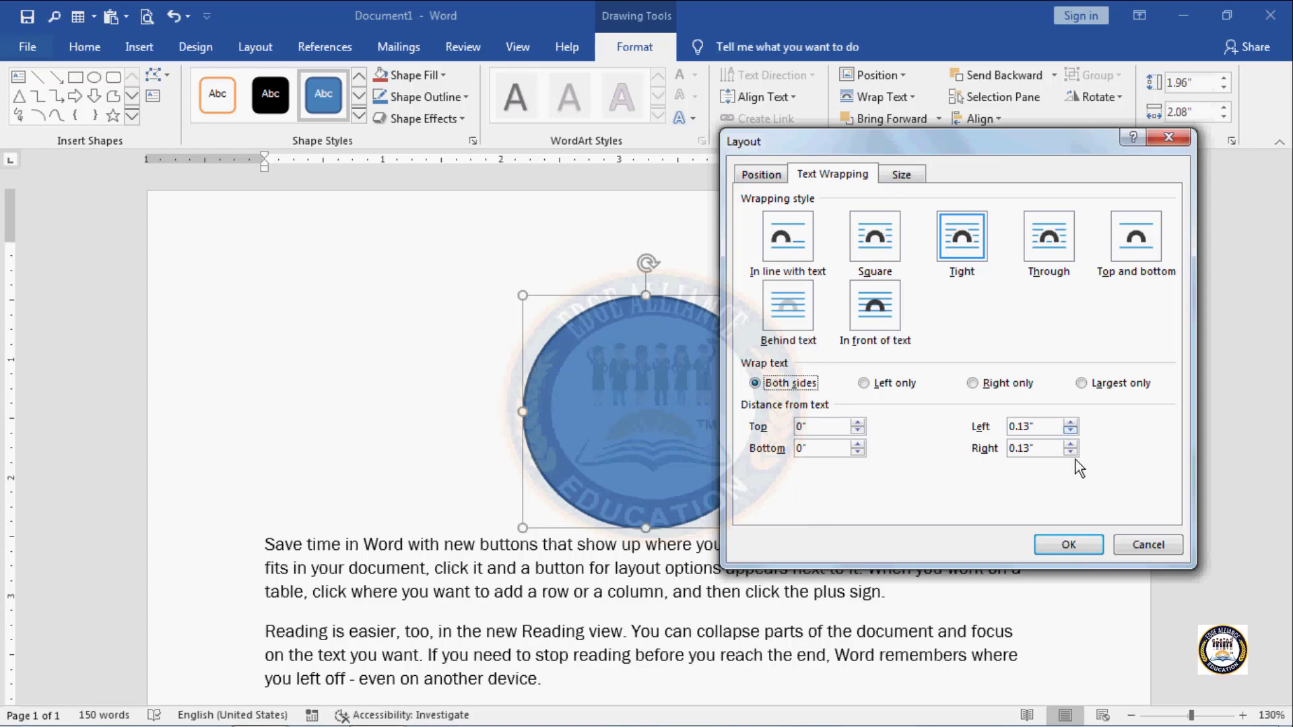
click(1088, 543)
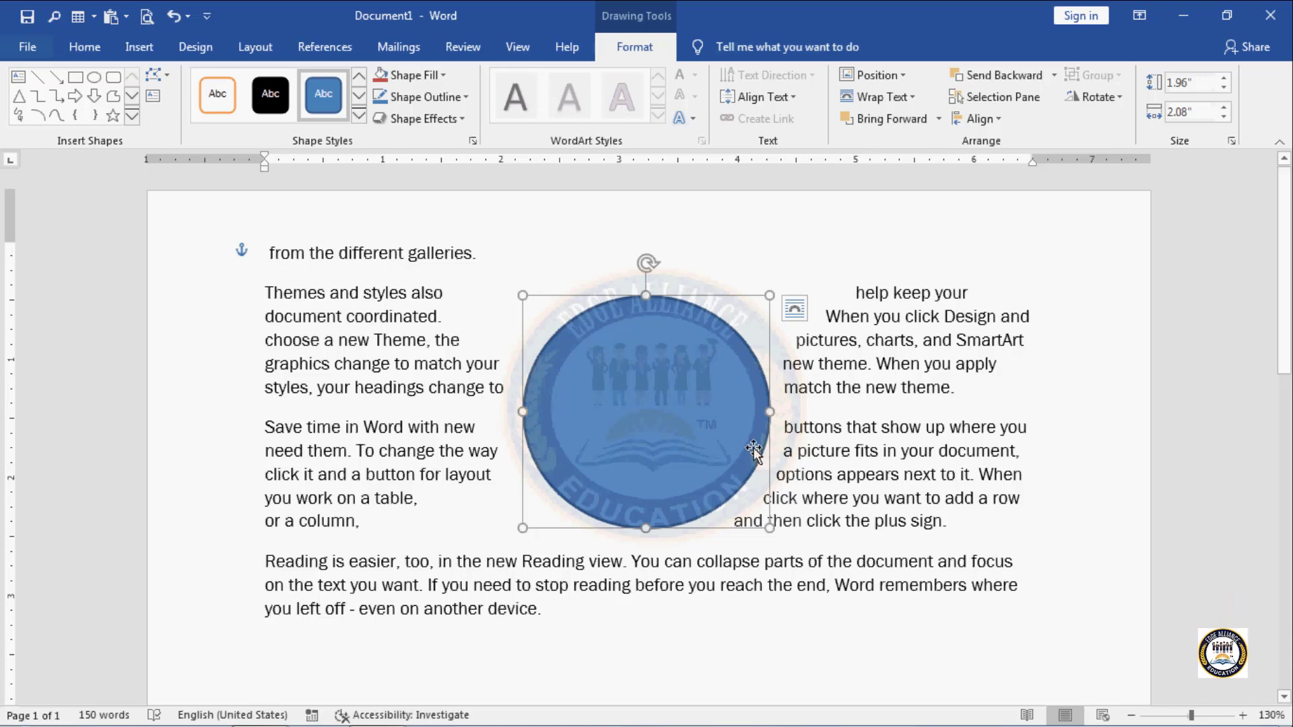
Step: Set the circle's distance from text to 0.2" top, 0.3" bottom, 0.3" left and 0.4" right in the advanced layout options
click(915, 94)
click(943, 354)
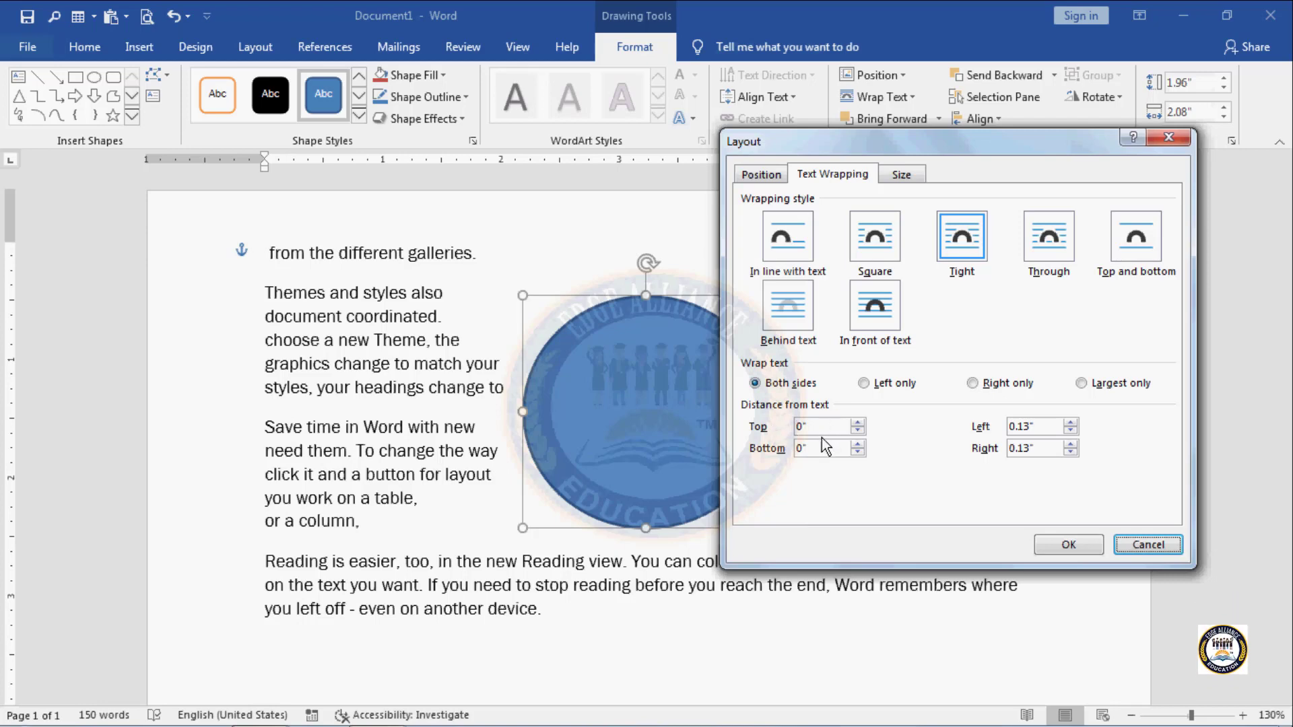
click(857, 422)
click(857, 422)
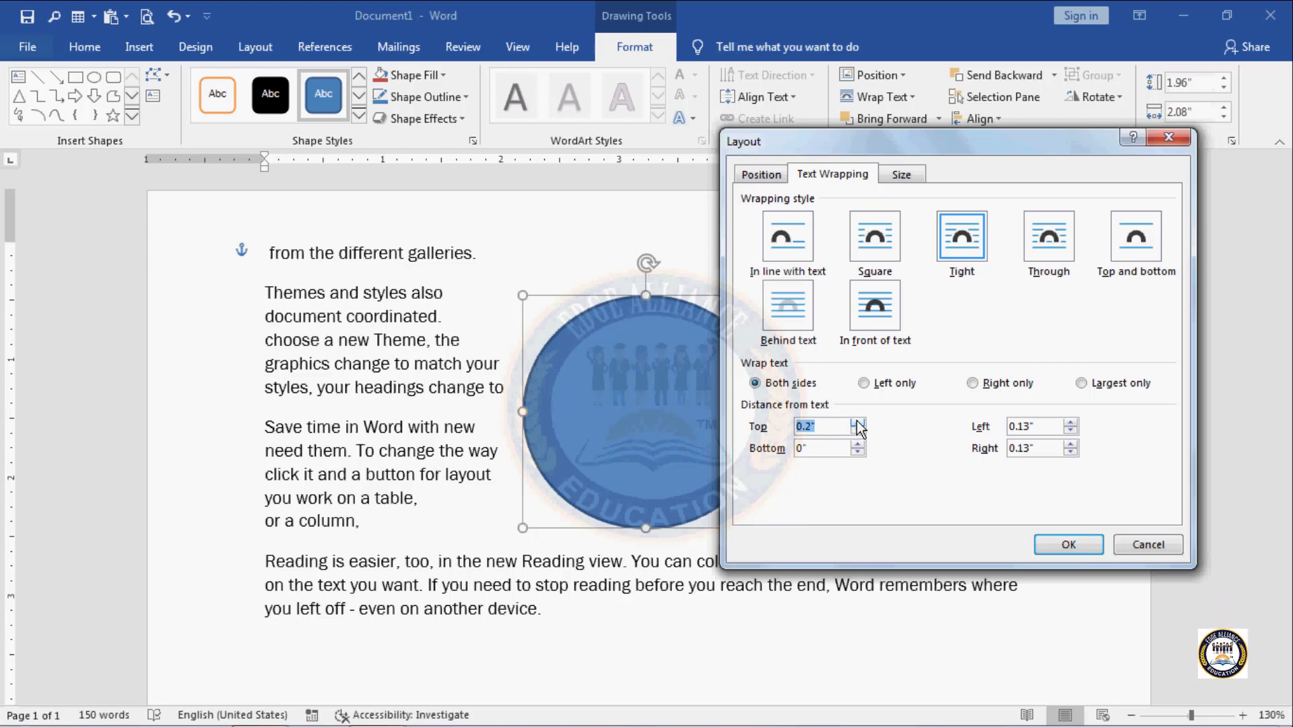
click(1070, 422)
click(1070, 422)
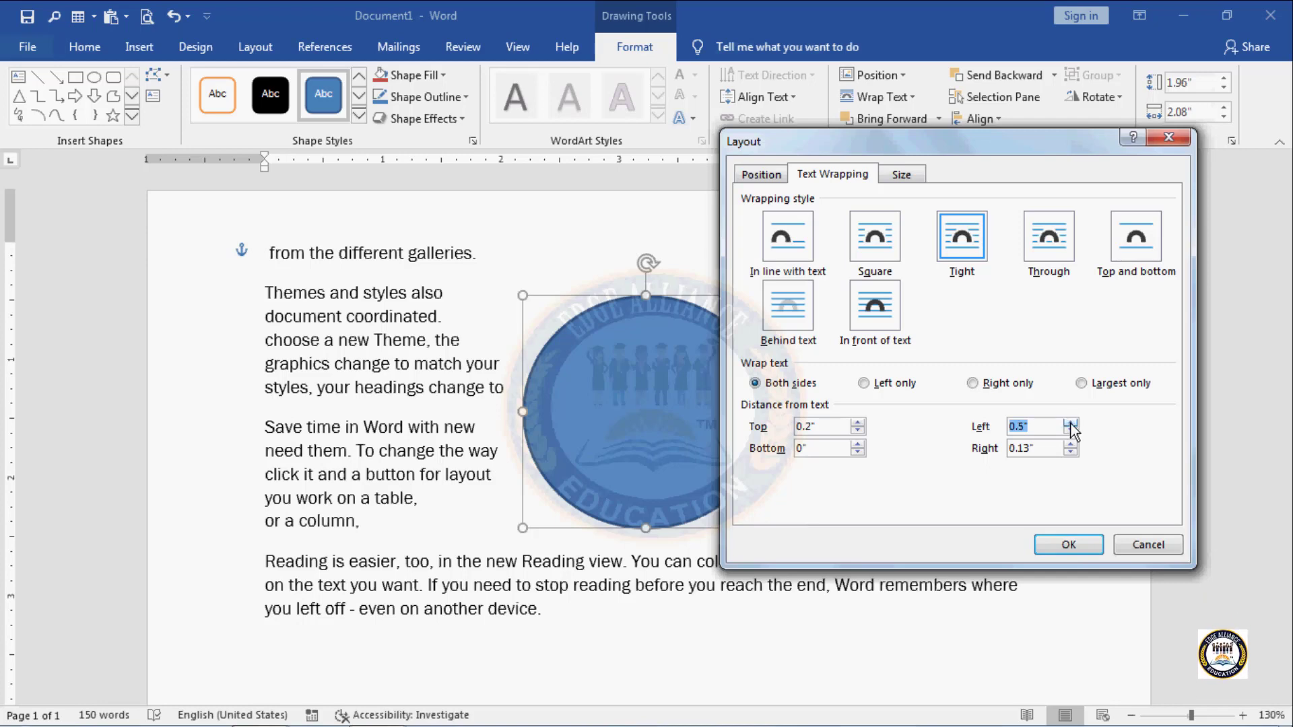
click(1071, 431)
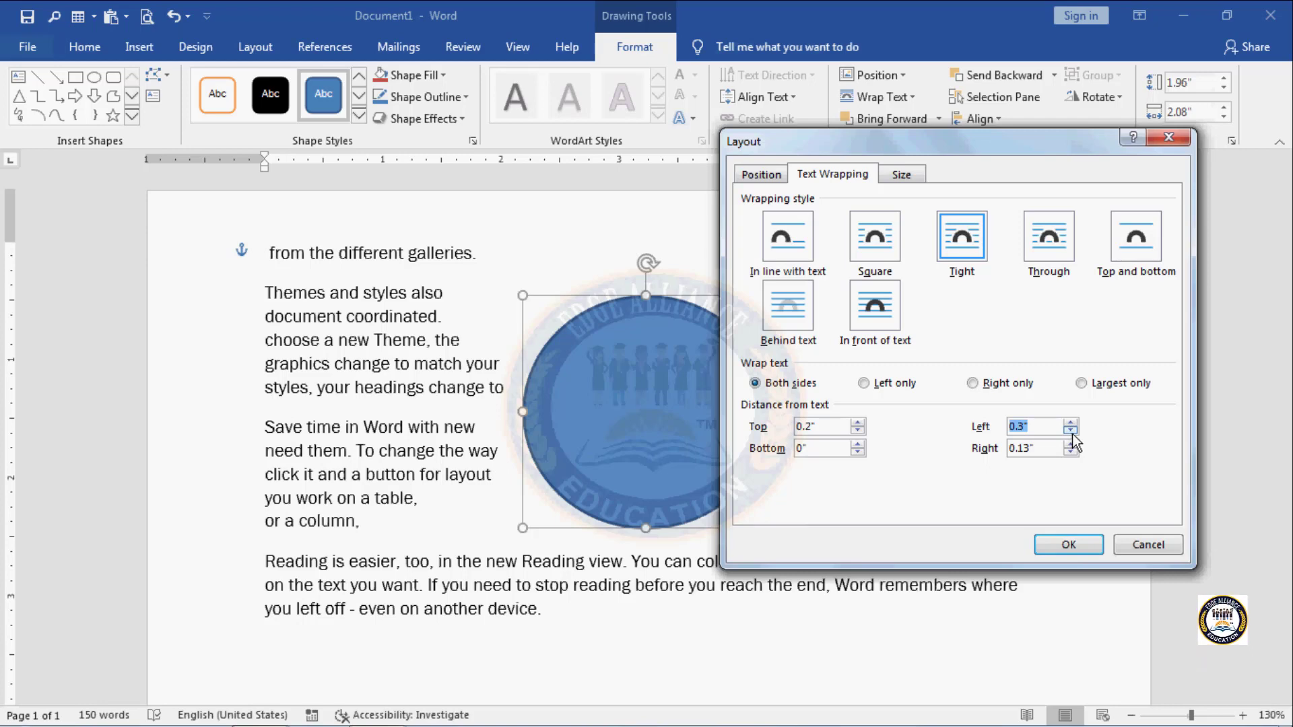
click(858, 444)
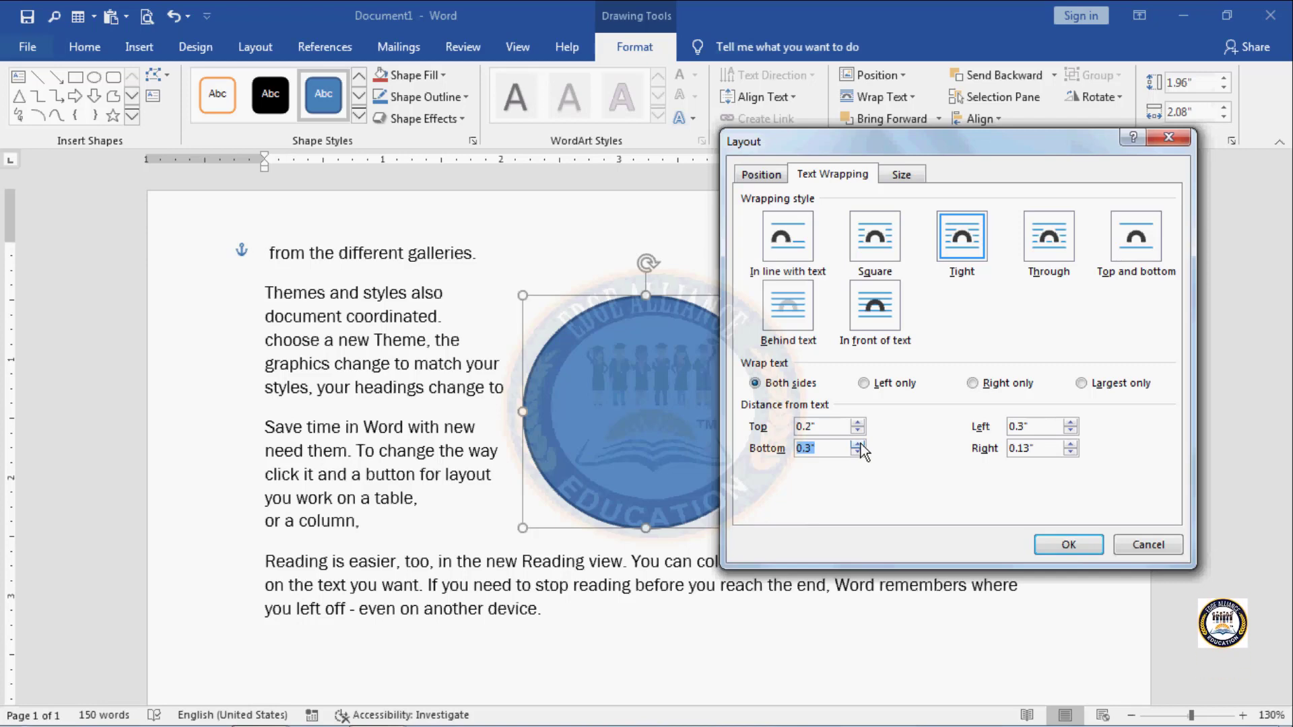
click(1071, 445)
click(1071, 444)
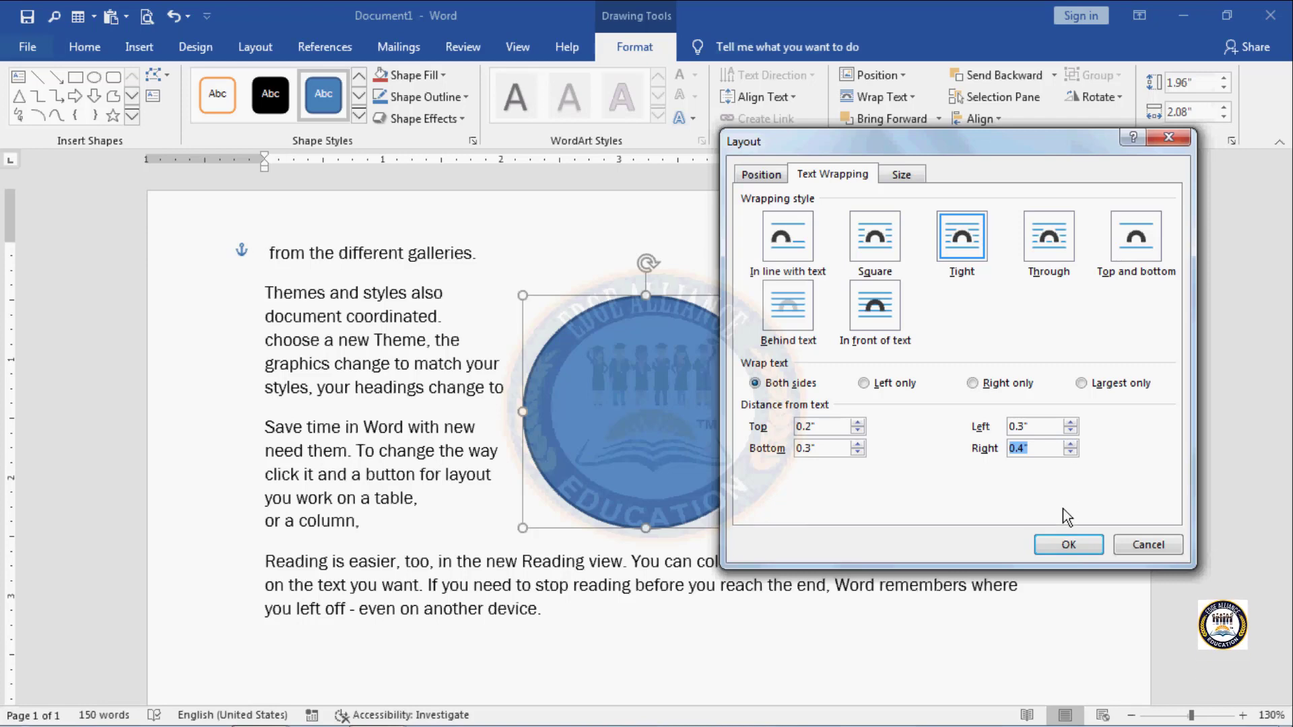
click(1060, 540)
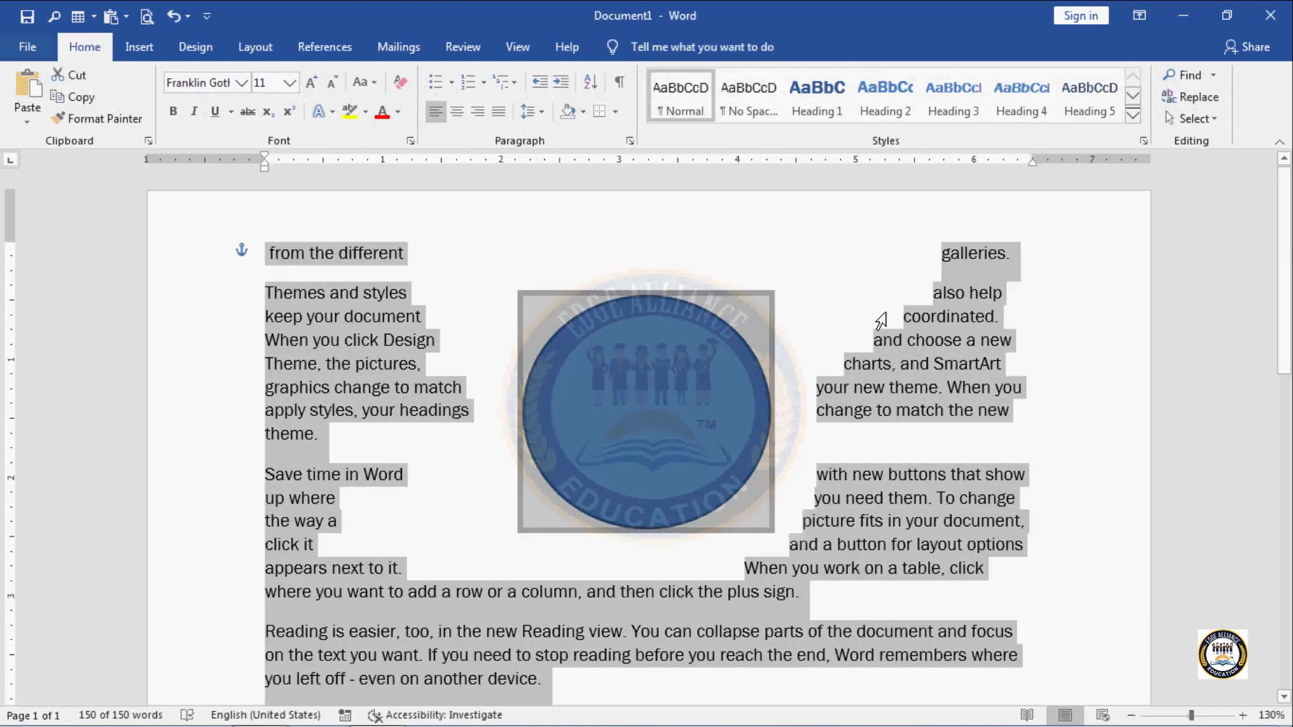
Step: Clear the whole document and add a rounded rectangle about 3.81" wide and 2.82" high in the solid red theme style
key(Delete)
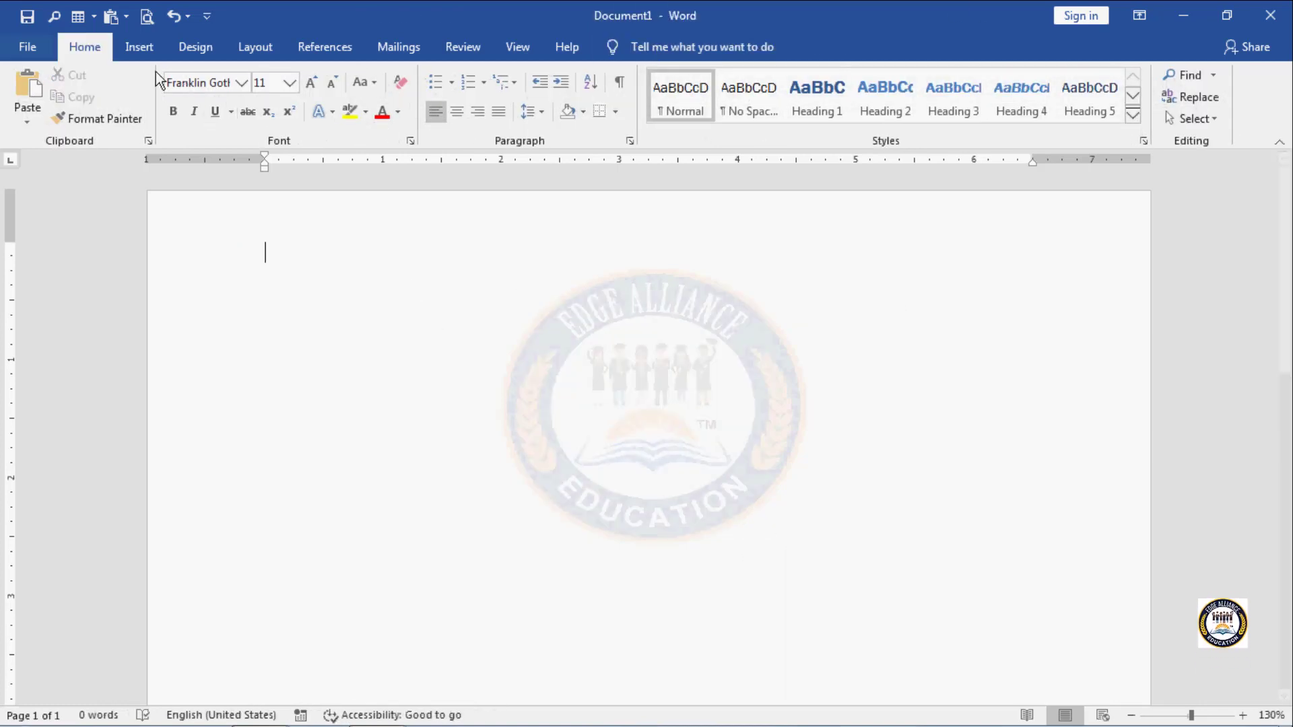
click(143, 43)
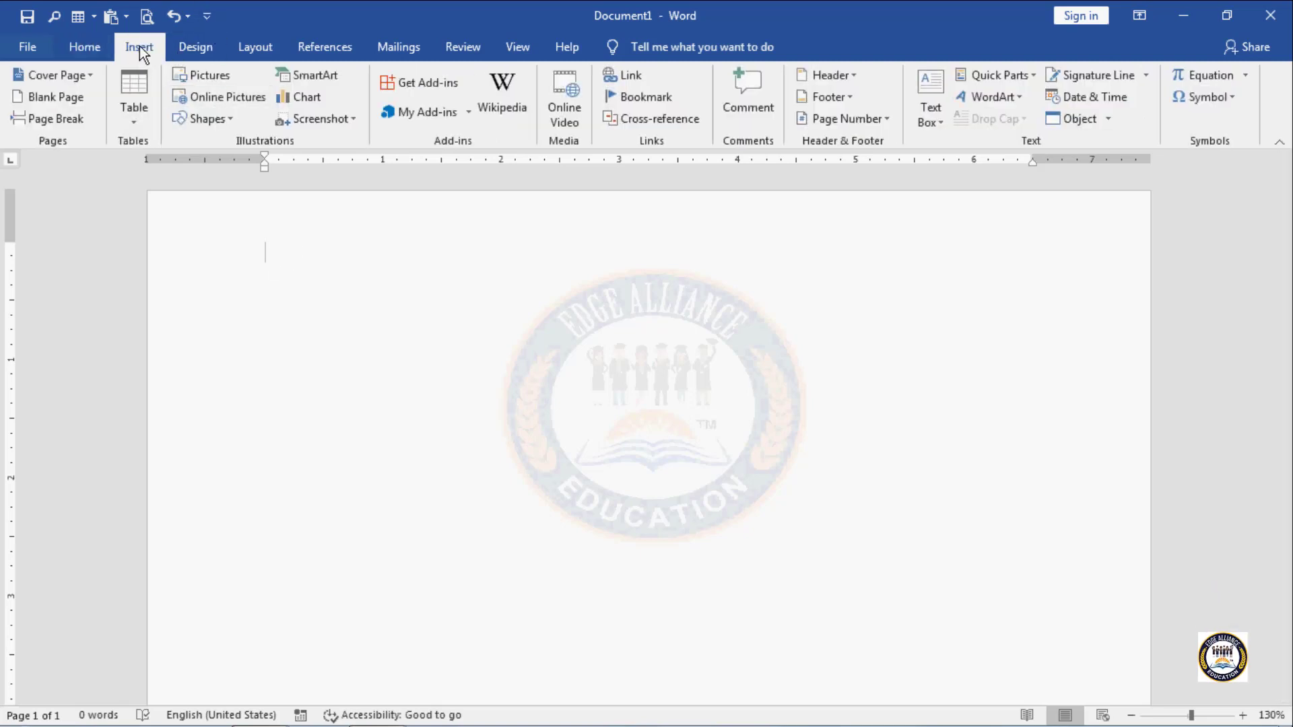
click(234, 121)
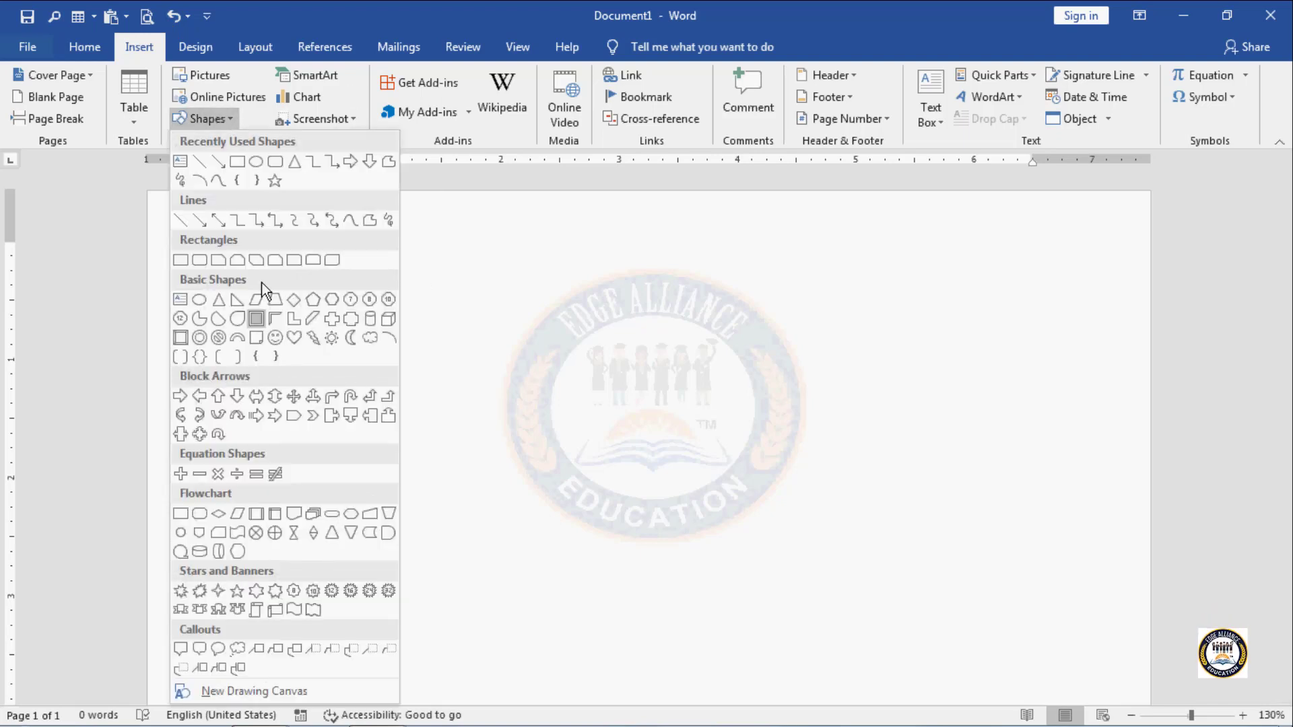
click(275, 163)
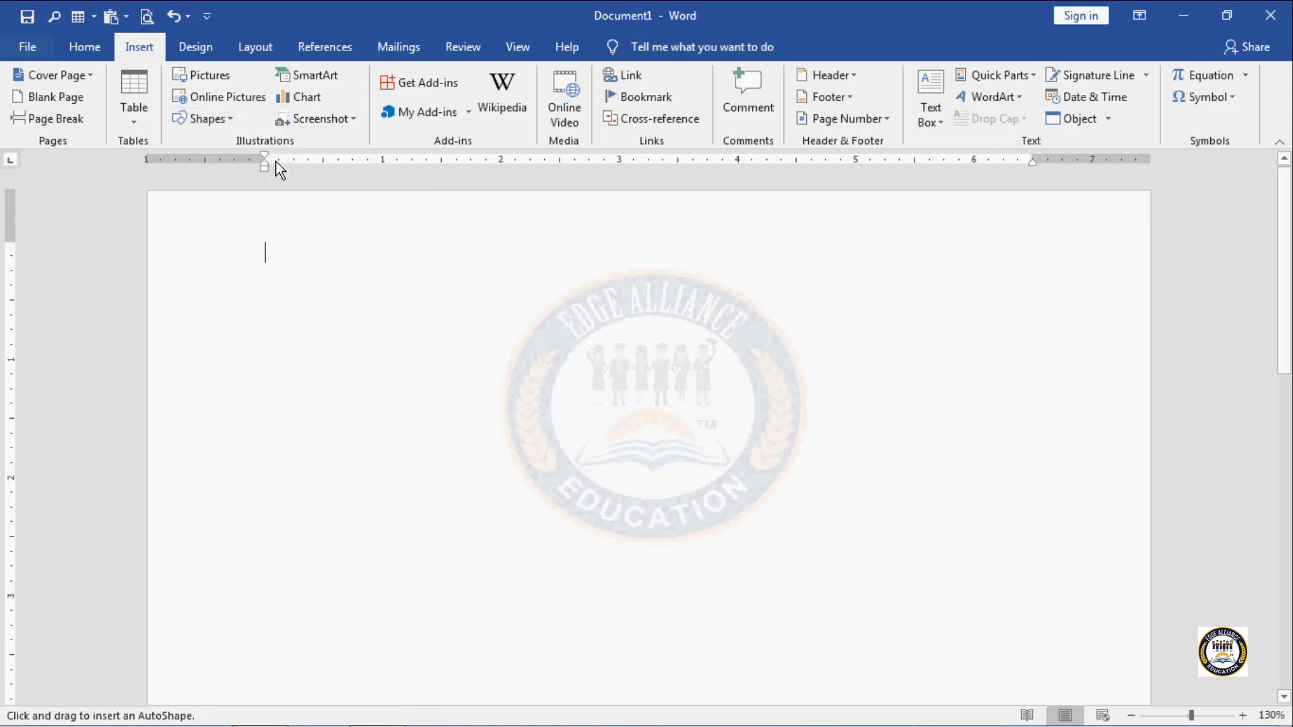
drag(427, 263, 489, 325)
drag(574, 366, 877, 596)
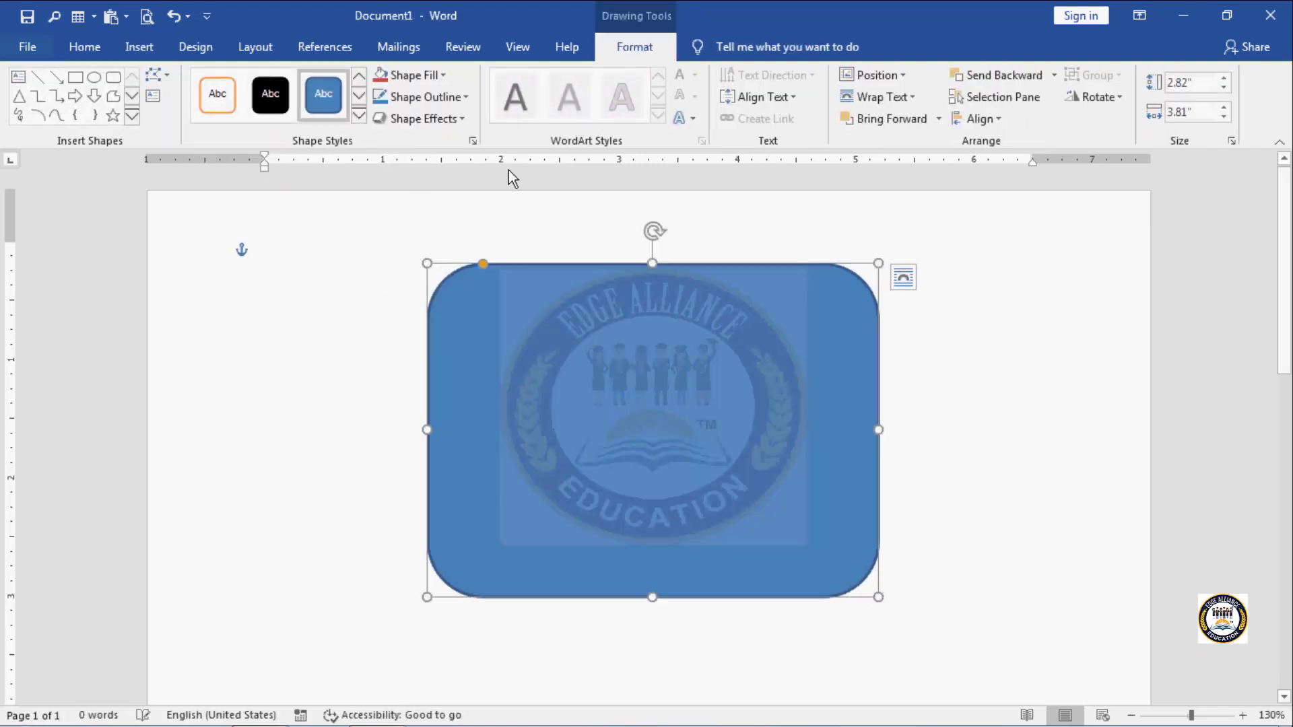
click(355, 115)
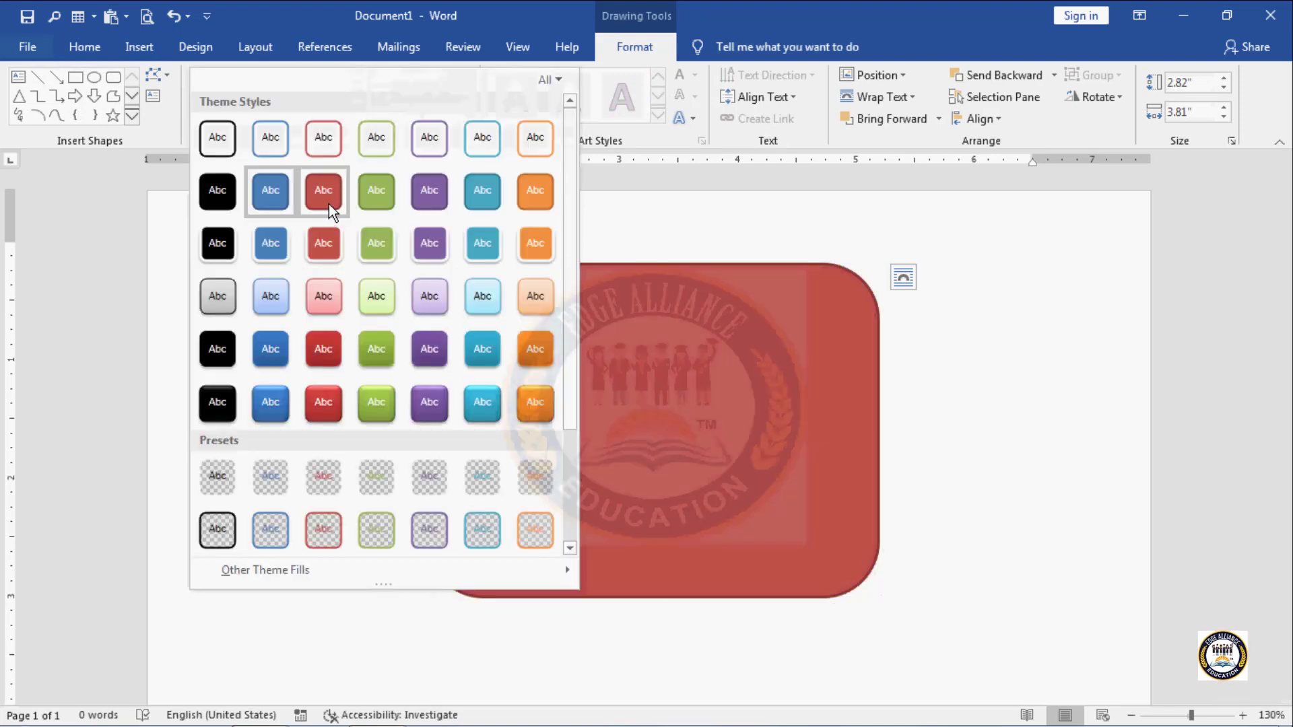
click(327, 201)
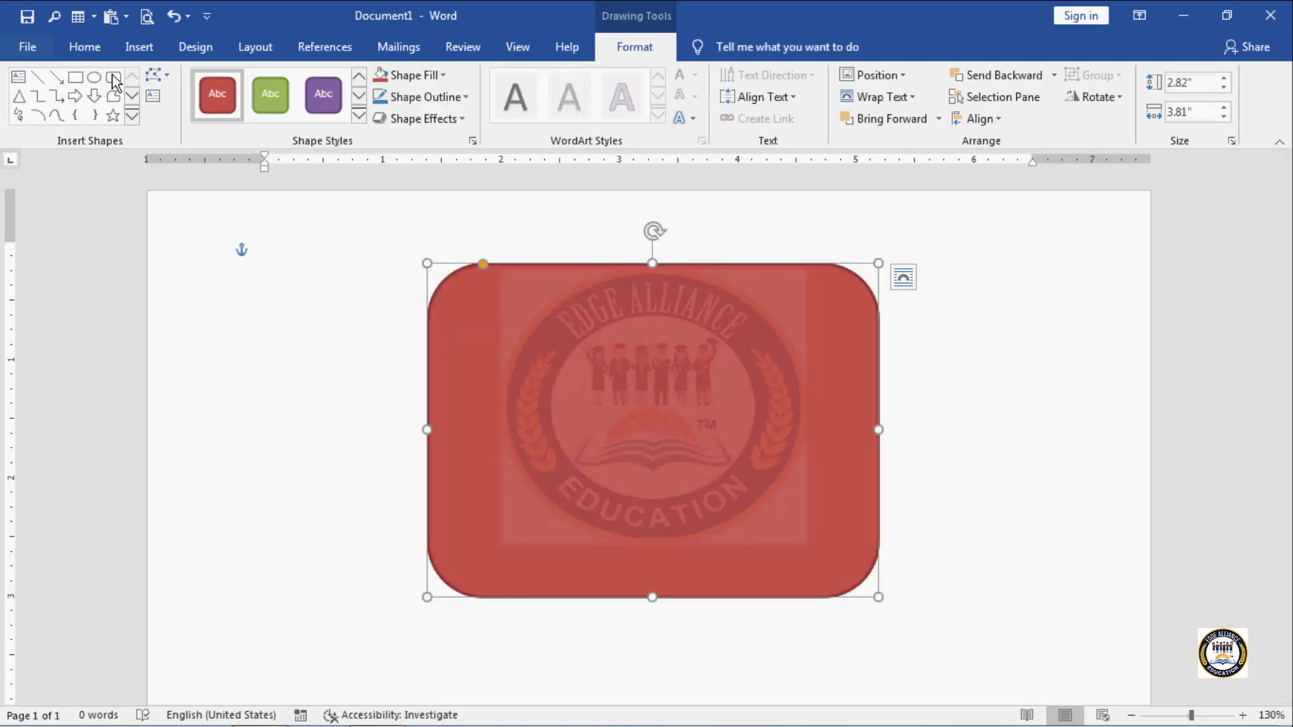
Step: Draw a triangle about 1.82" wide and 2.76" high over the red rectangle and fill it with standard light green
click(19, 96)
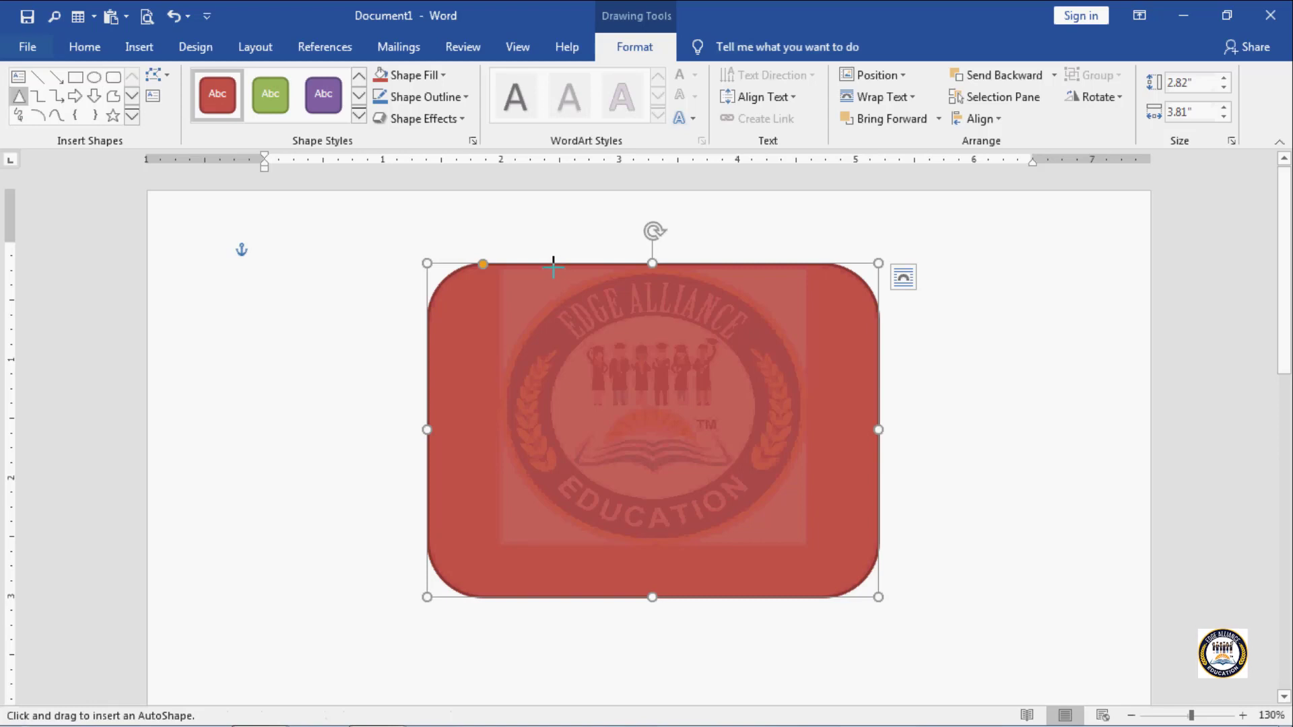
drag(554, 265, 768, 590)
click(444, 75)
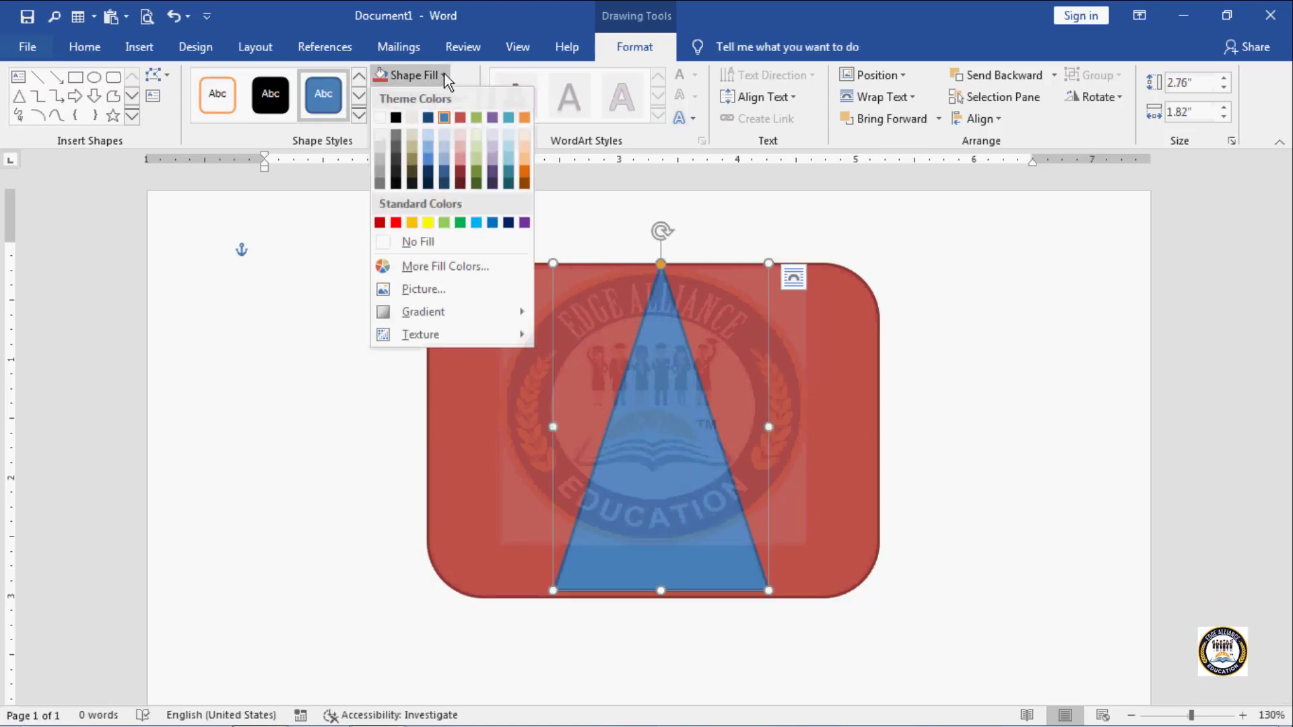
click(445, 223)
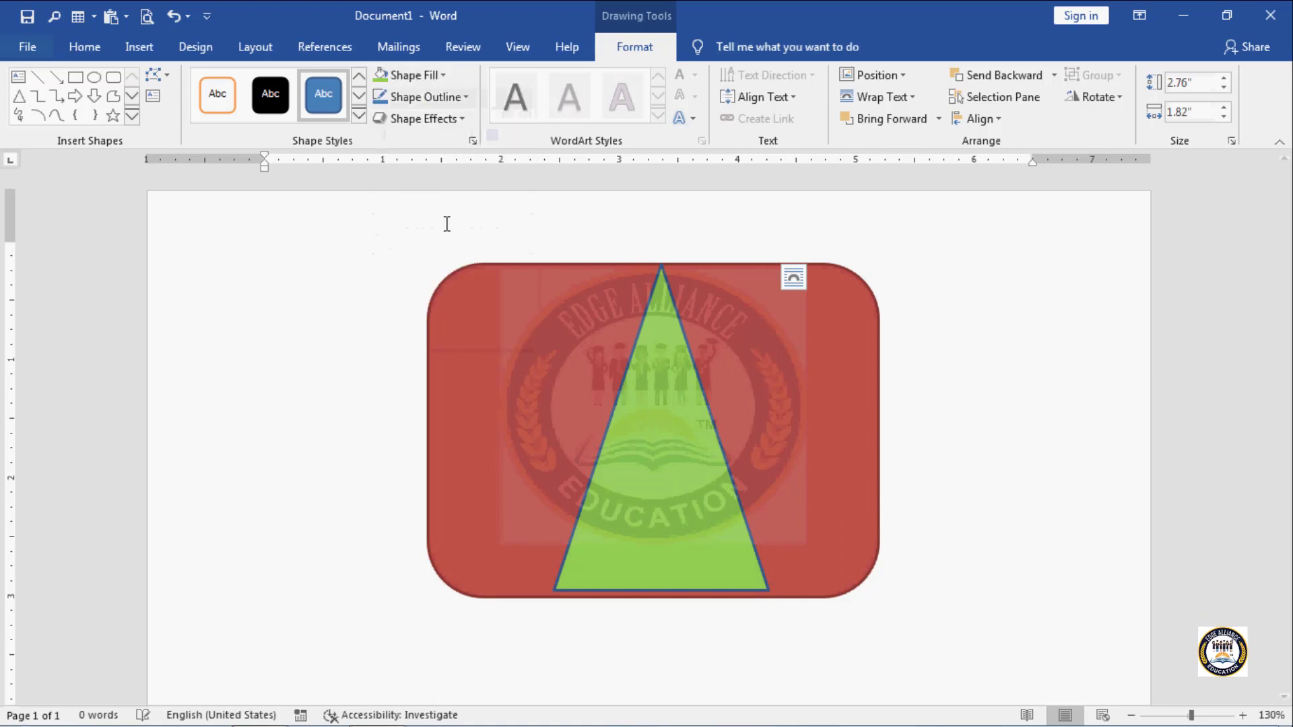
Step: Draw an oval about 2.59" wide and 3.36" high over the triangle's lower part and fill it with a light blue theme shade
click(94, 77)
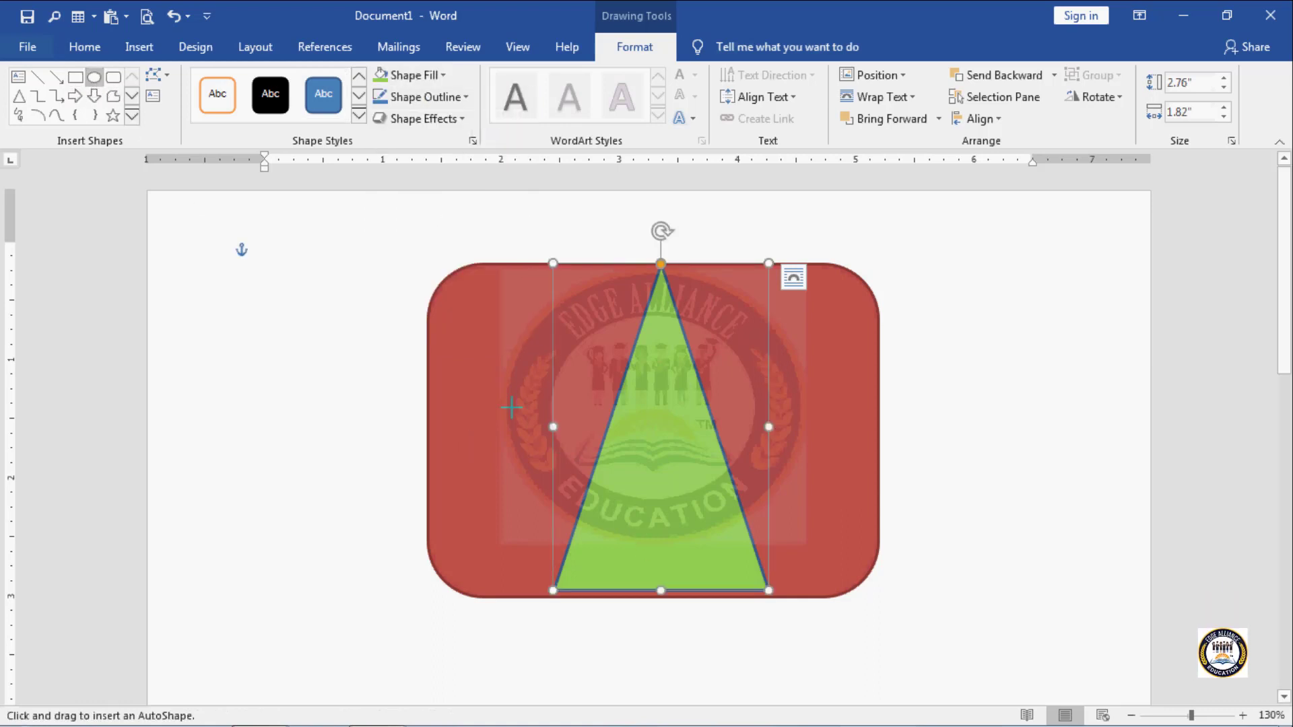
drag(514, 405, 820, 669)
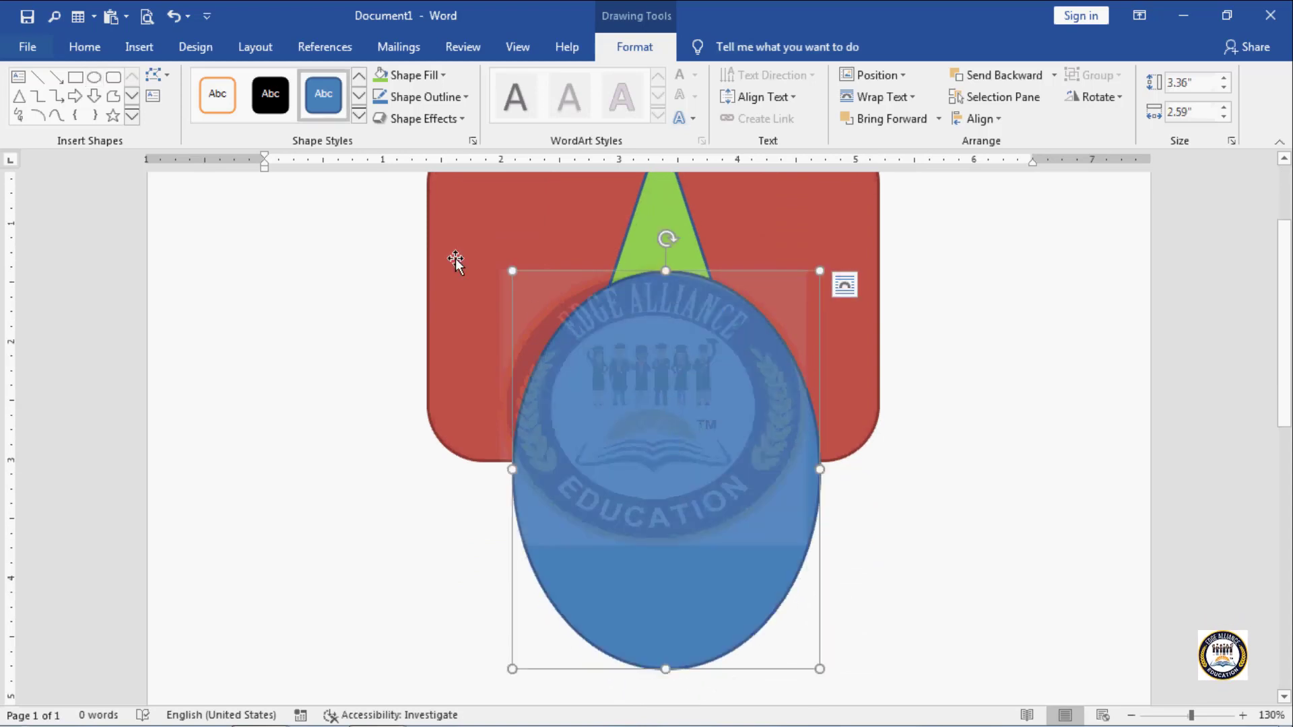
click(444, 76)
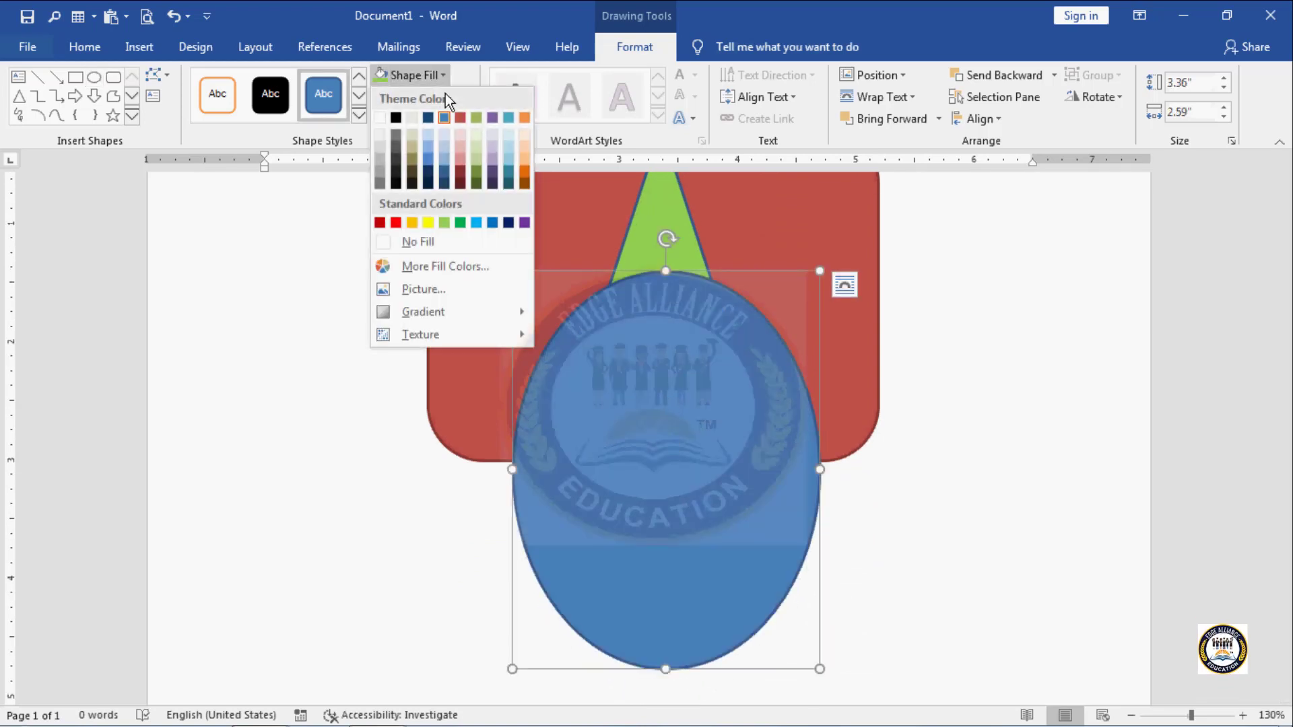
click(447, 152)
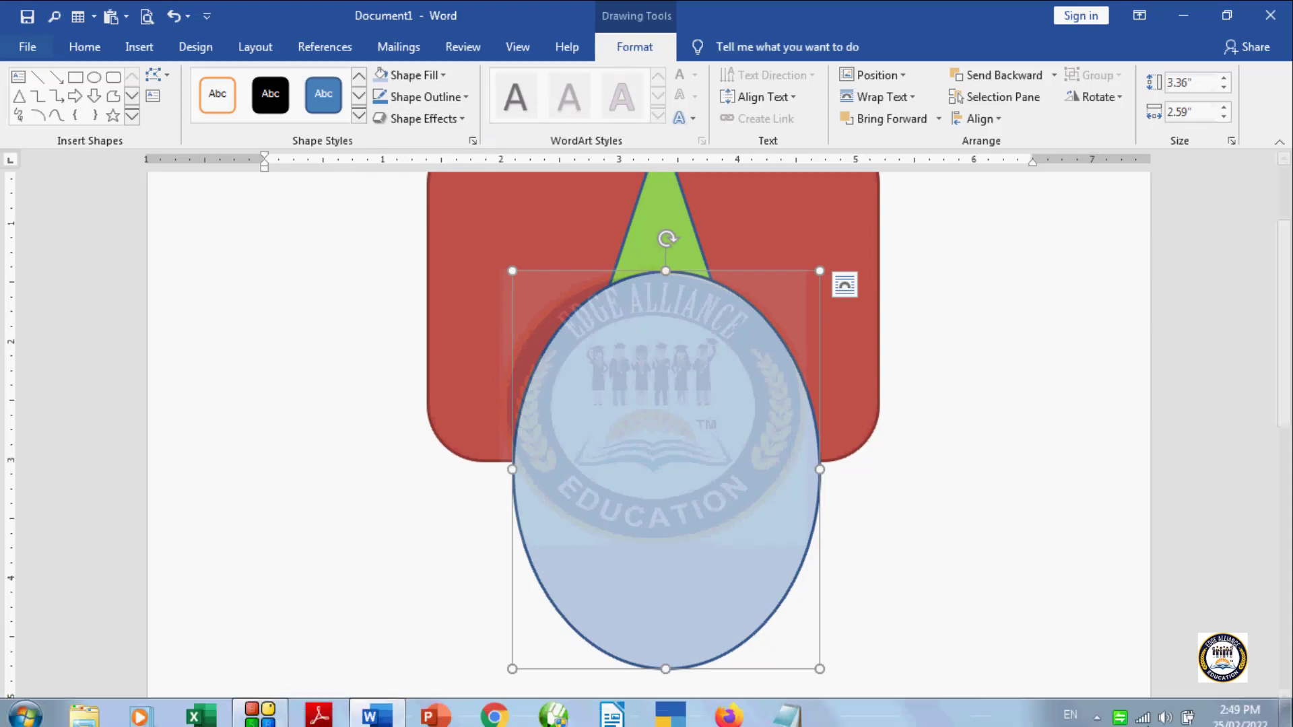
Step: Zoom the document out to 100% in Print Layout and deselect the oval
click(1111, 715)
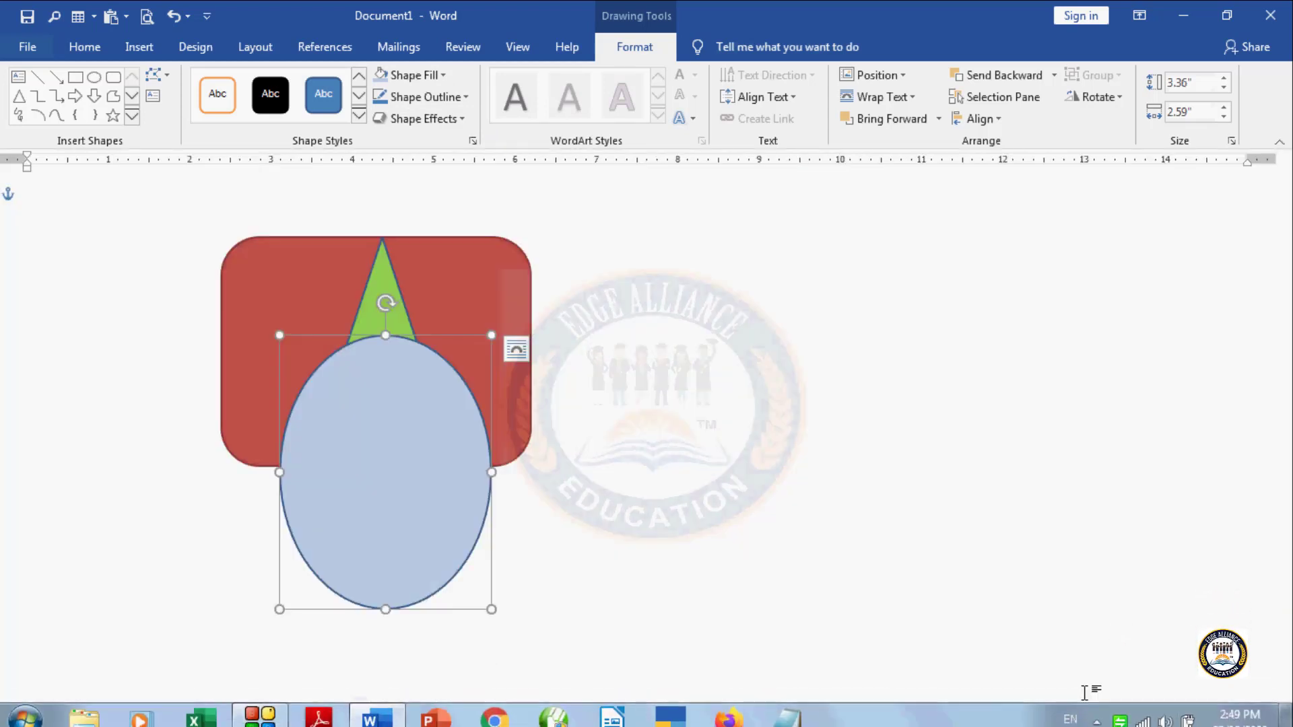
click(1075, 718)
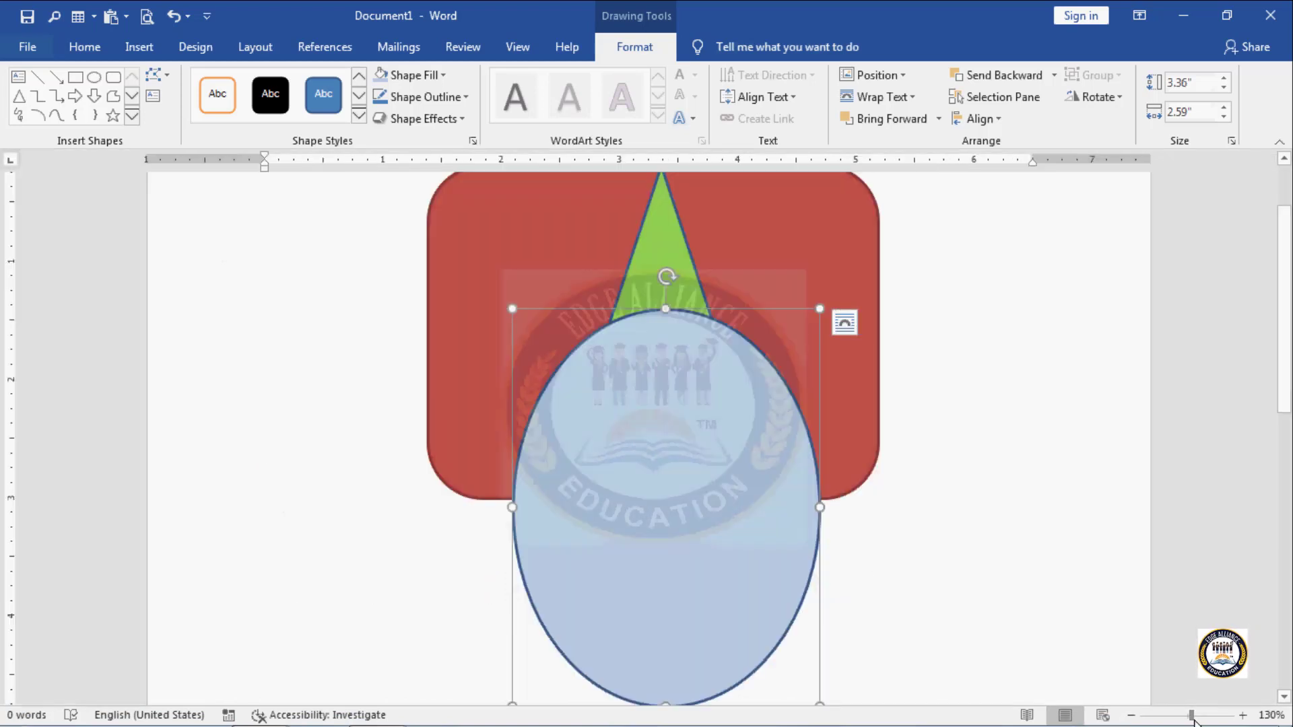
click(1132, 716)
click(1133, 716)
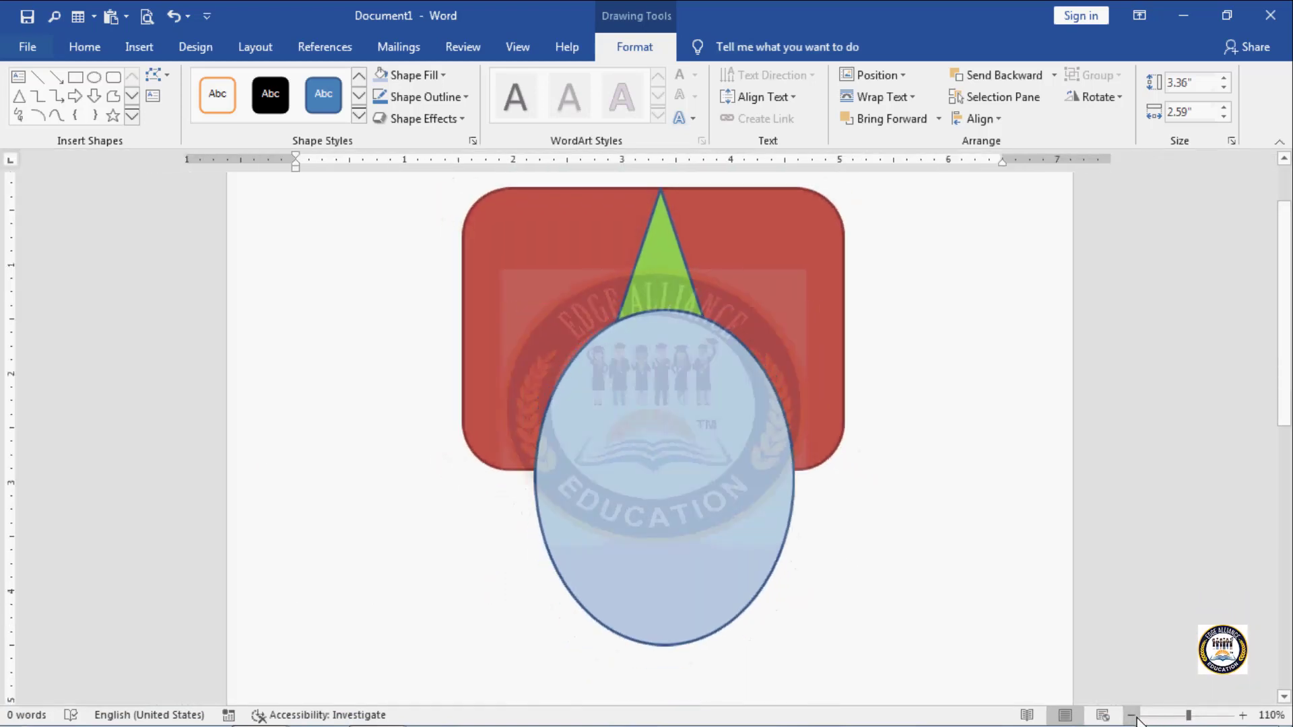
click(1133, 716)
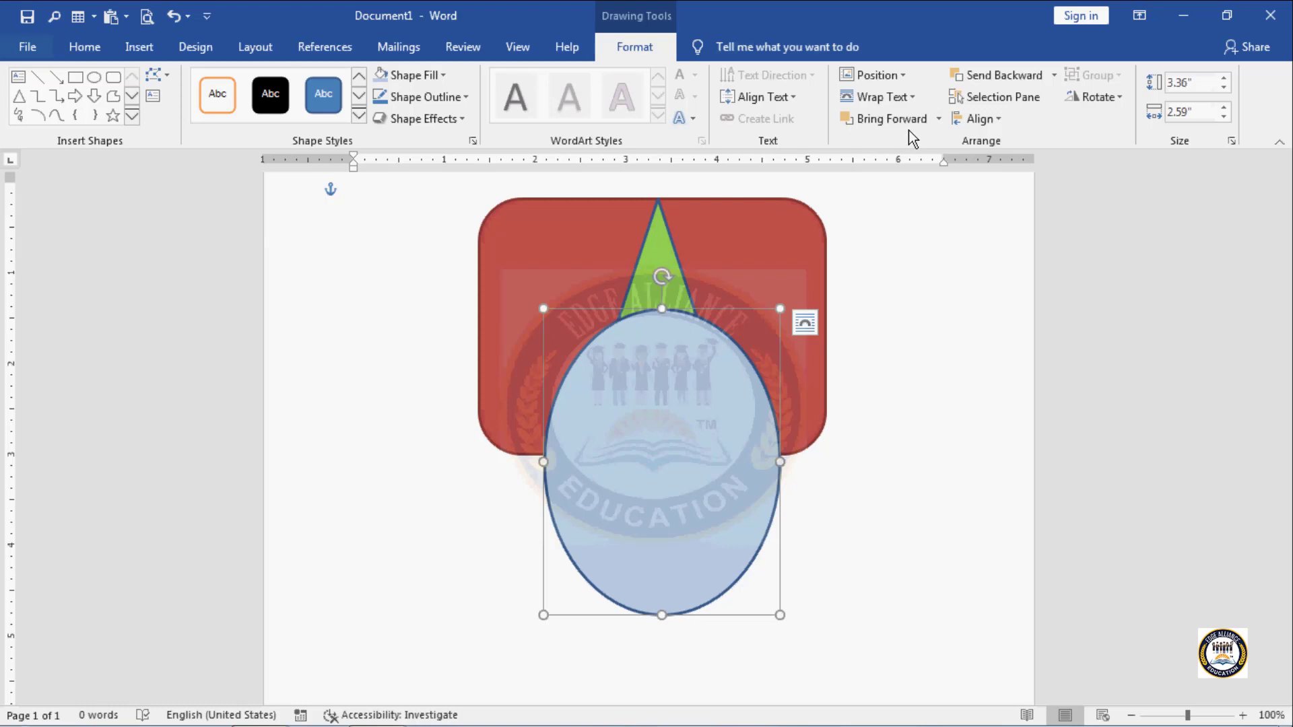
click(904, 276)
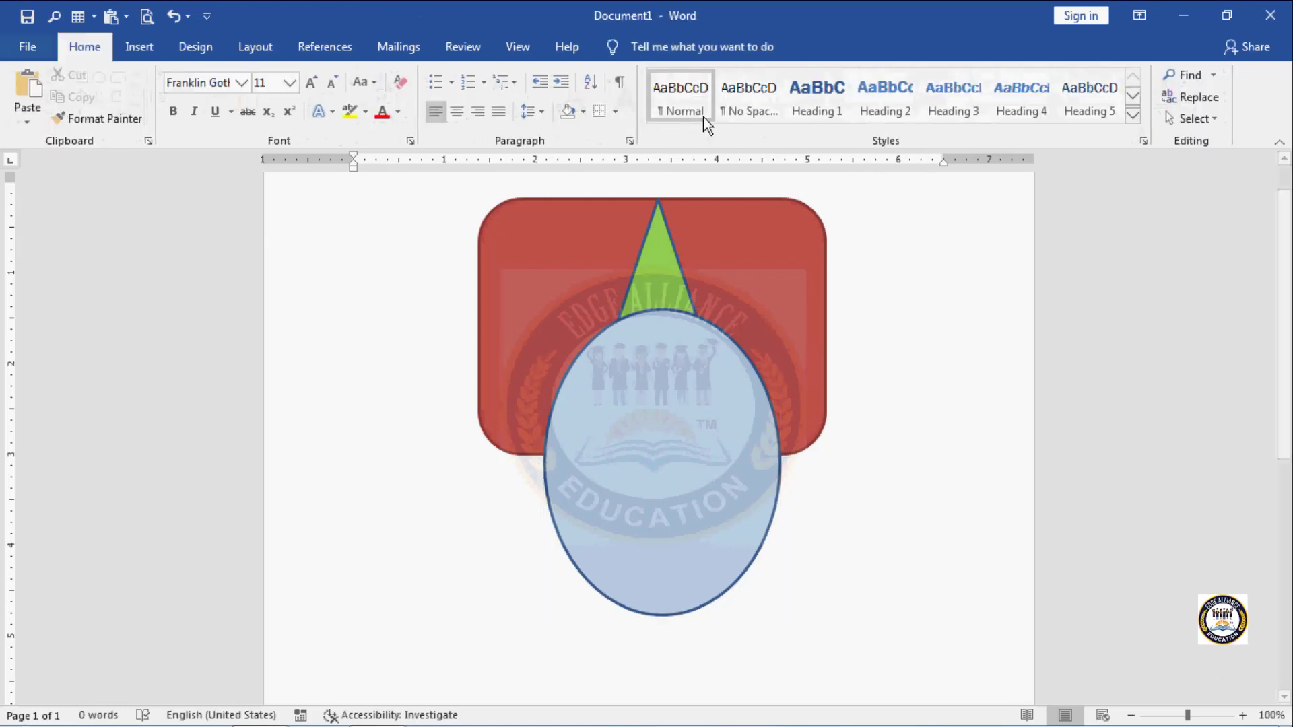
click(641, 427)
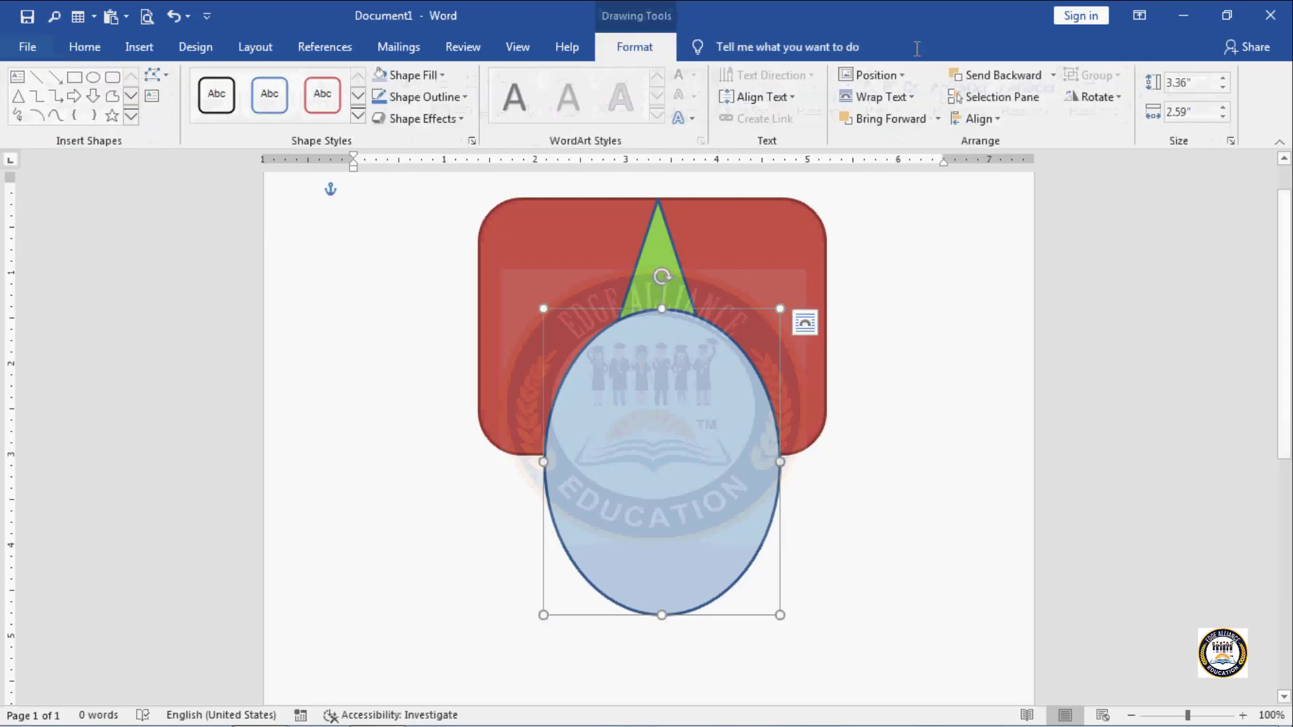
click(940, 120)
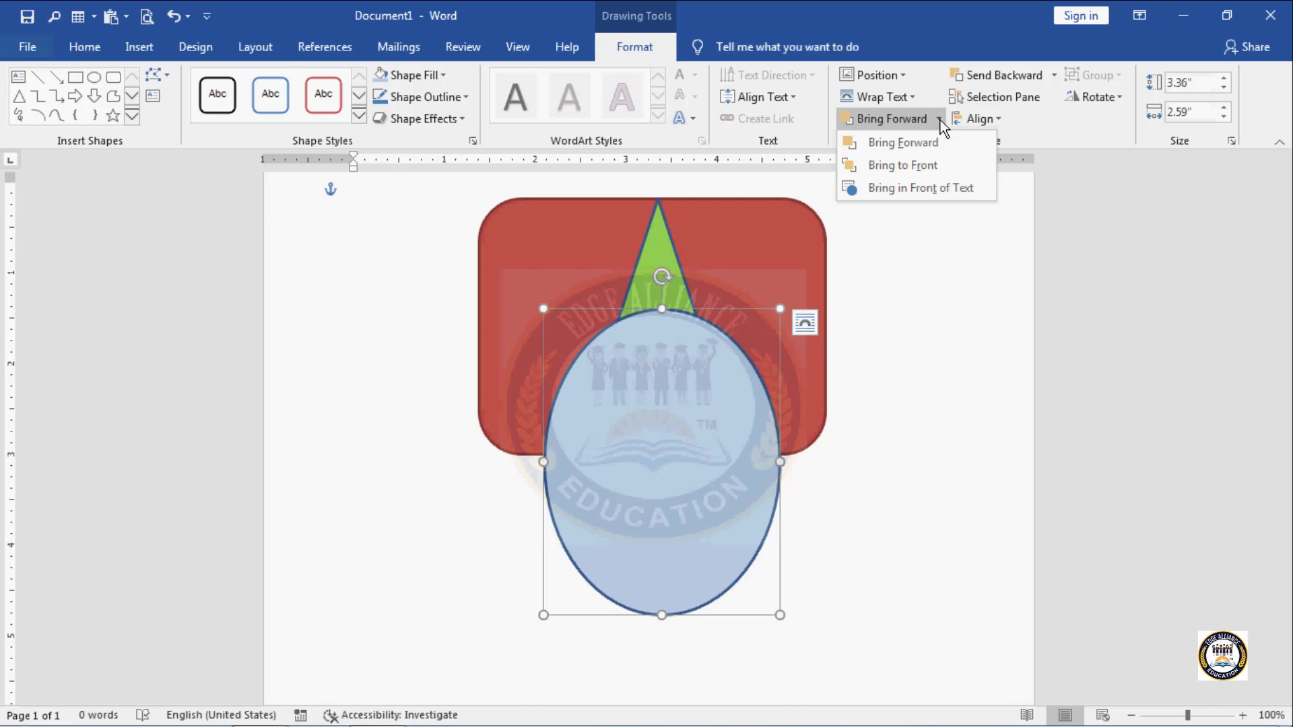
click(919, 263)
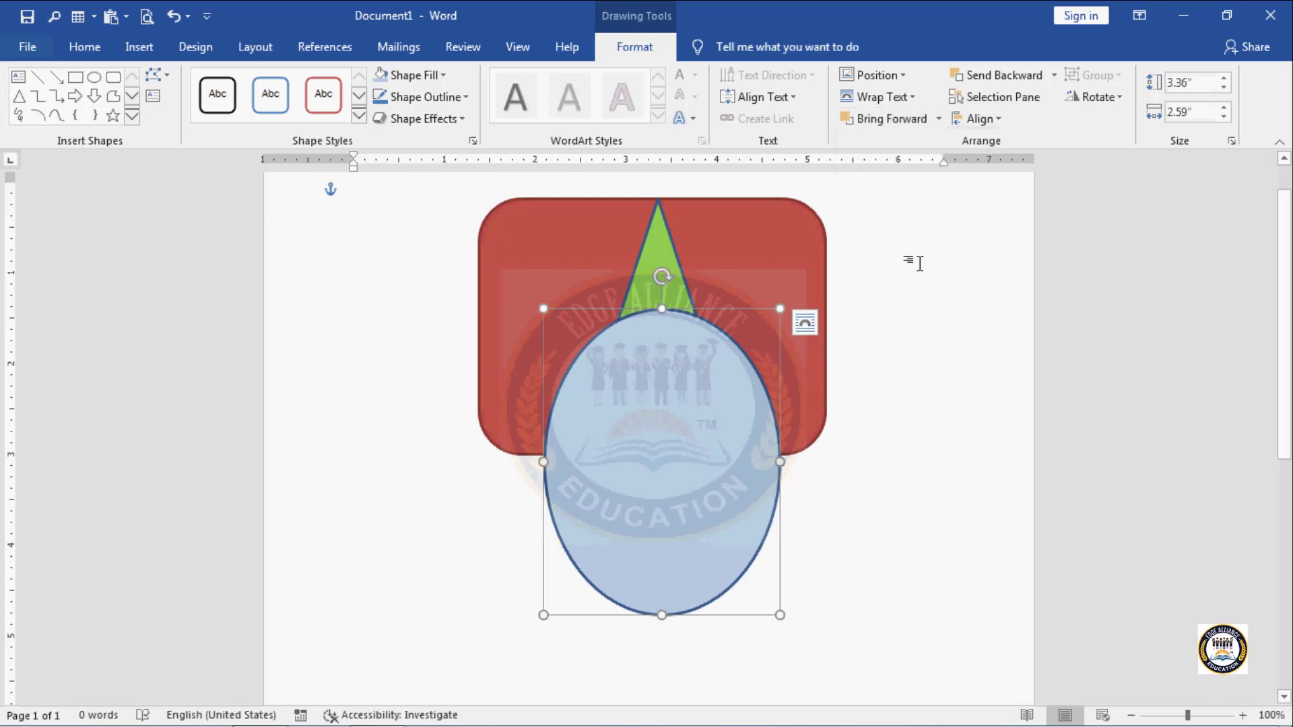
Step: Bring the red rounded rectangle forward one level at a time above the triangle and oval, and send it backward behind both again
click(749, 226)
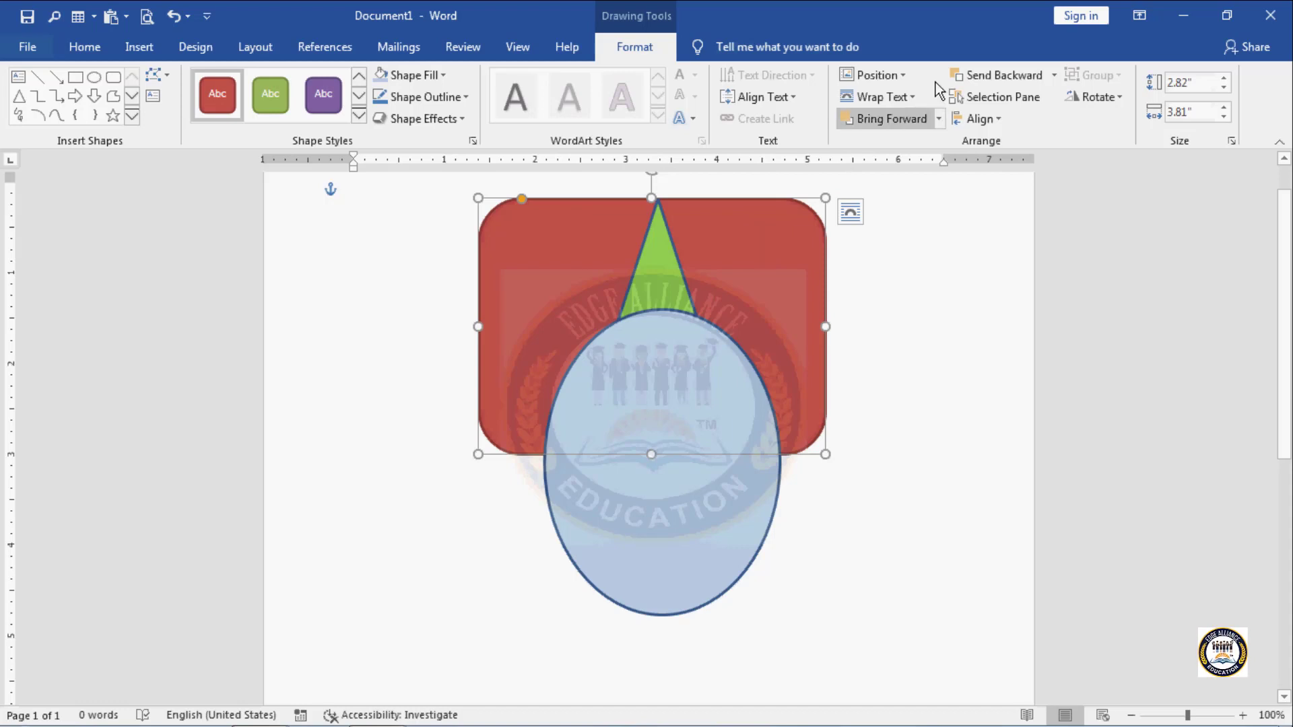
click(938, 119)
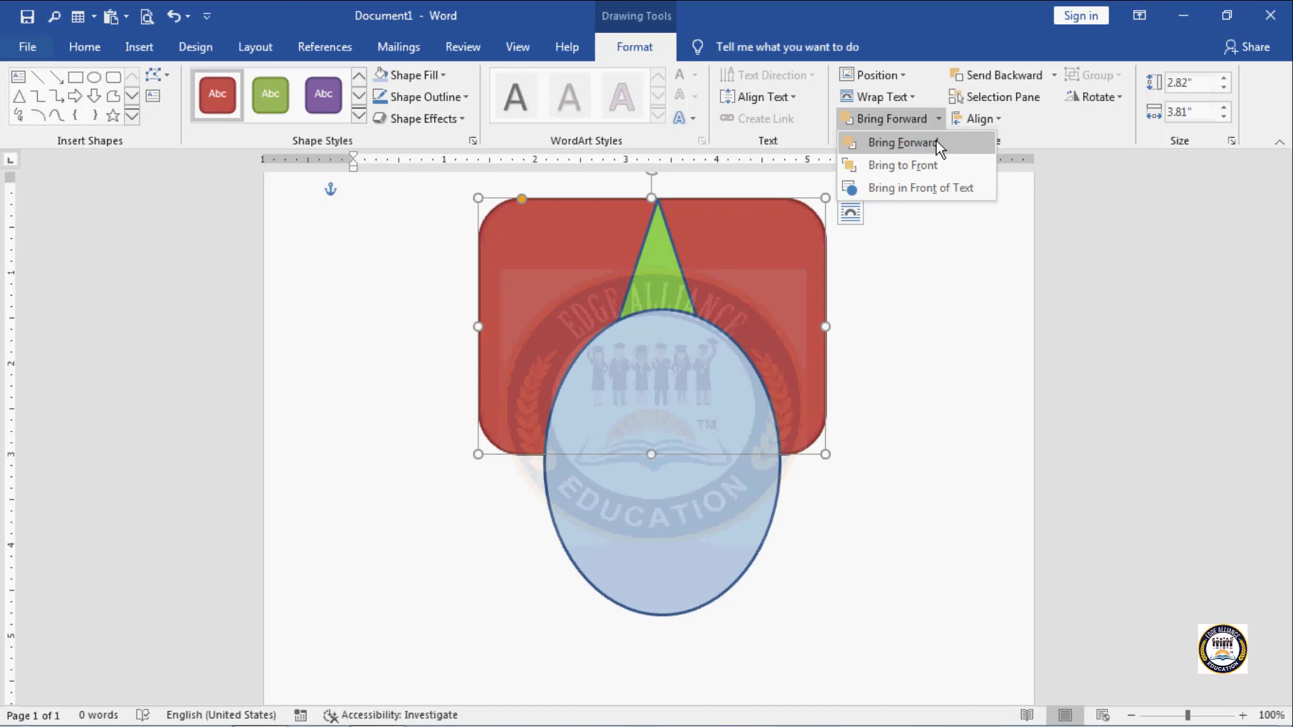
click(936, 140)
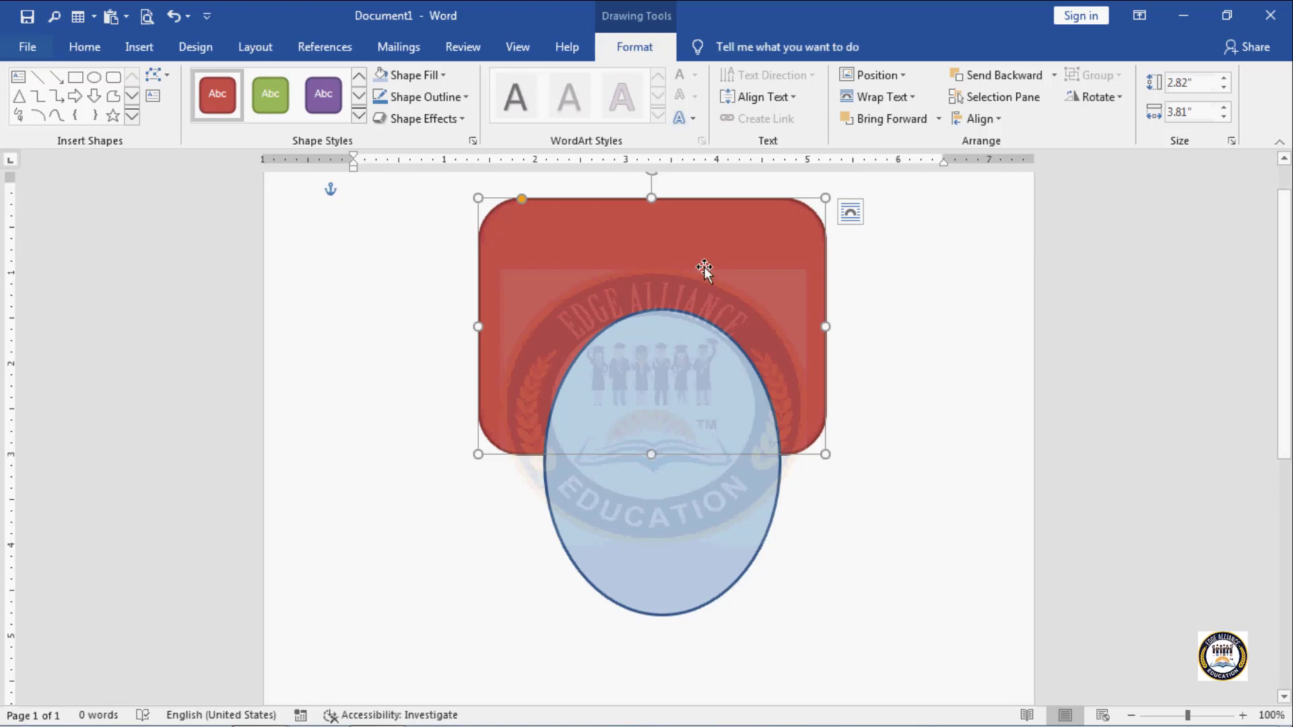
click(940, 120)
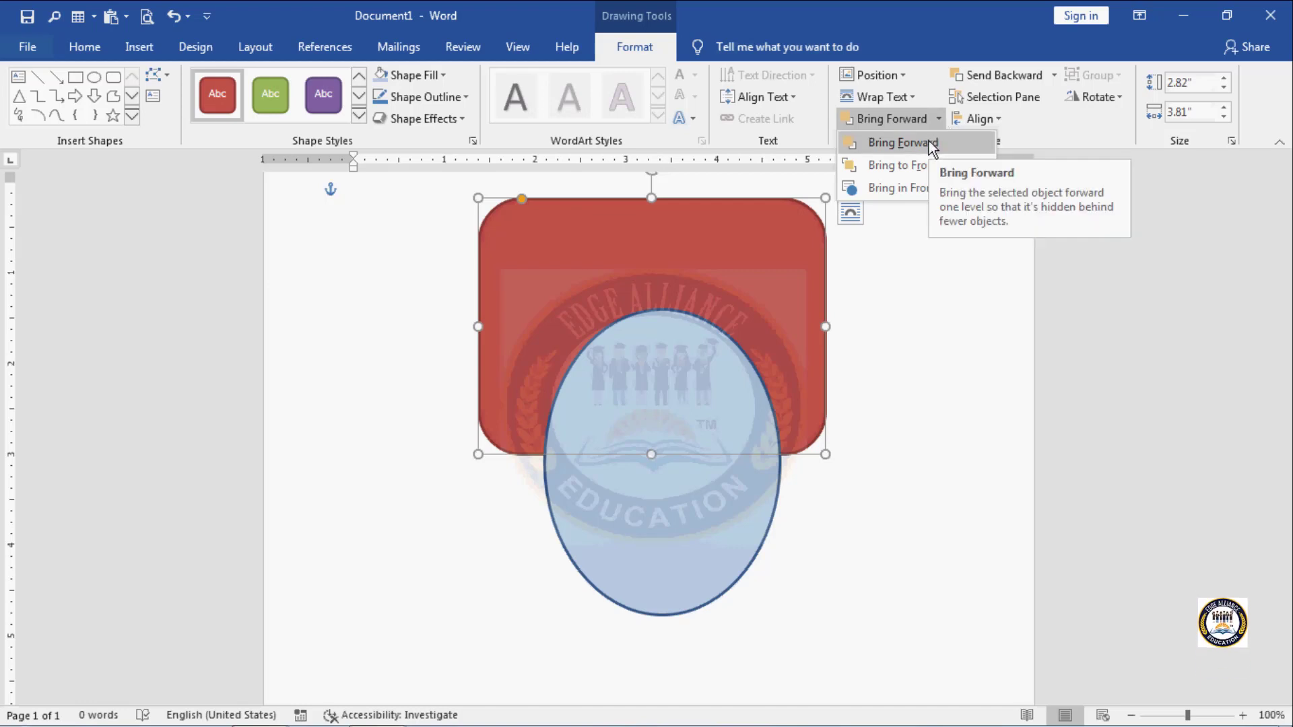
click(928, 141)
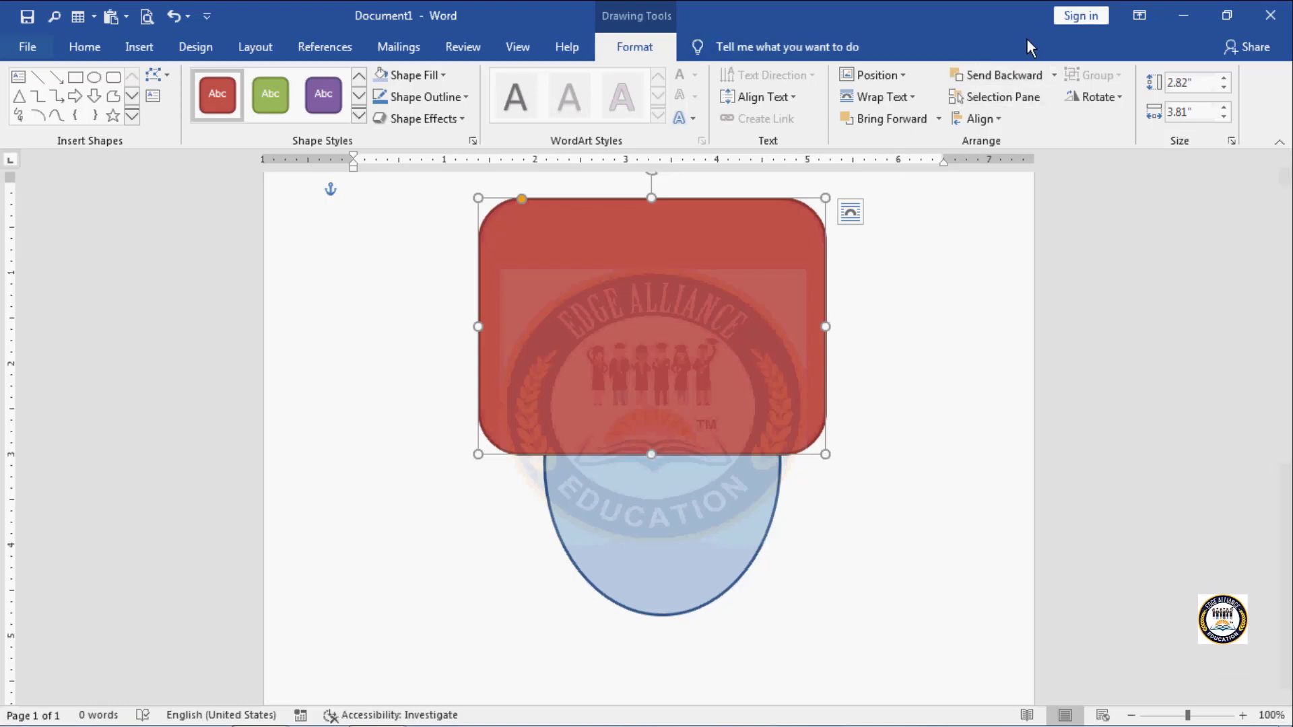
click(1056, 74)
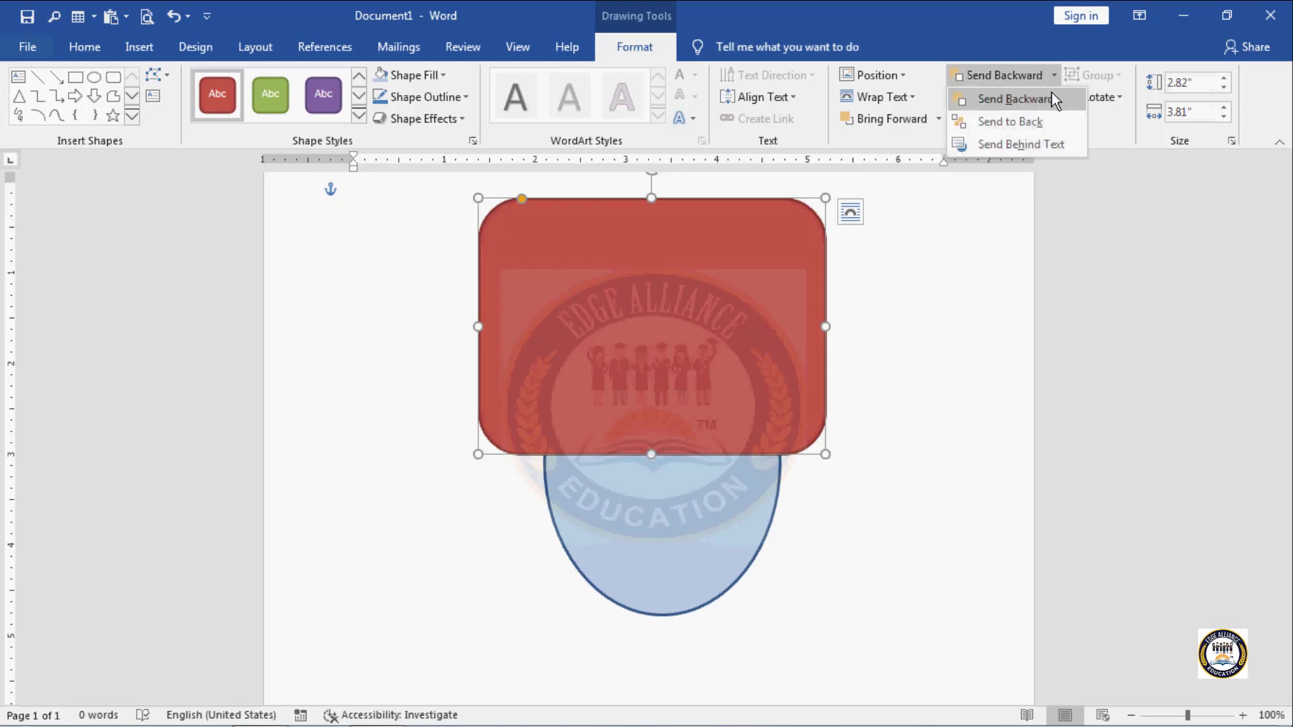
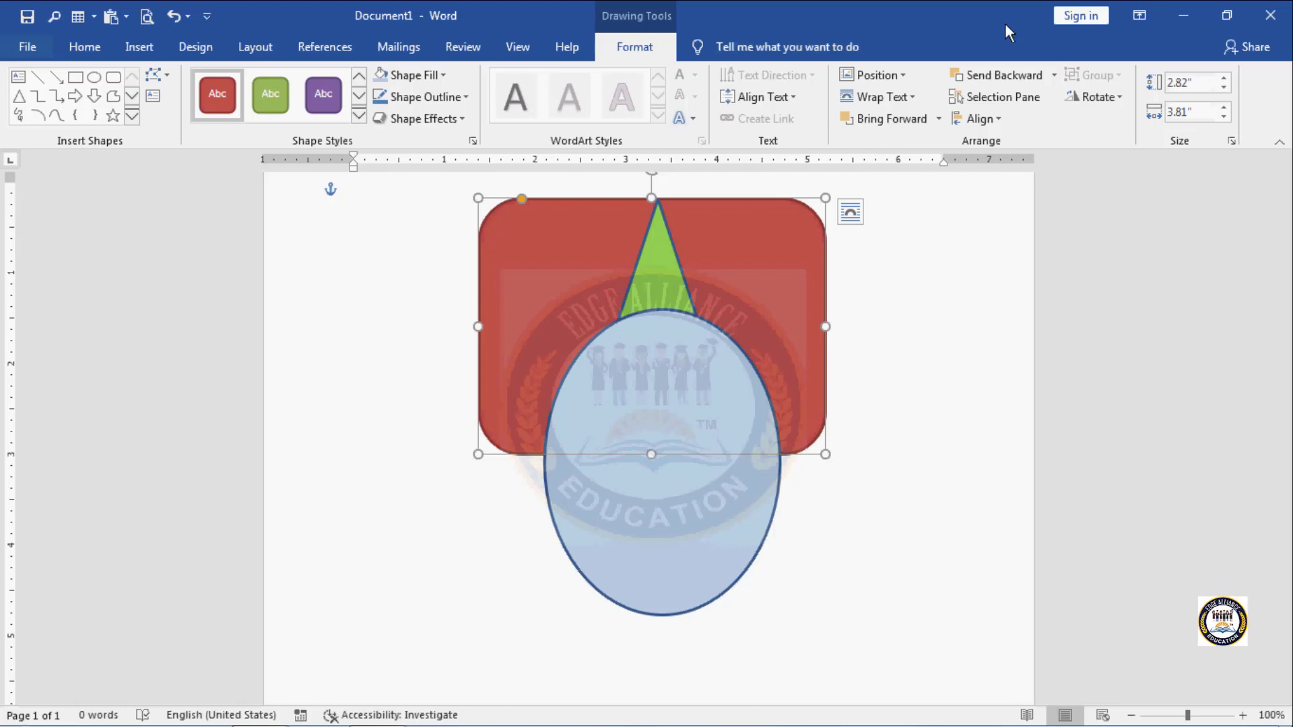
Step: Bring the red rectangle to the front of all shapes in one operation and send it to the back again
click(938, 120)
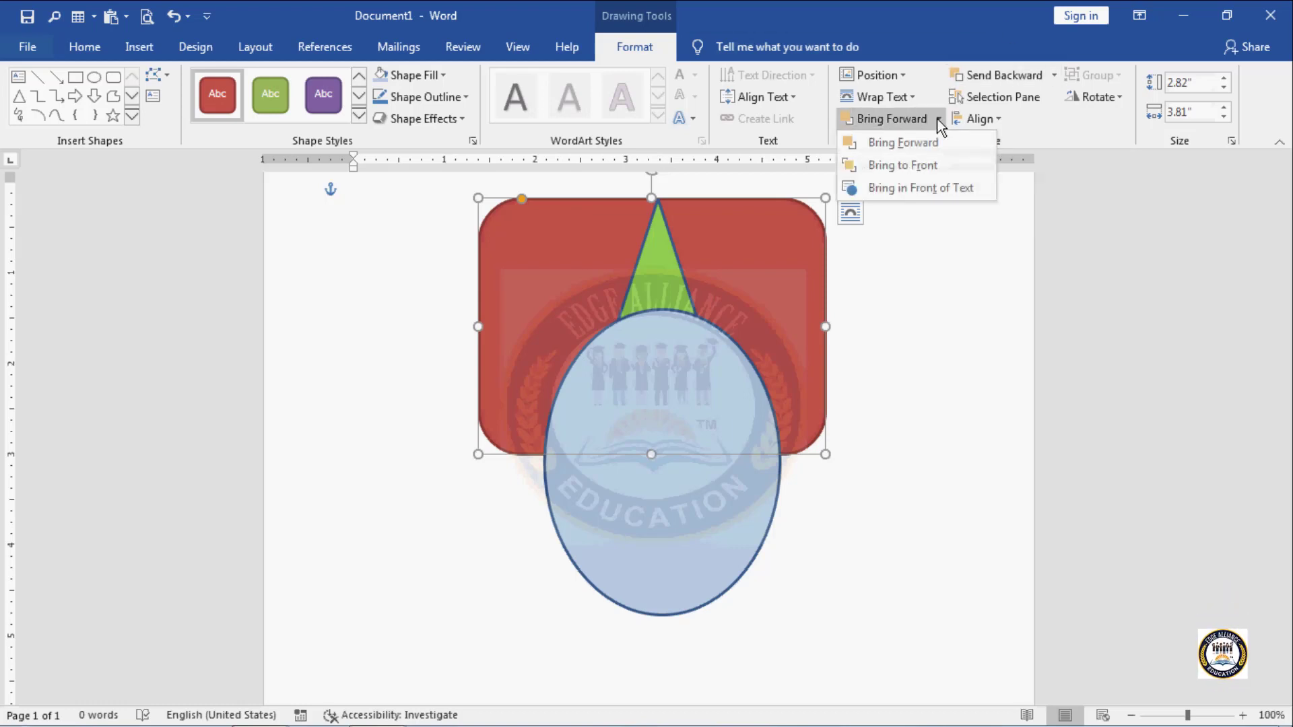
click(946, 167)
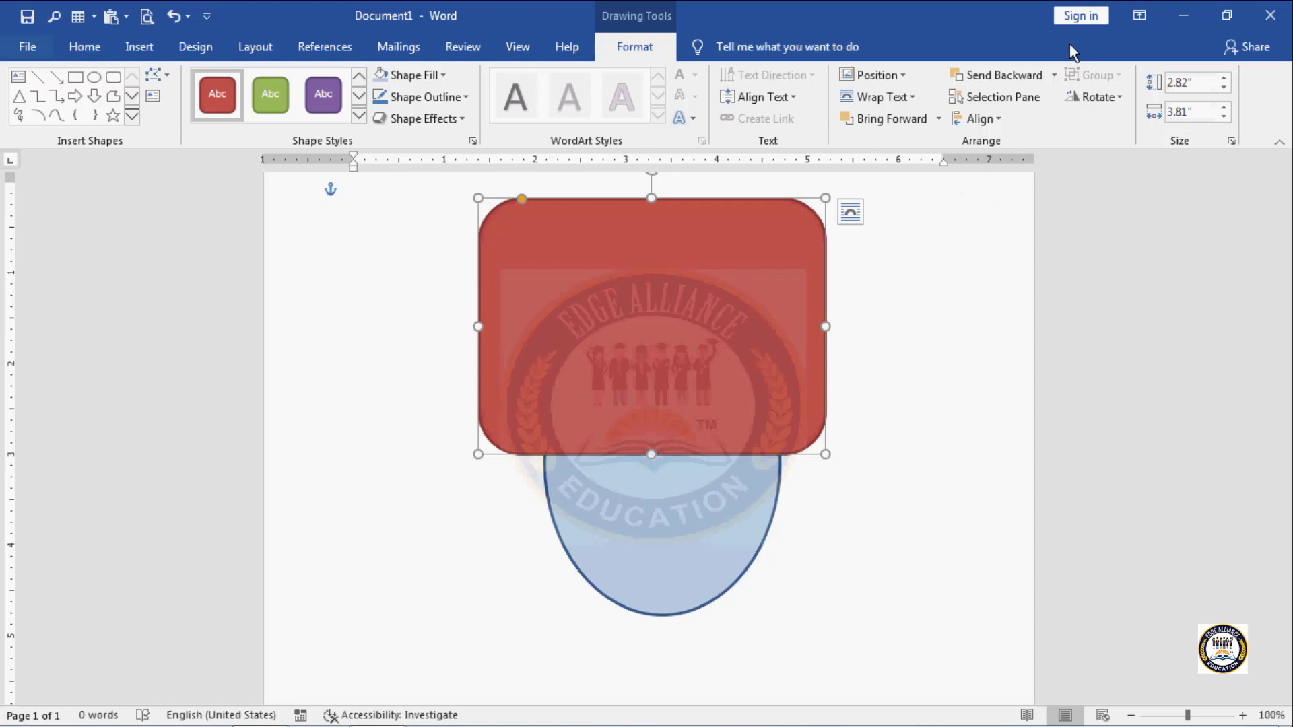
click(1054, 76)
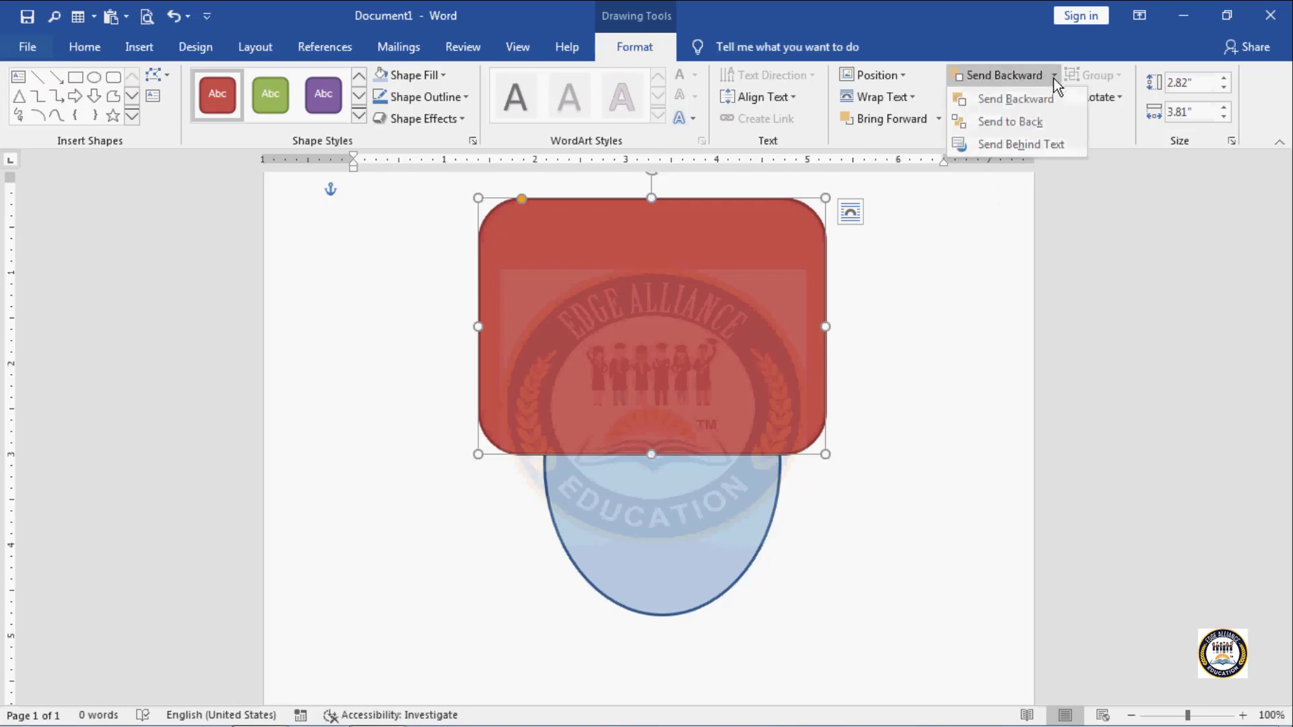
click(1033, 118)
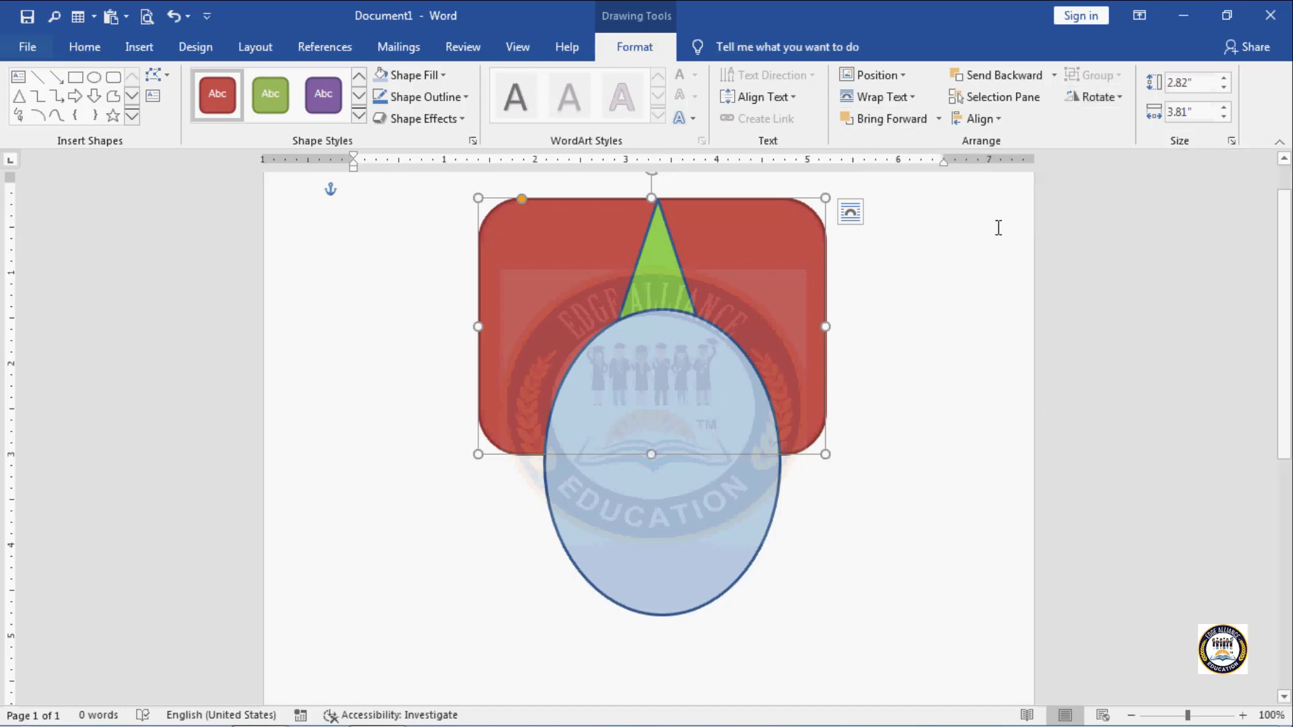
click(938, 119)
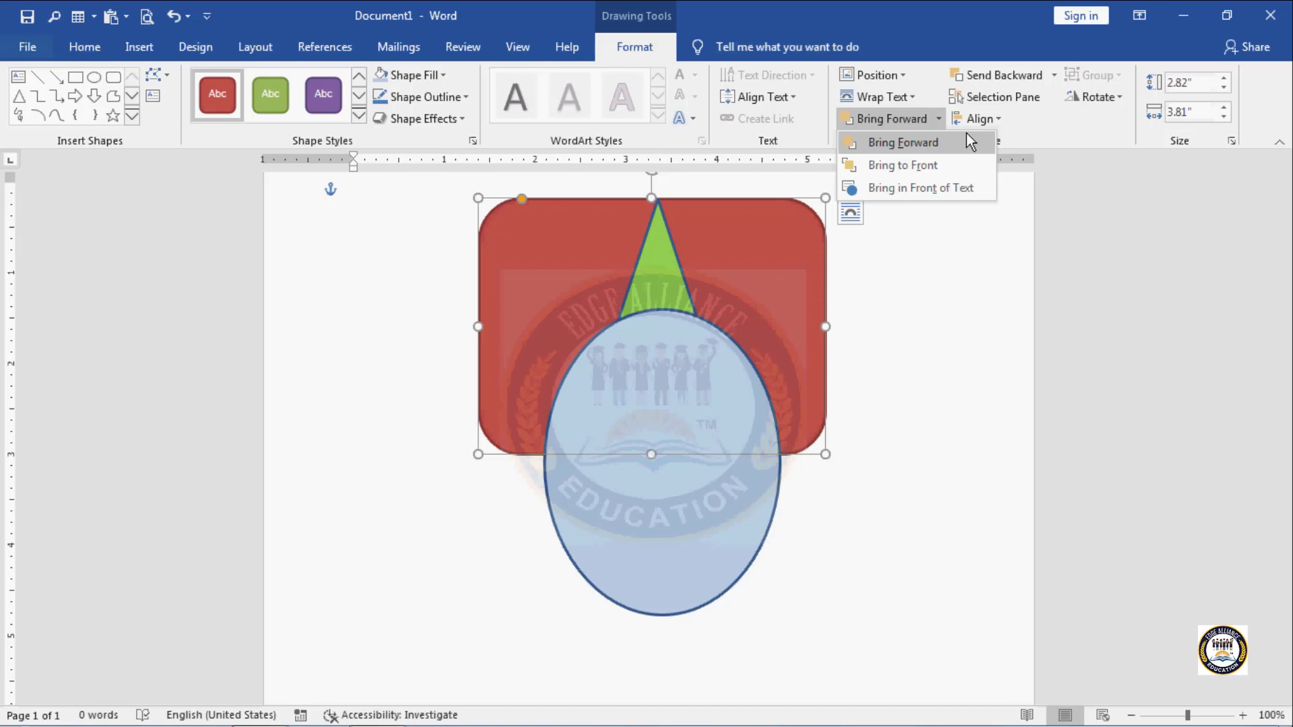
click(1055, 75)
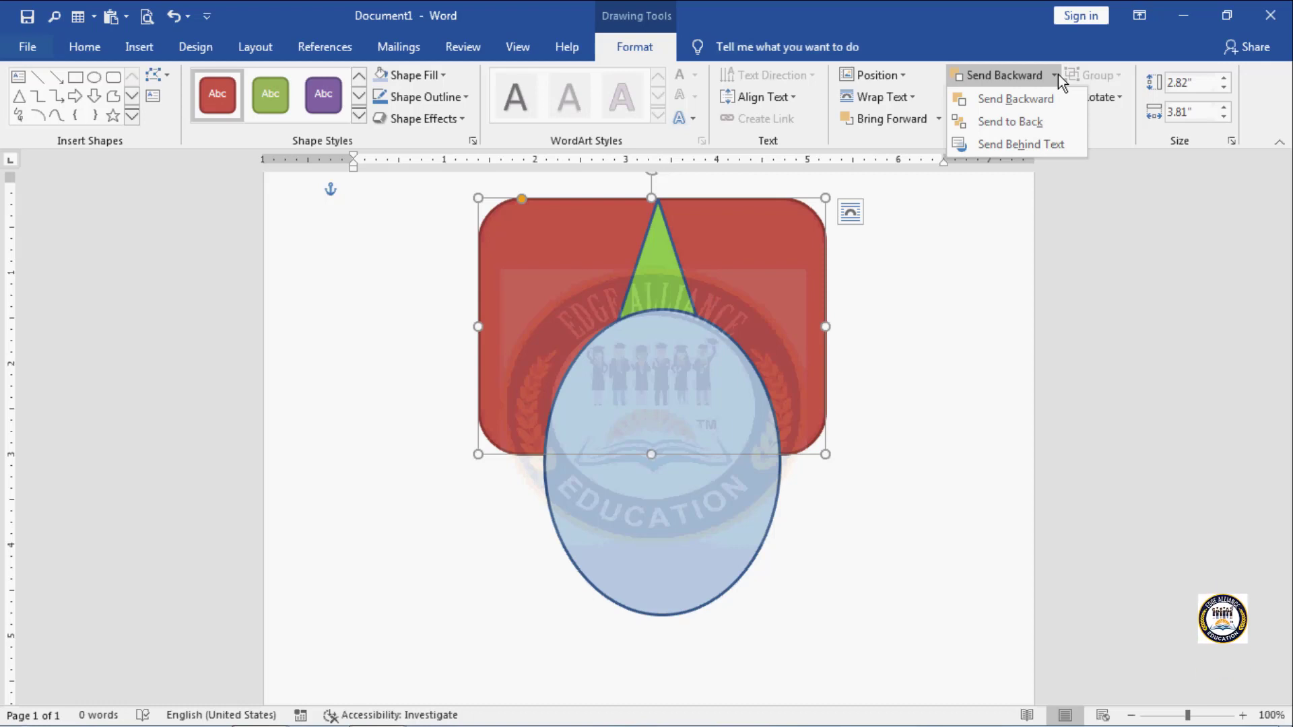
click(910, 261)
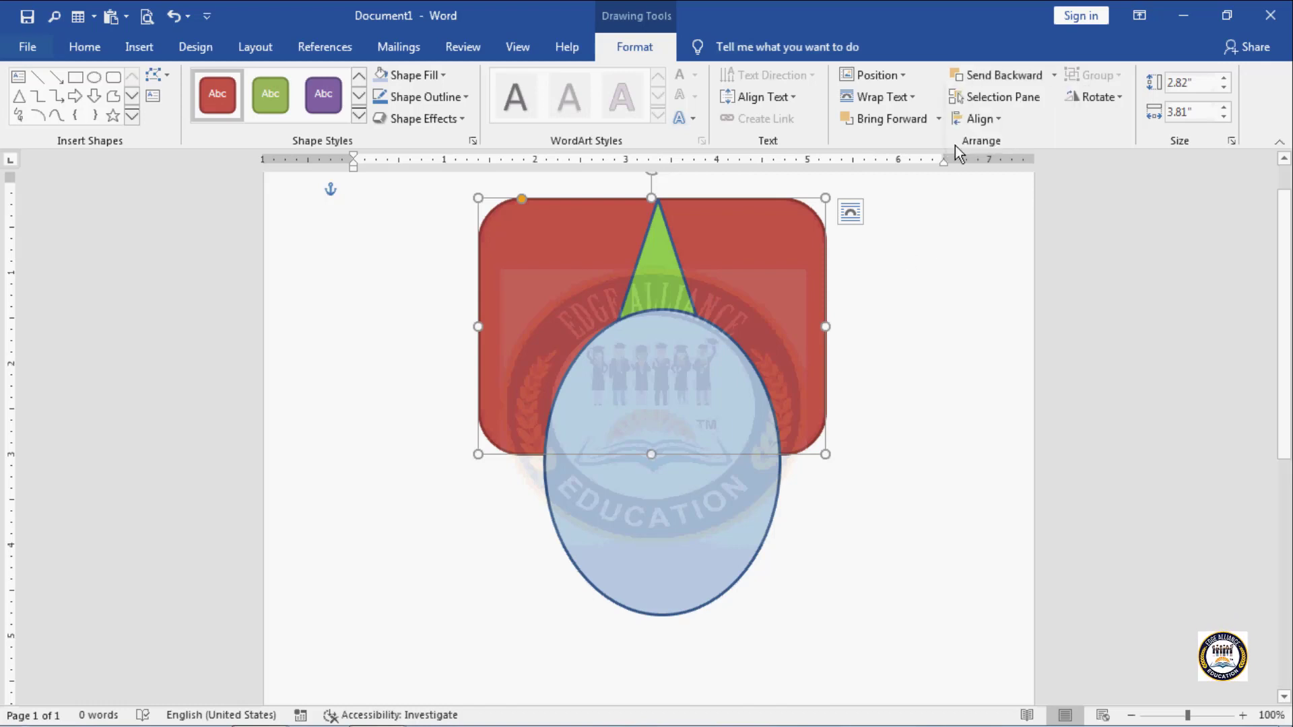
click(945, 120)
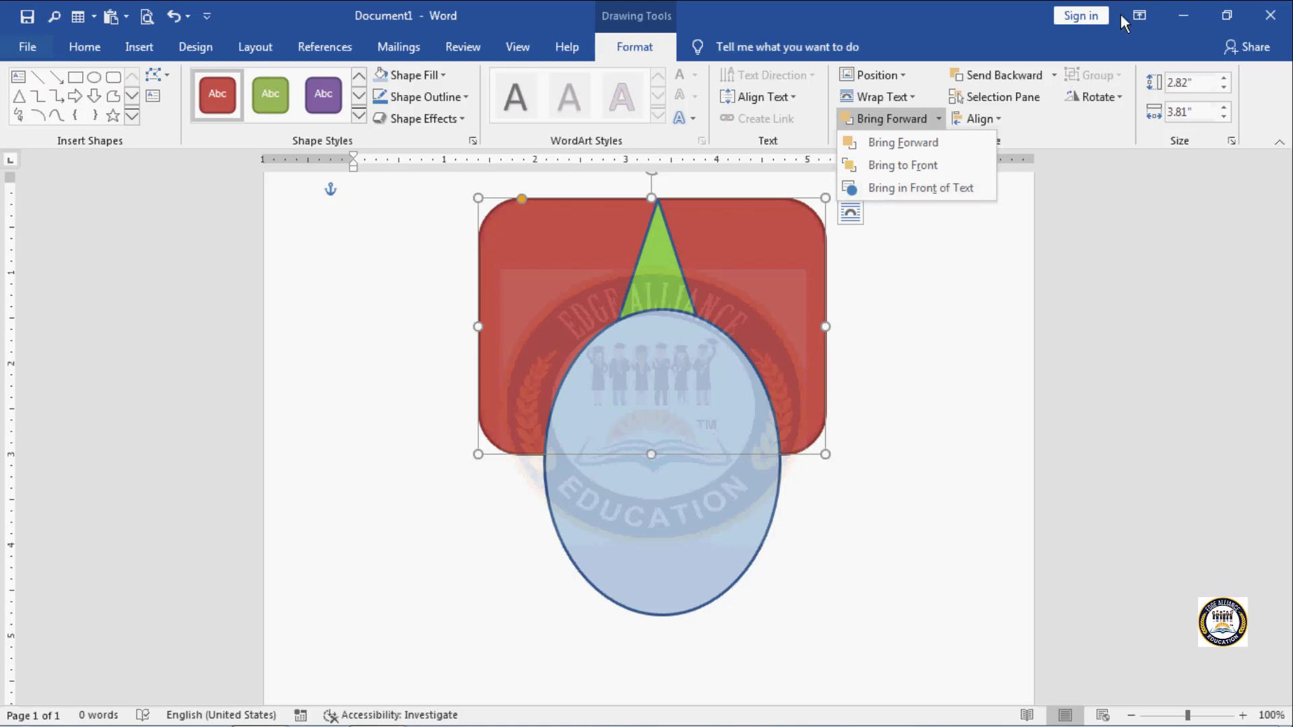
click(1054, 75)
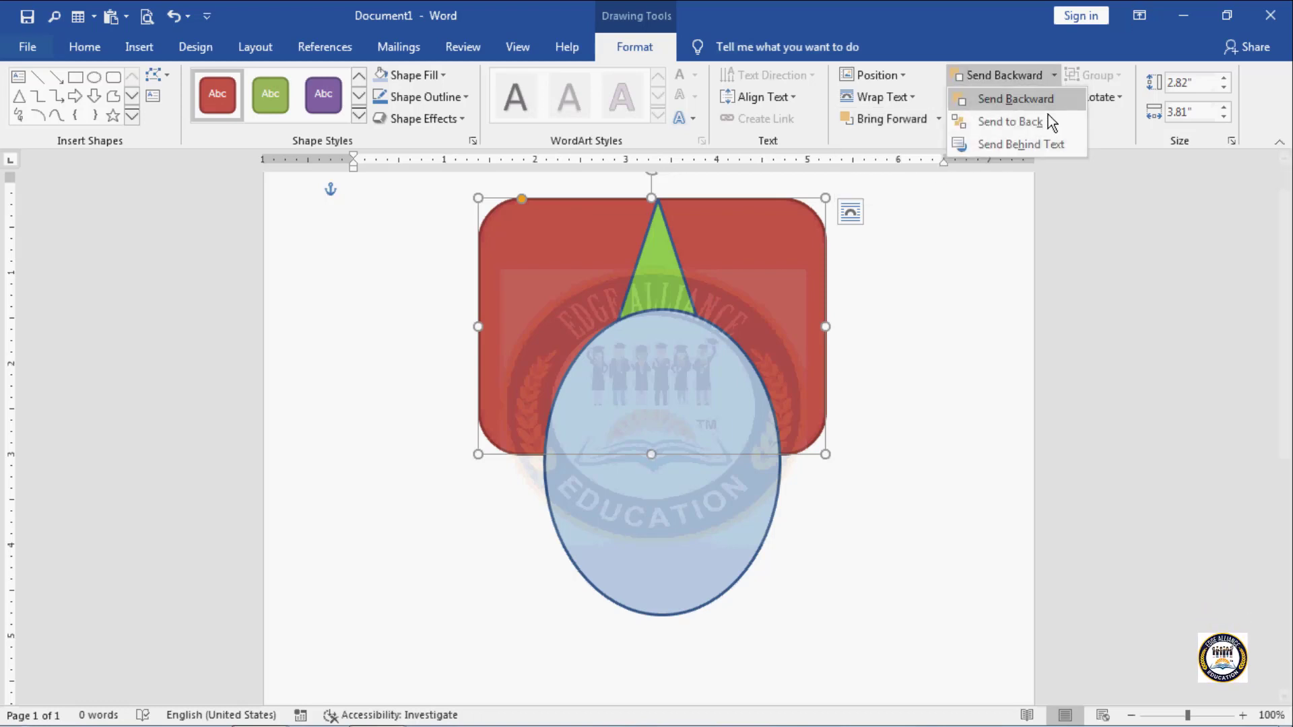
click(1048, 151)
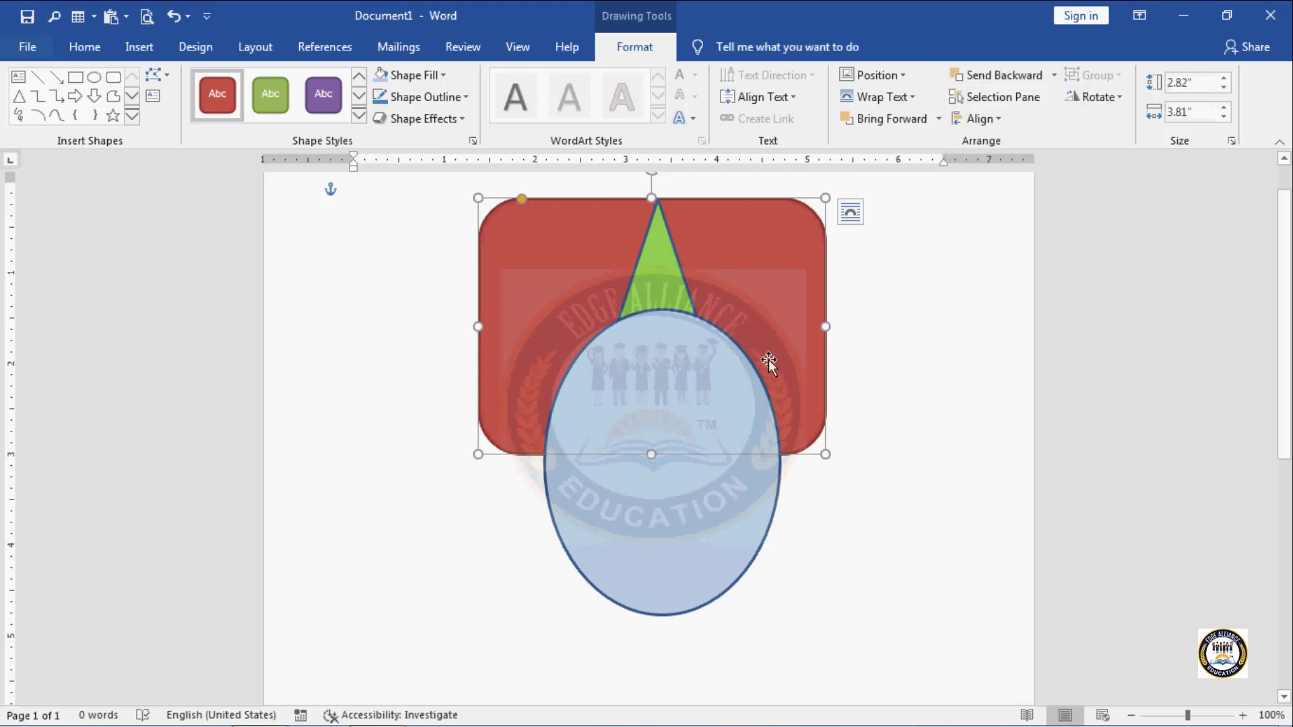
Step: Delete the light blue oval and the green triangle, keeping only the red rounded rectangle
click(610, 443)
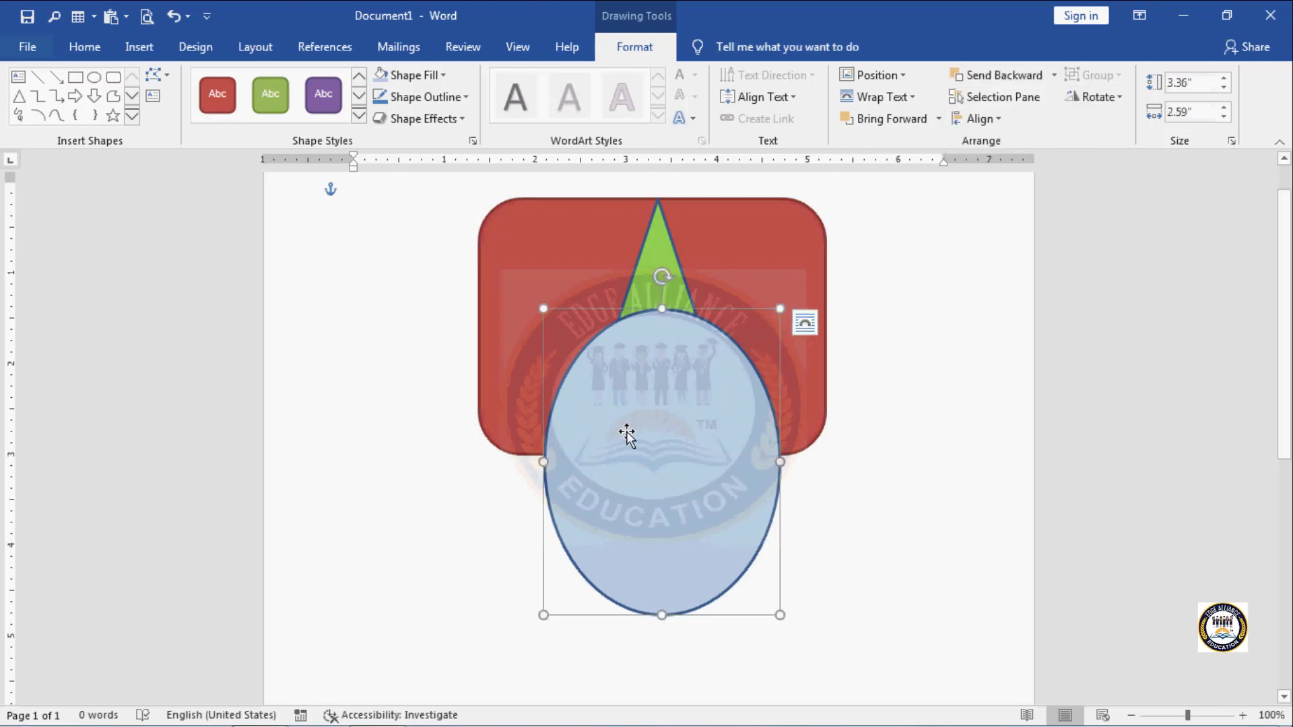
key(Delete)
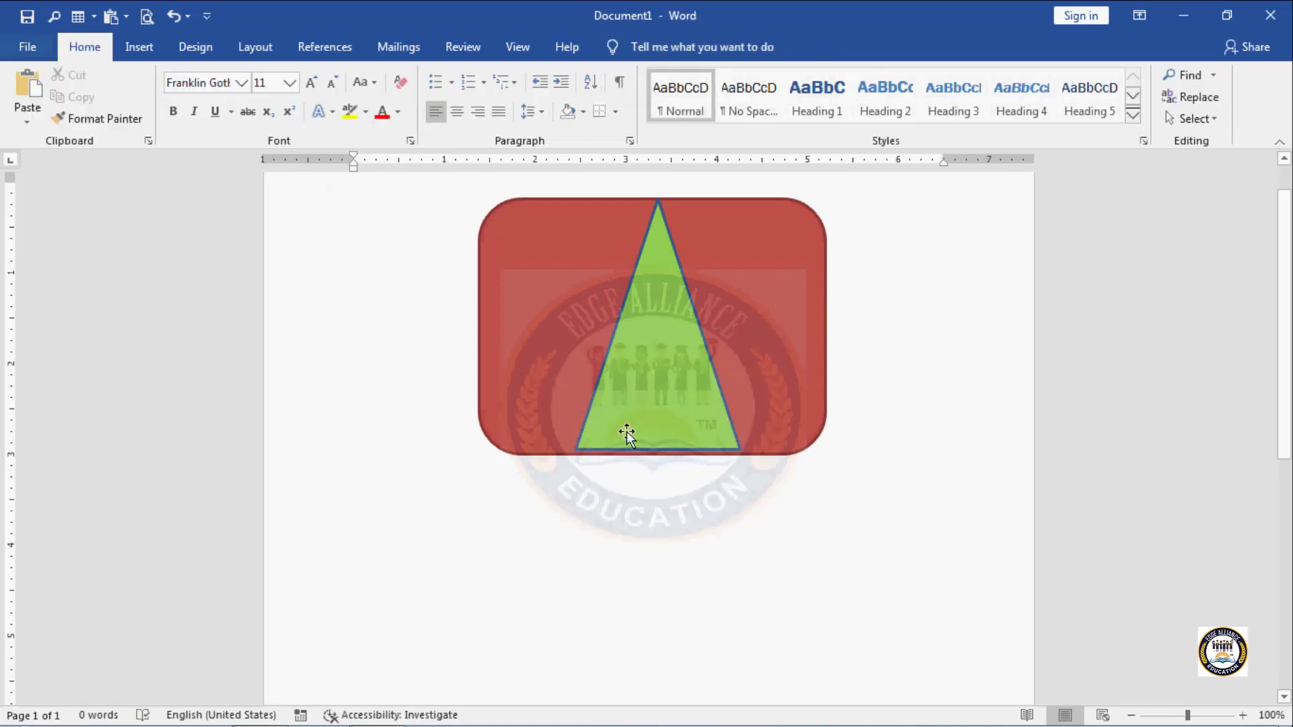
click(626, 433)
key(Delete)
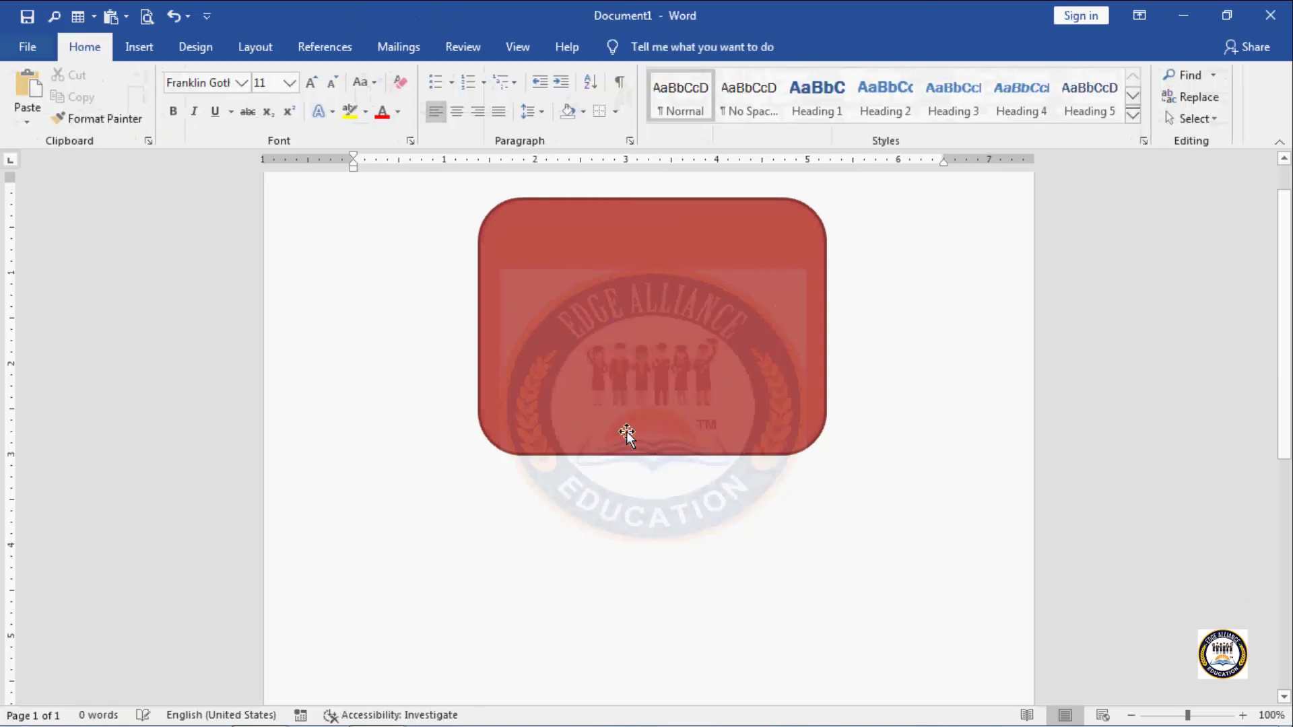
Step: Enter "=r" inside the red rectangle and fill the document body with sample paragraphs generated by =rand()
click(626, 431)
text(=)
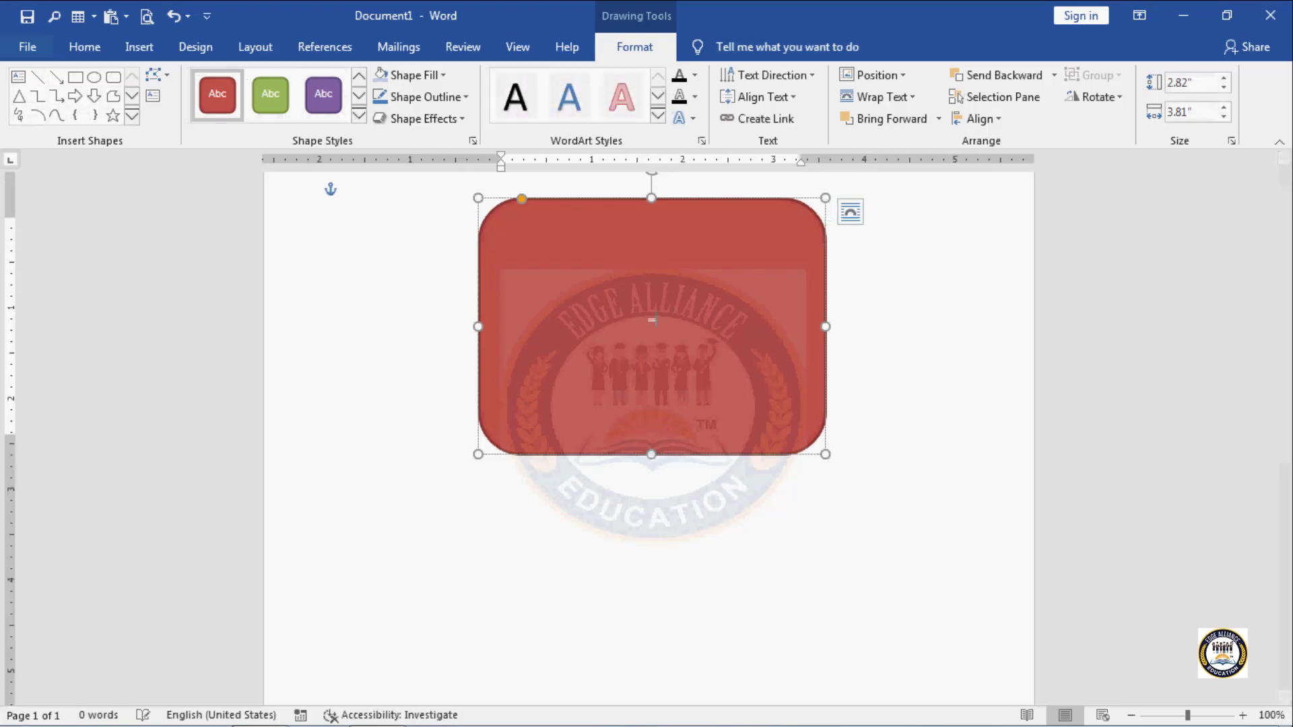
text(r)
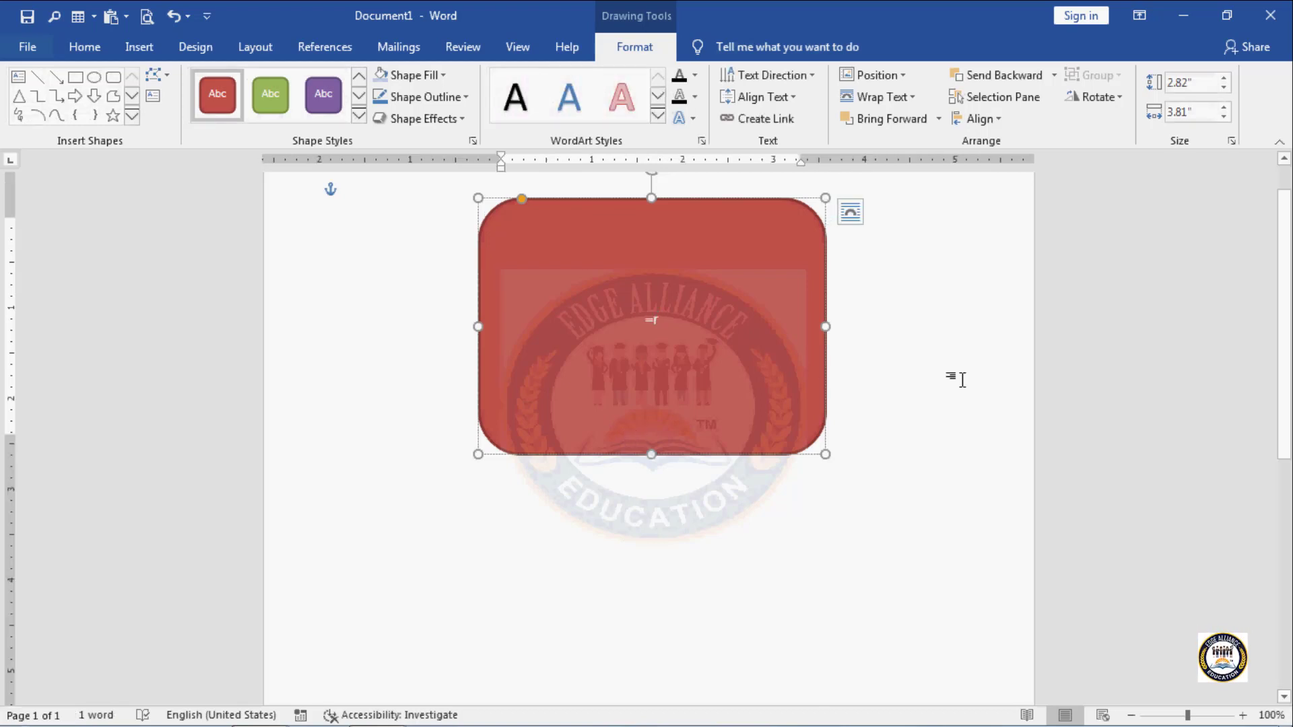
click(925, 399)
text(=rand())
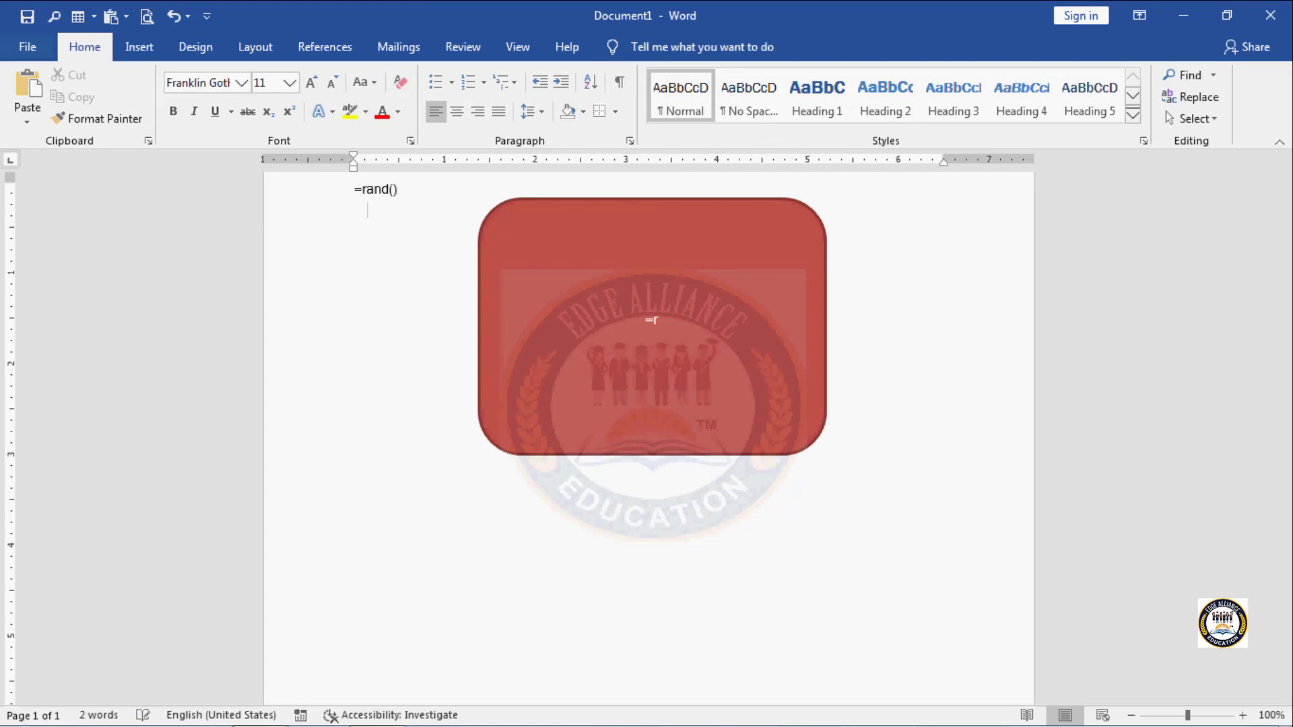
key(Return)
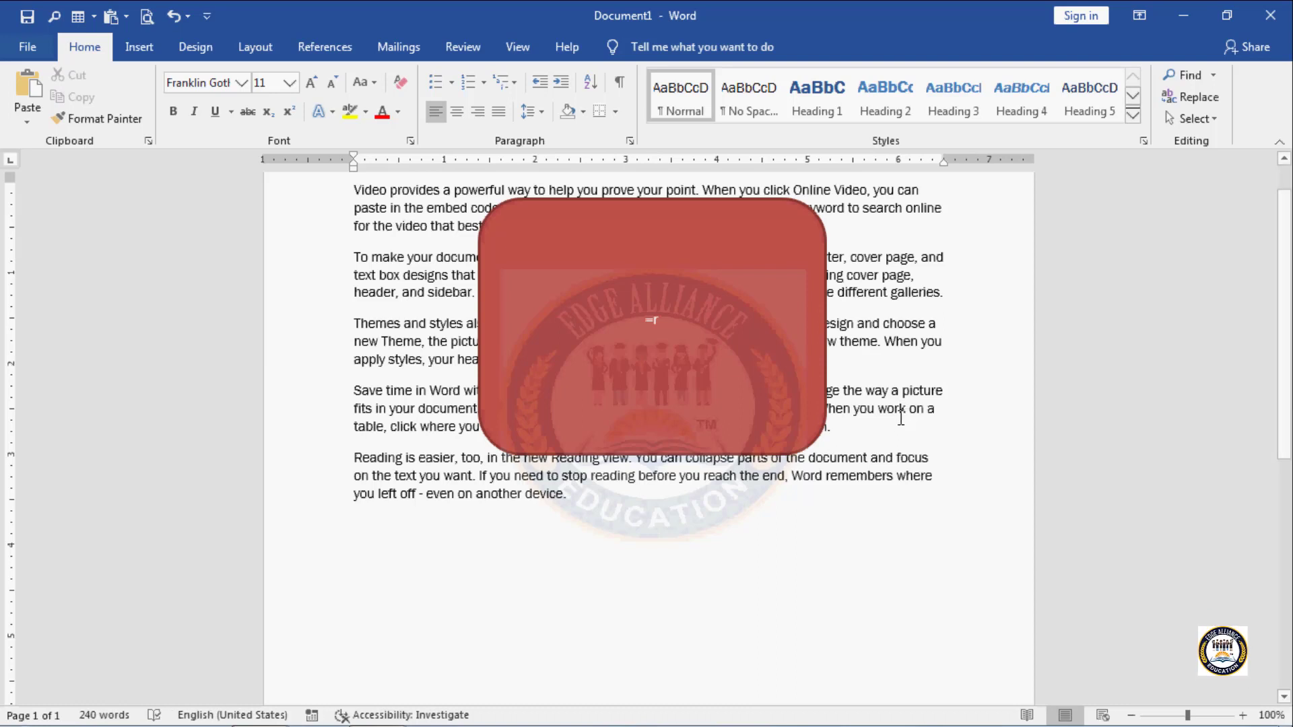
Step: Send the red rectangle behind the body text and bring it back in front of the text
click(681, 310)
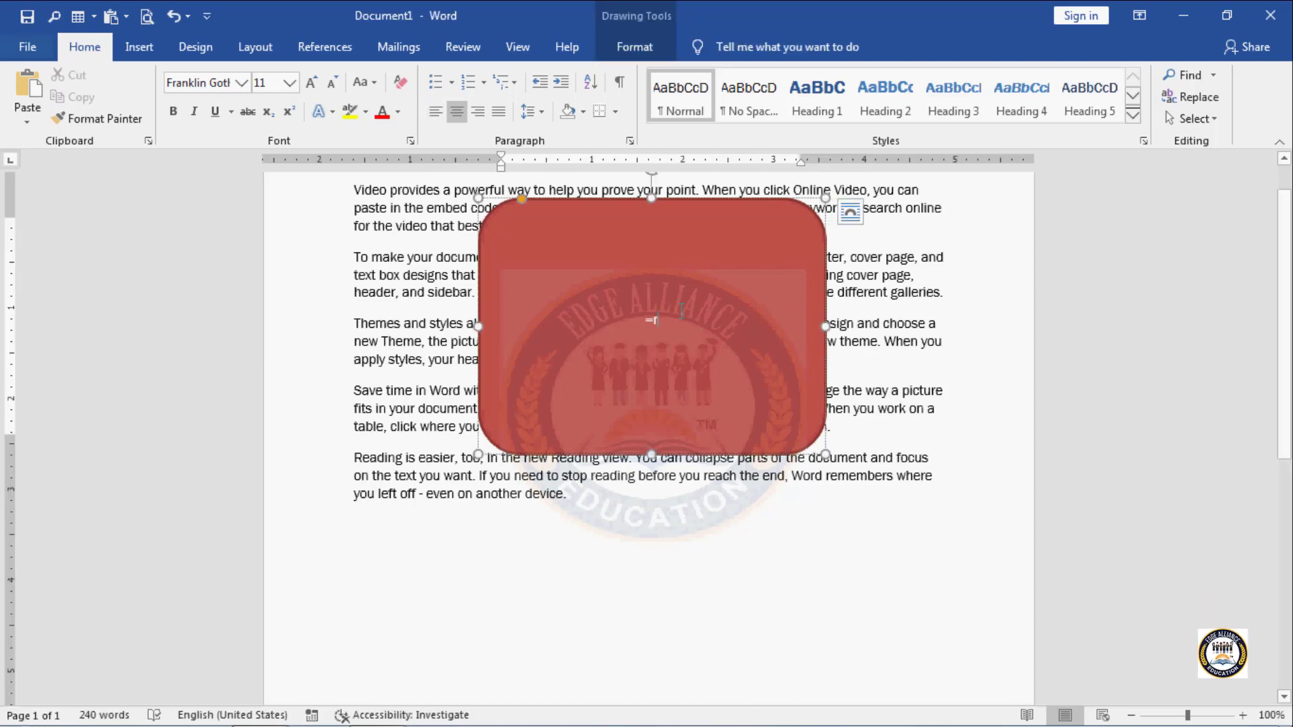
click(632, 46)
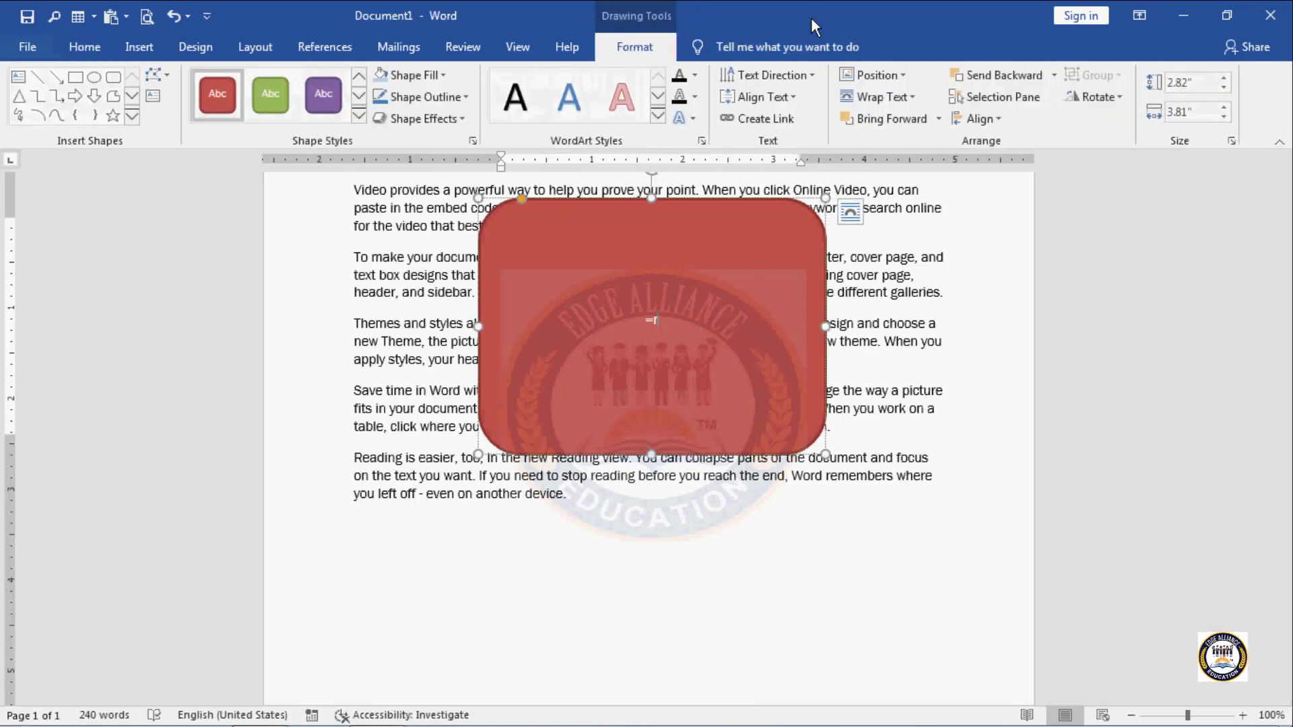
click(1054, 75)
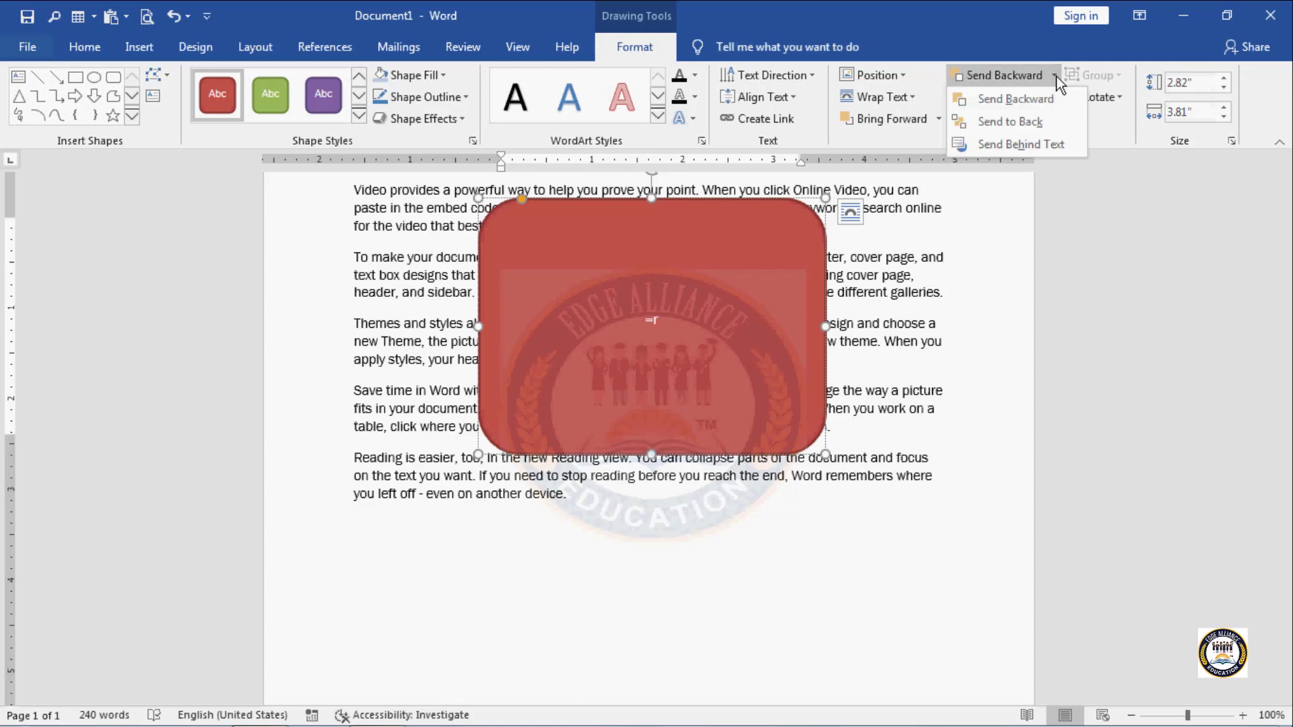
click(1045, 146)
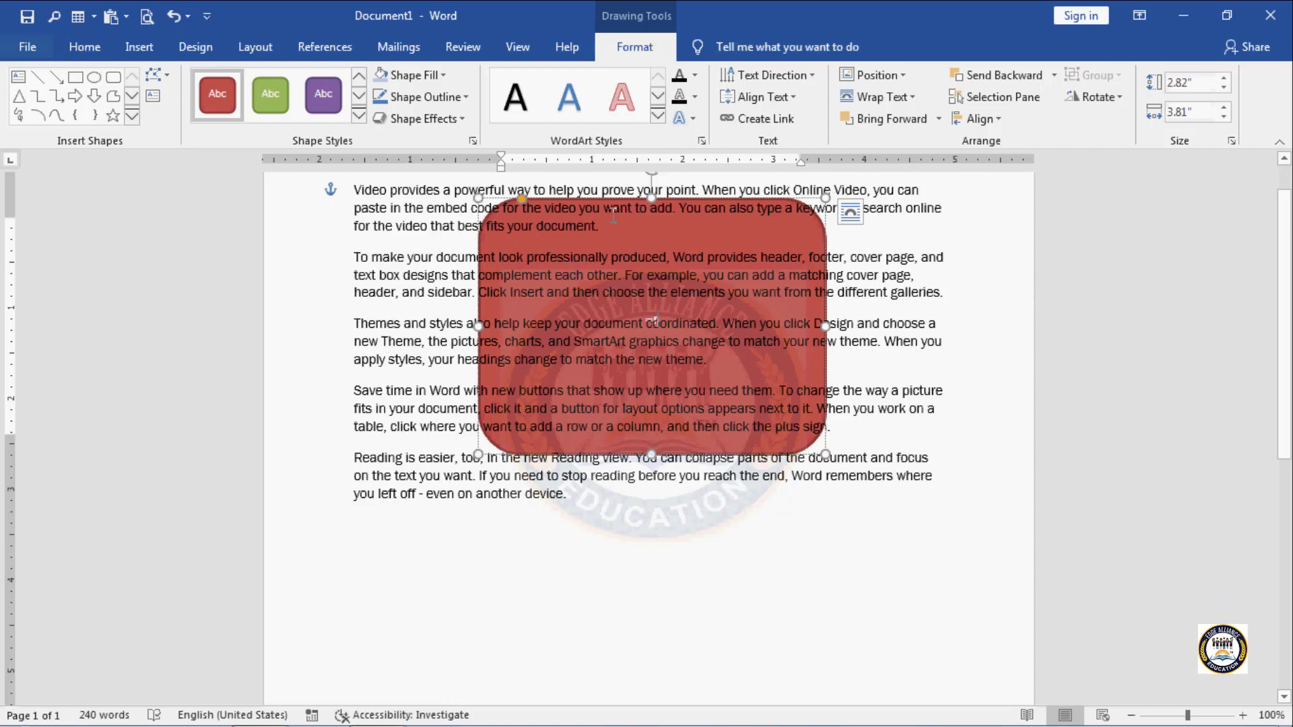
click(938, 119)
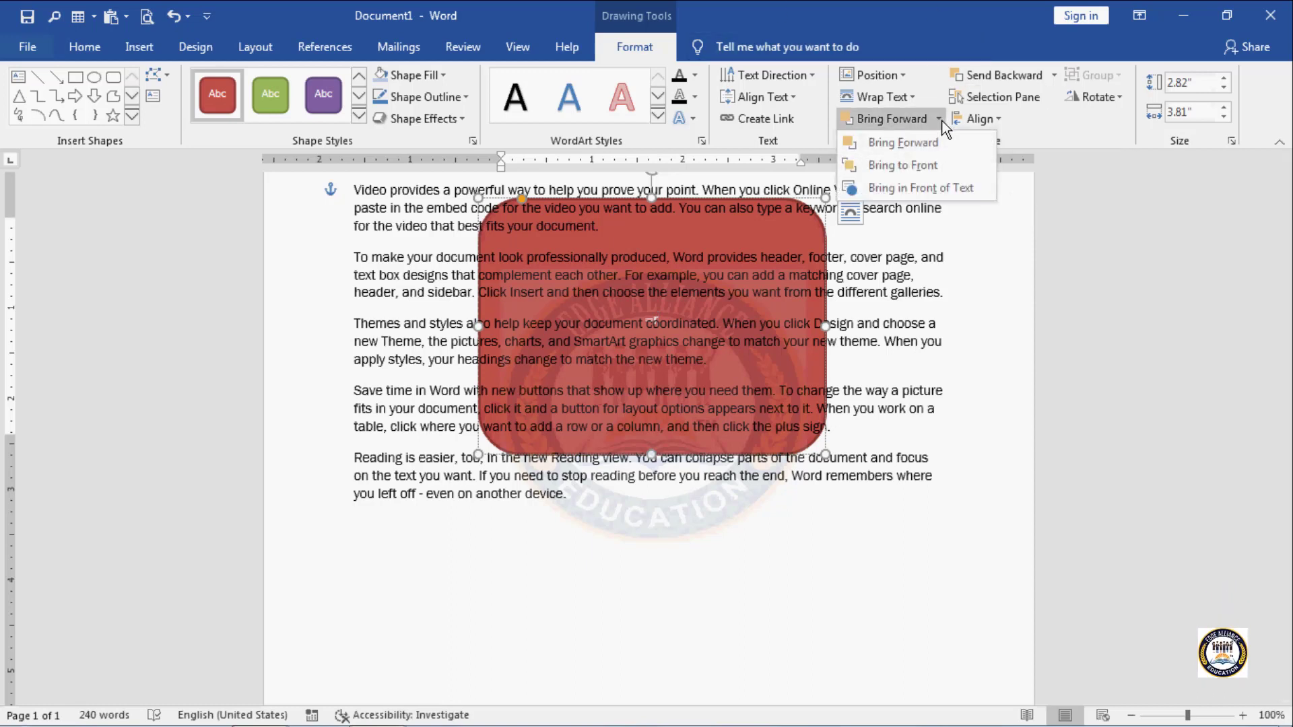
click(940, 186)
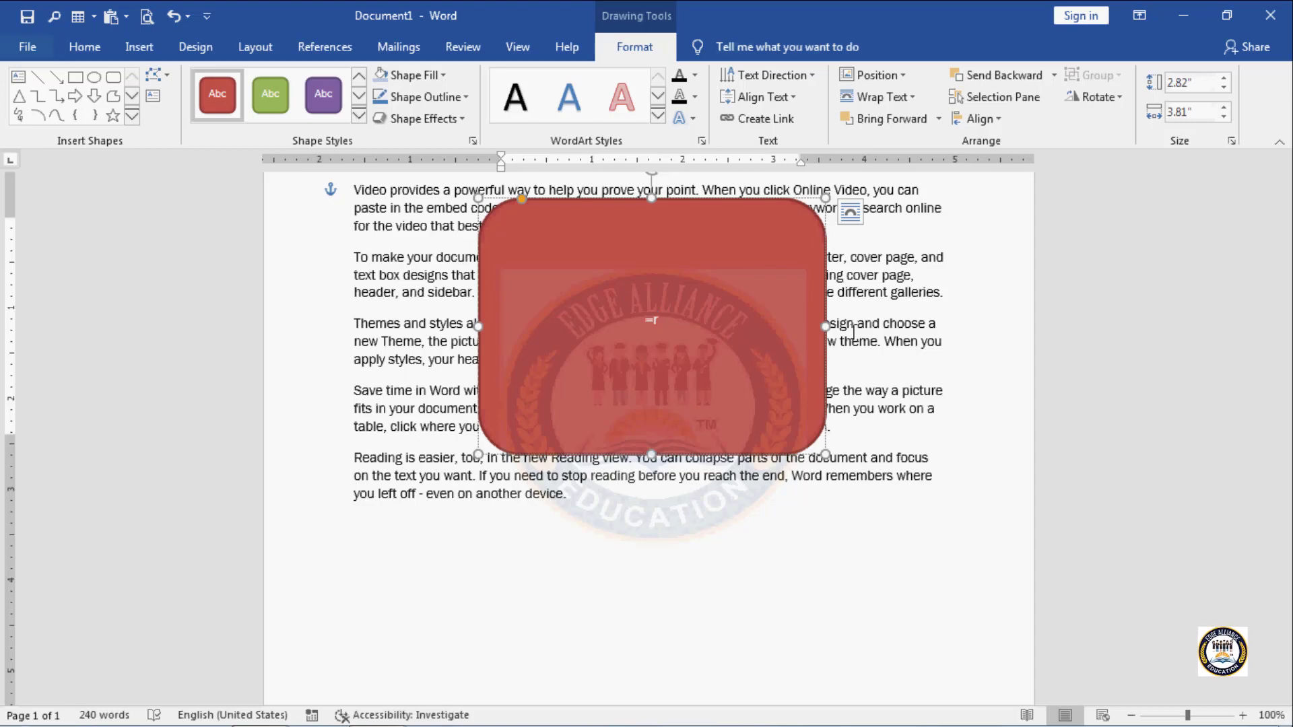
drag(837, 292, 683, 341)
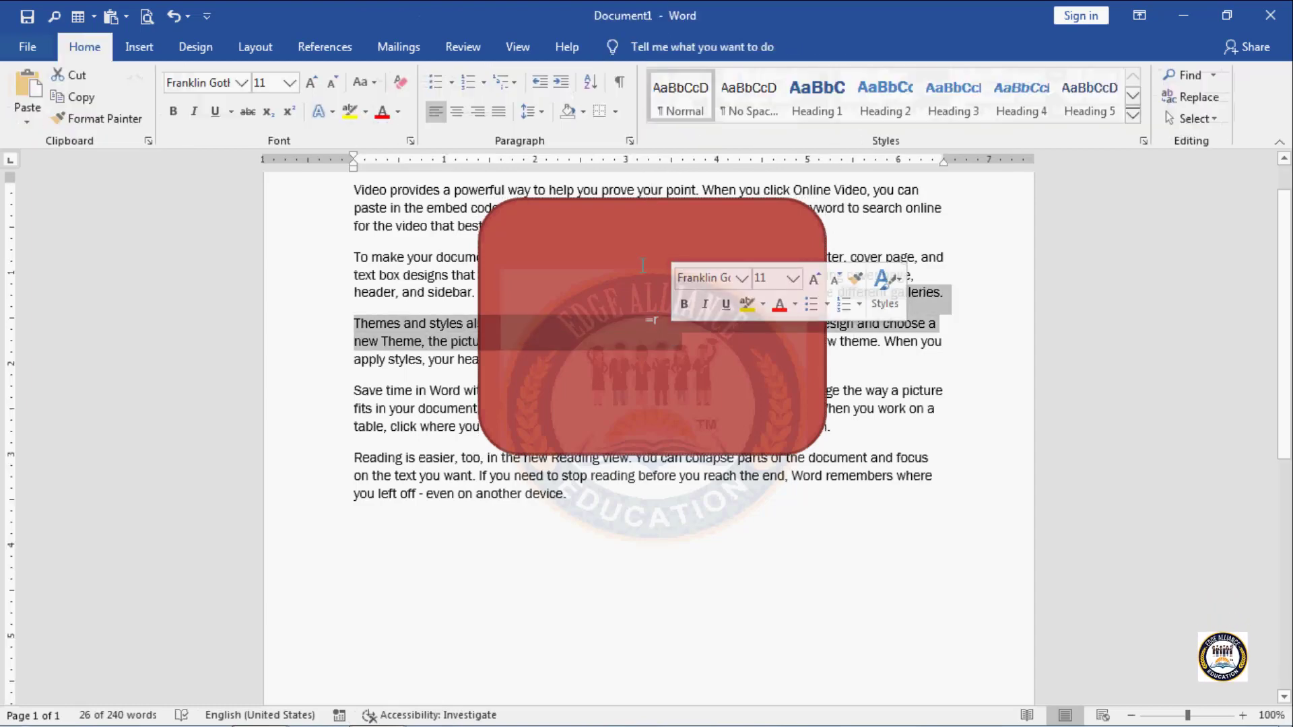
click(601, 229)
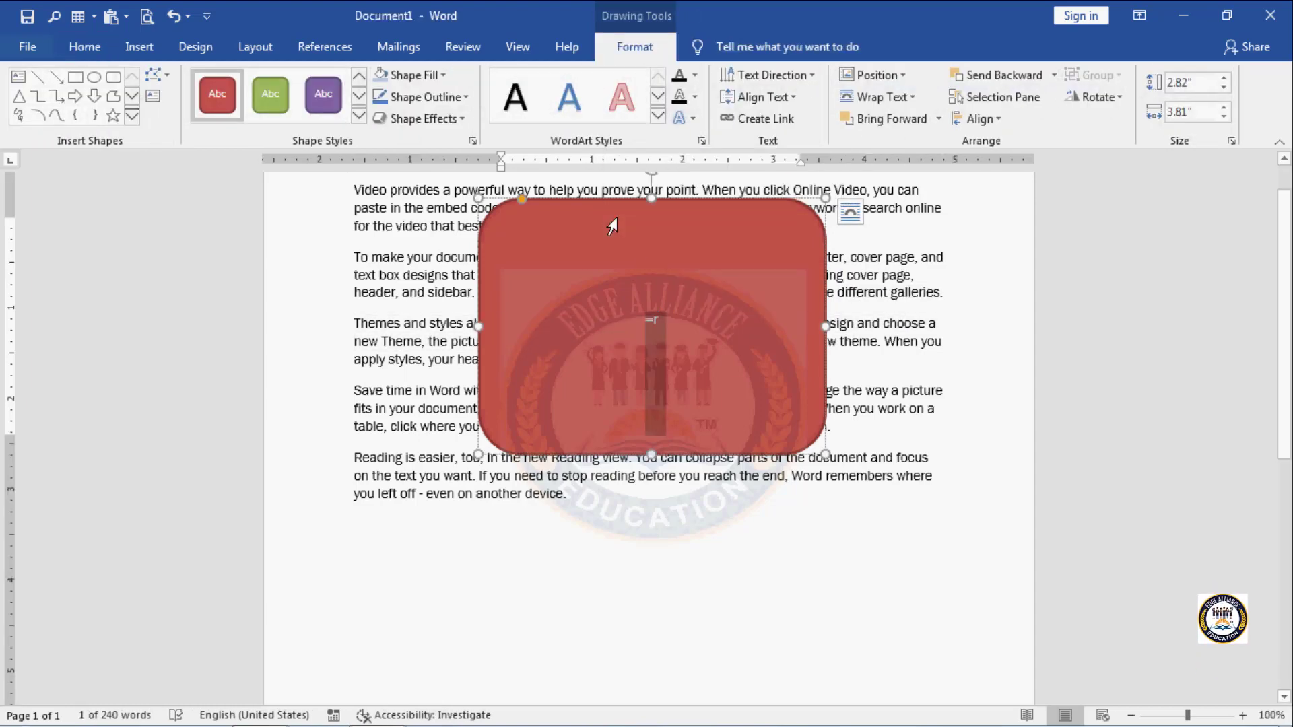
Step: Delete the "=r" text from the red rectangle and clear the whole document, including the sample paragraphs and the shape
key(Delete)
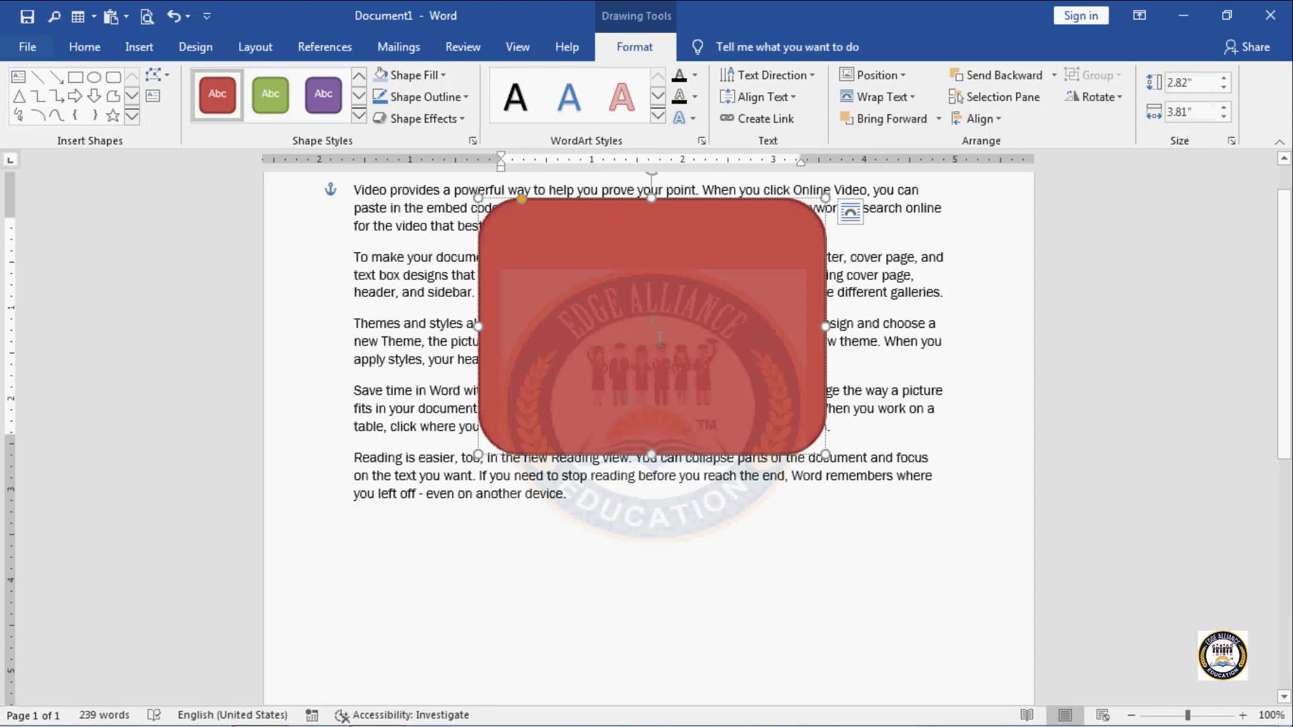
click(705, 569)
key(ctrl+a)
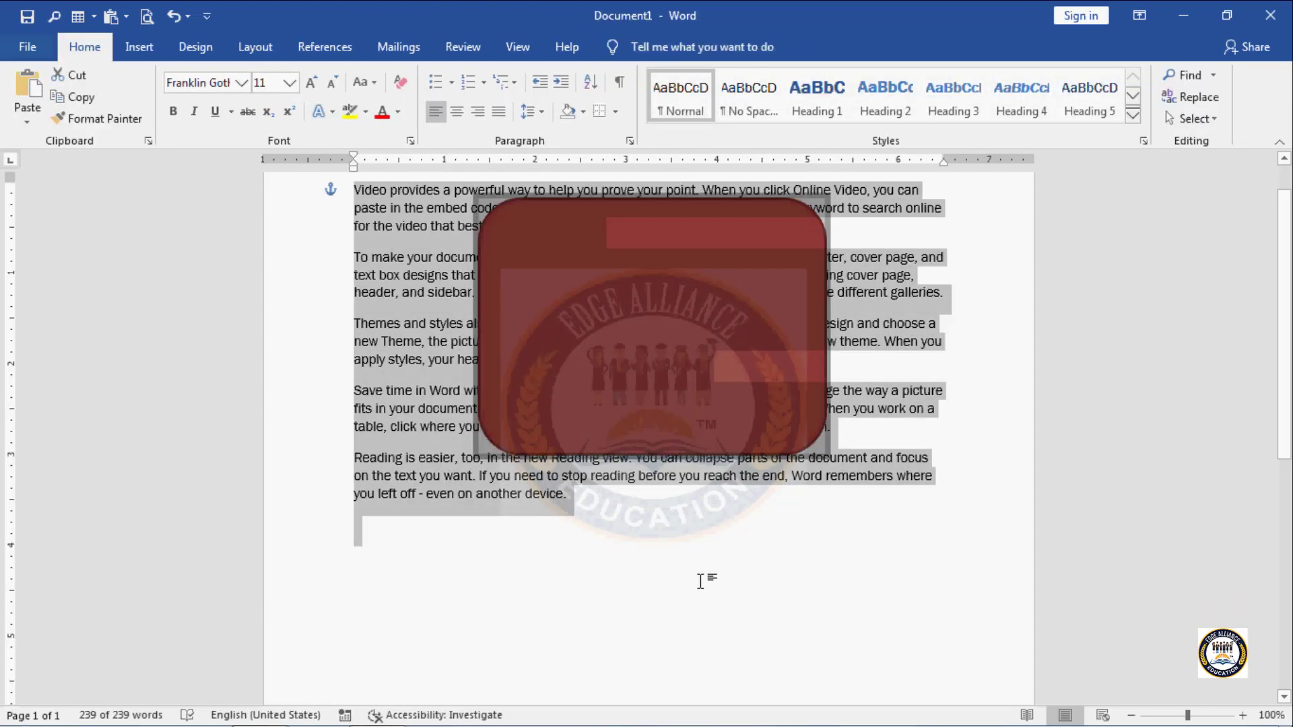
key(Delete)
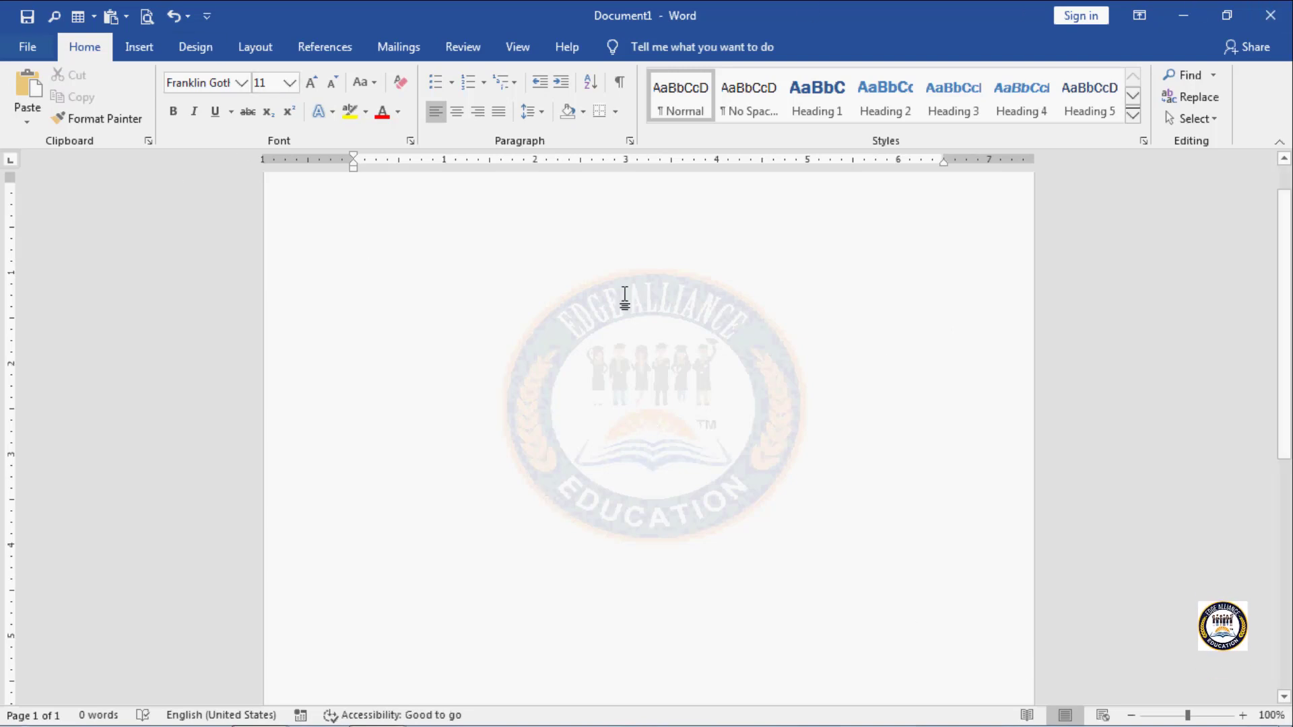
Step: Draw a rectangle about 1.78" high and 1.96" wide near the page's upper-left corner
click(135, 46)
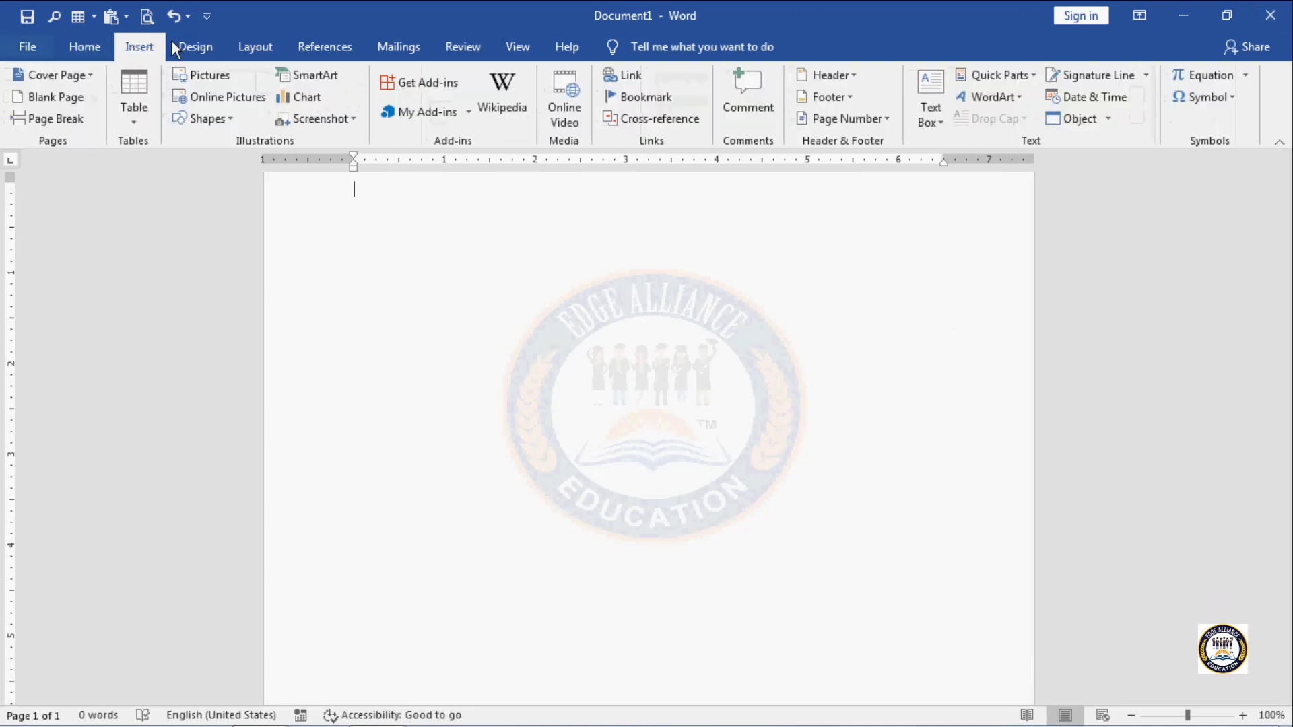
click(200, 119)
click(234, 166)
drag(294, 224, 474, 387)
Step: Draw a down arrow about 2.06" high and 1.93" wide beside the rectangle, and a rounded rectangle below and between them
click(95, 96)
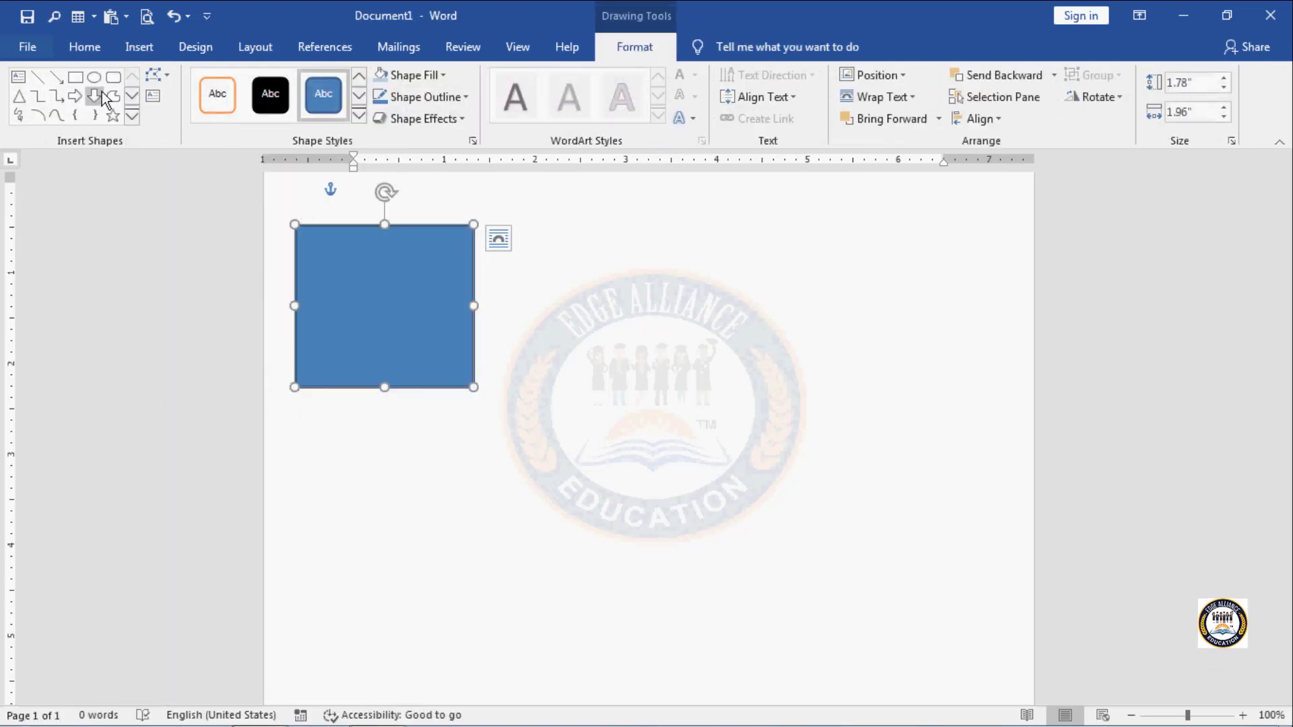
drag(588, 224, 764, 412)
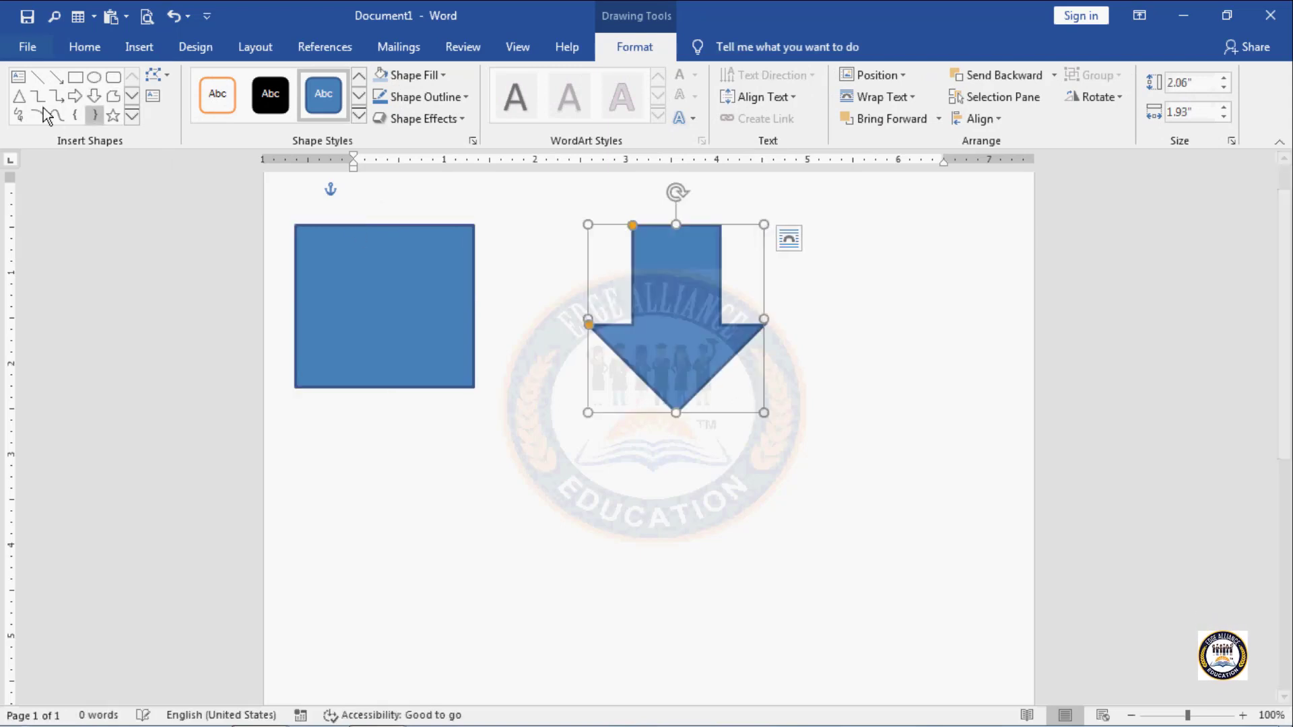
click(74, 95)
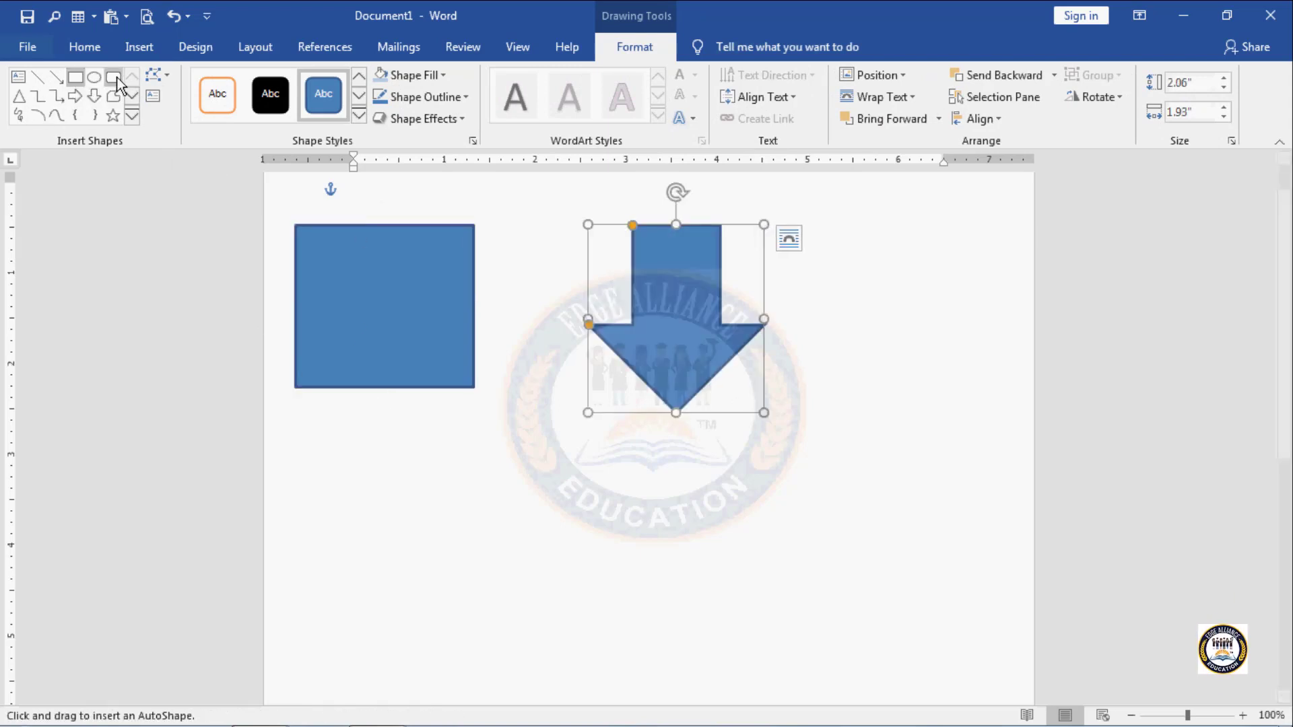
drag(448, 429, 669, 657)
click(757, 519)
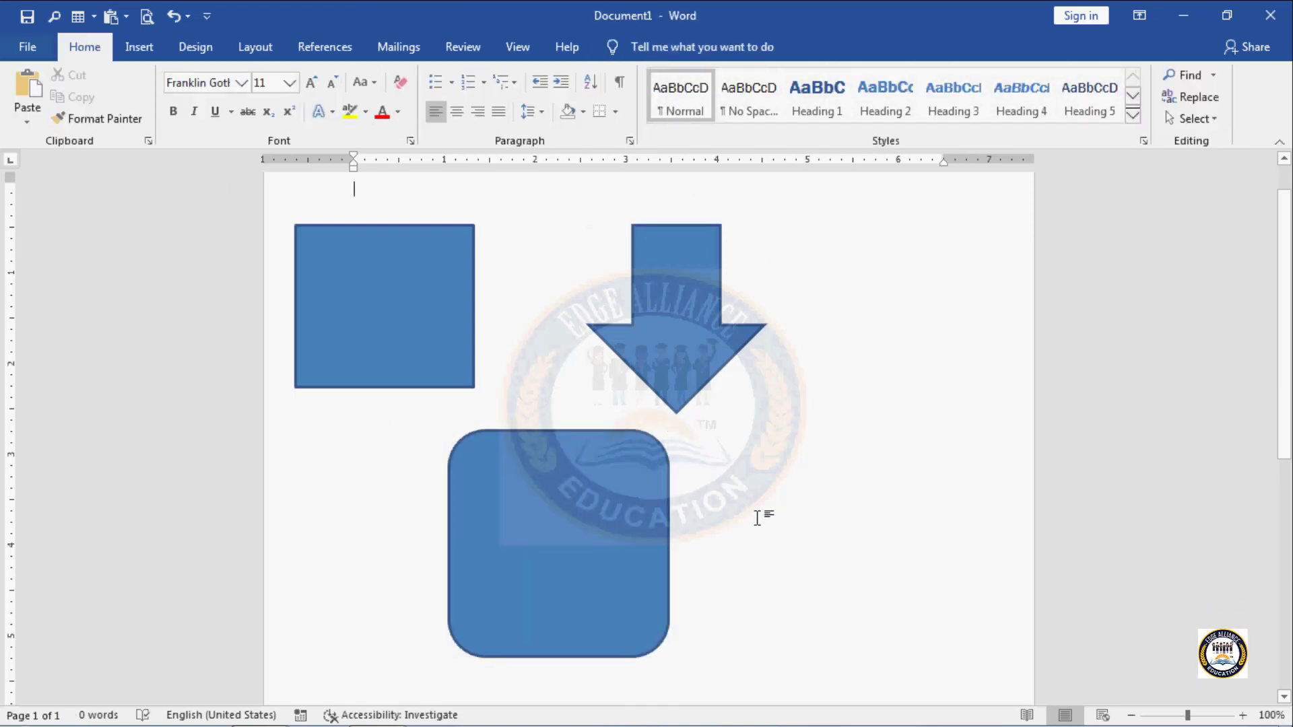
Step: Open the Selection Pane with the rectangle selected, hide all shapes at once and show them all again
click(369, 295)
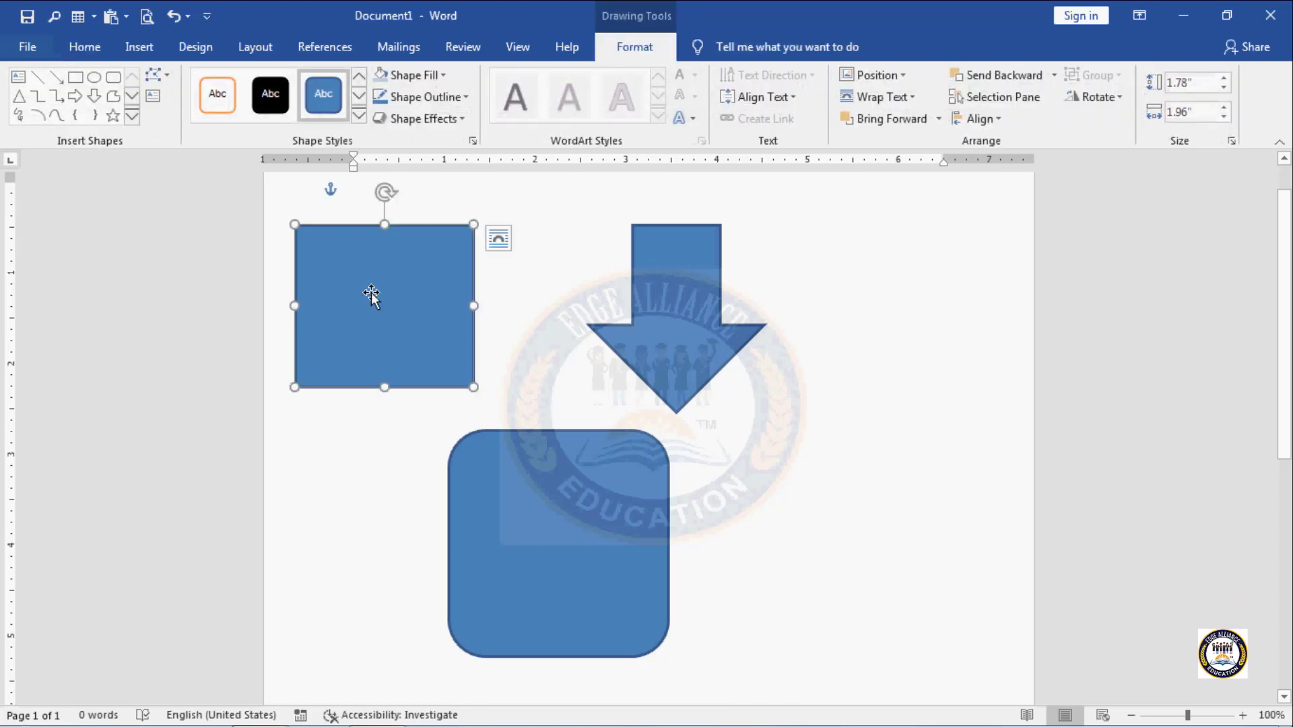
click(759, 463)
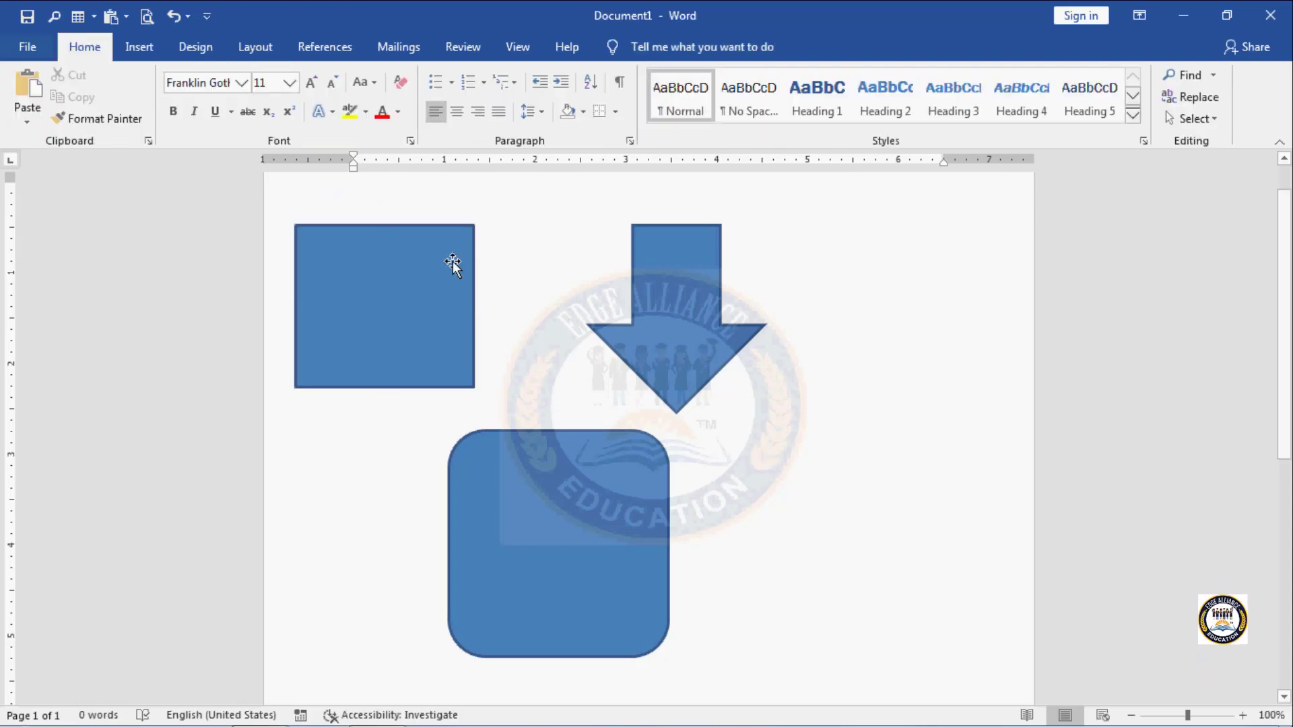
click(442, 280)
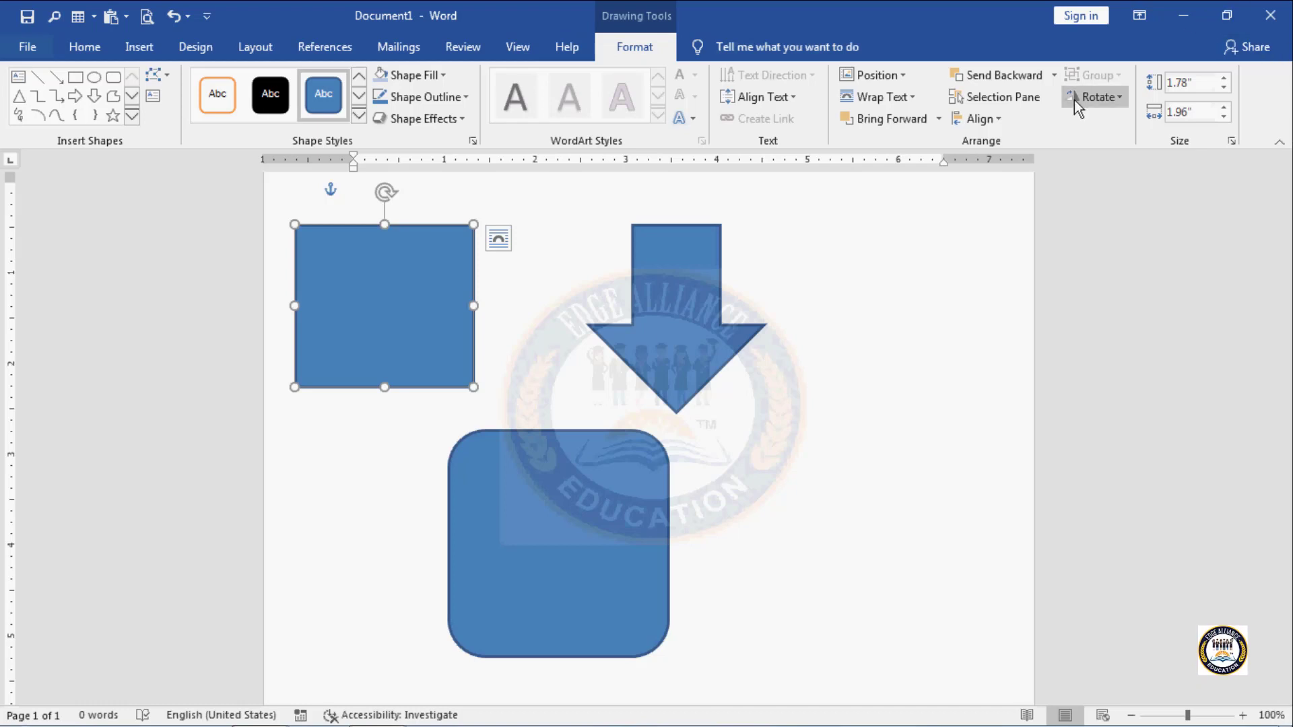
click(1018, 99)
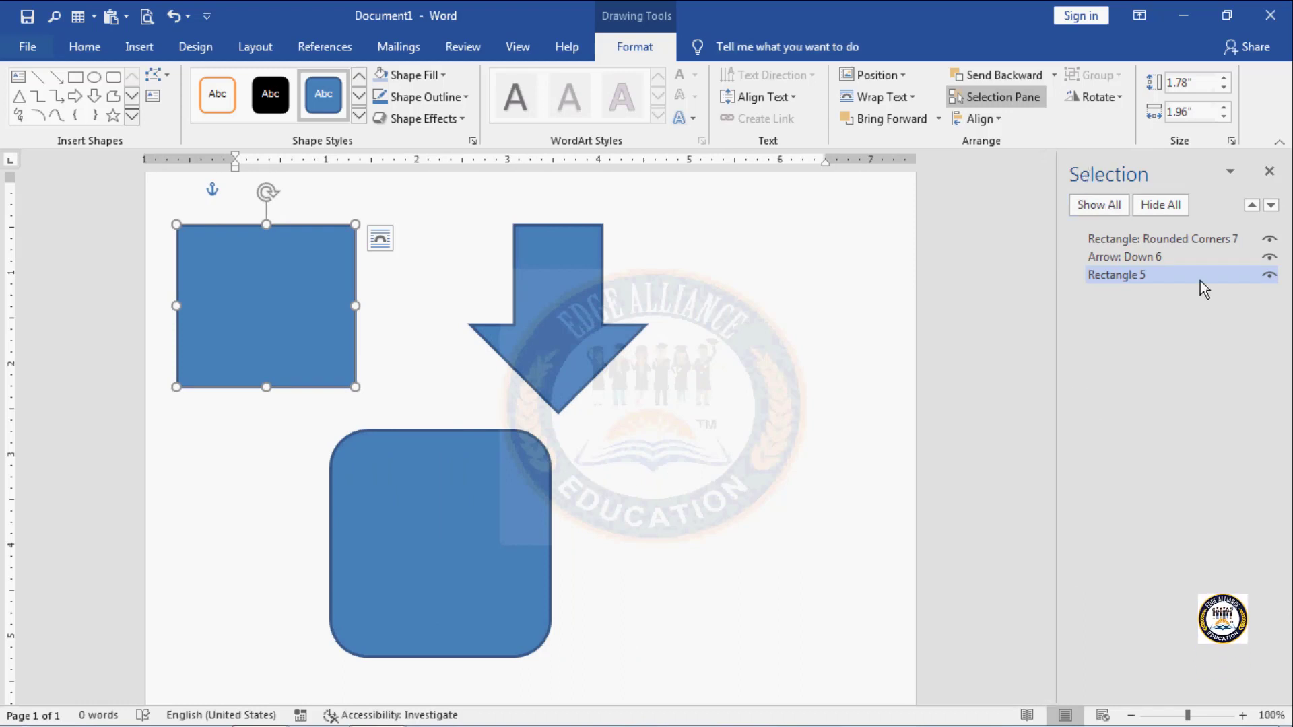
click(1165, 204)
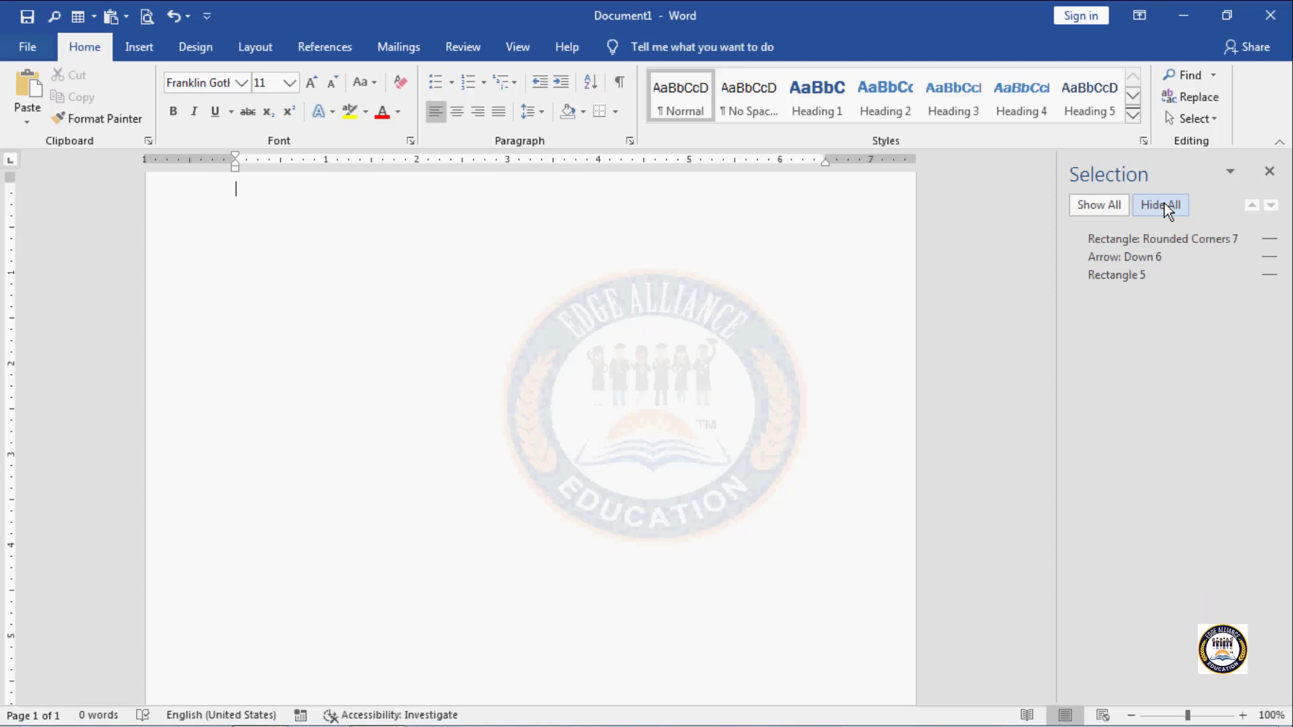
click(1093, 204)
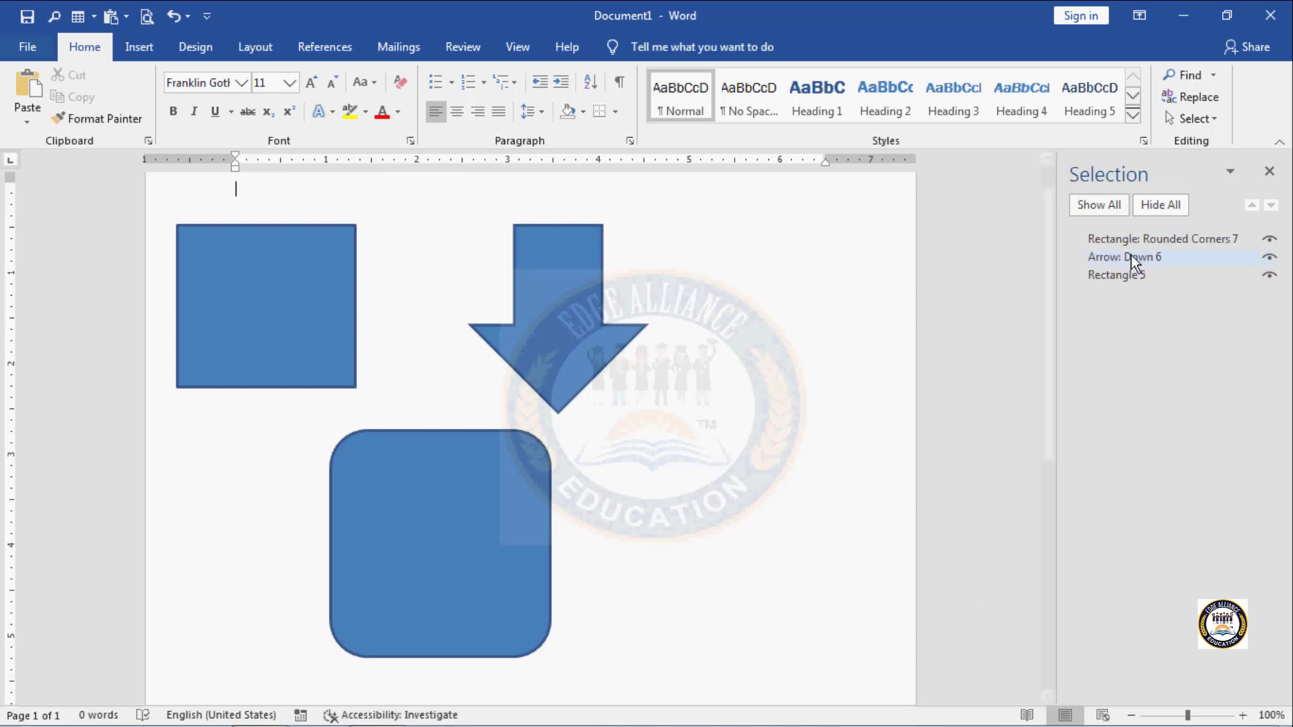
Step: Select the rounded rectangle, the rectangle and the down arrow by their names in the Selection Pane
click(1172, 243)
ctrl+click(1155, 258)
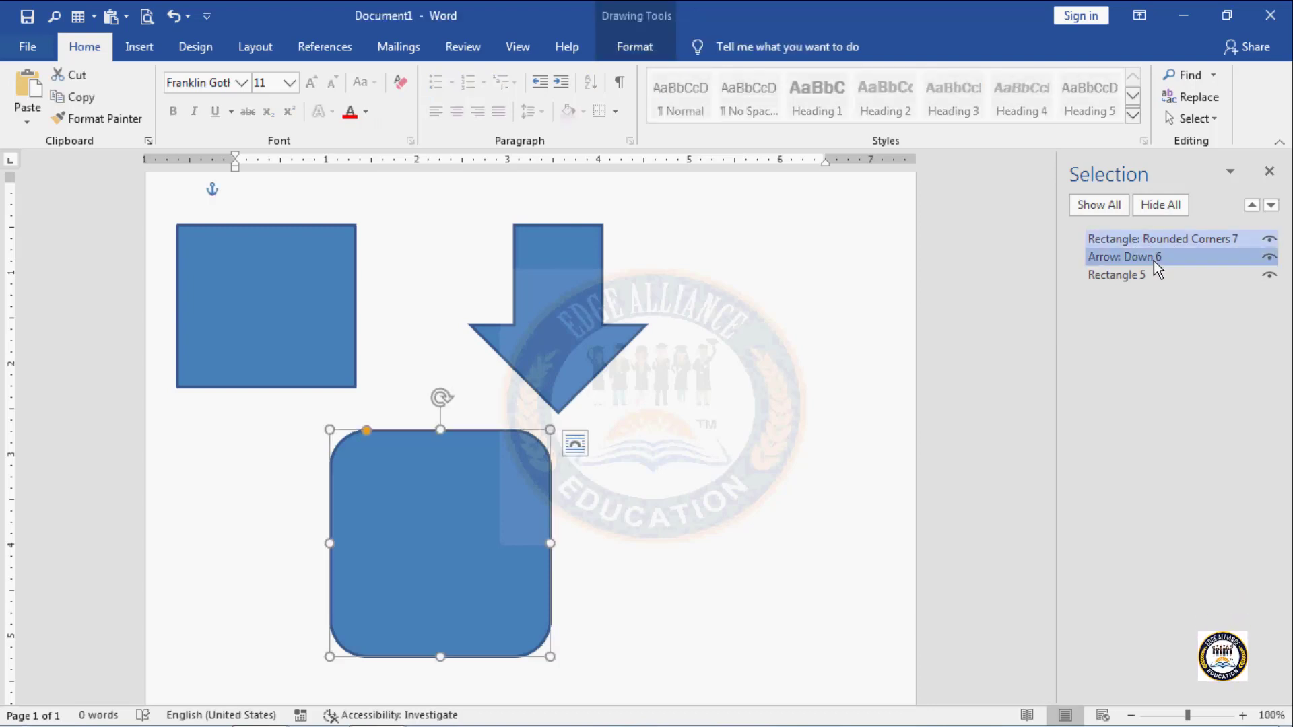
click(1114, 276)
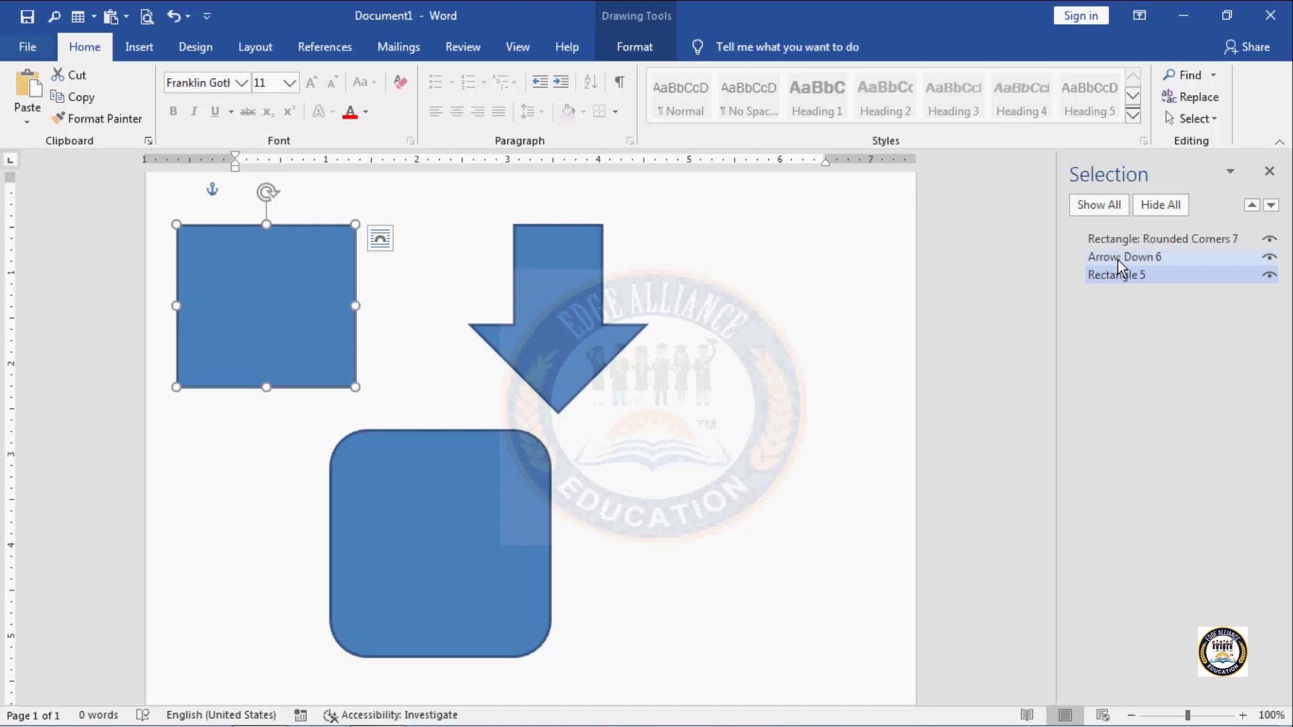
click(1182, 256)
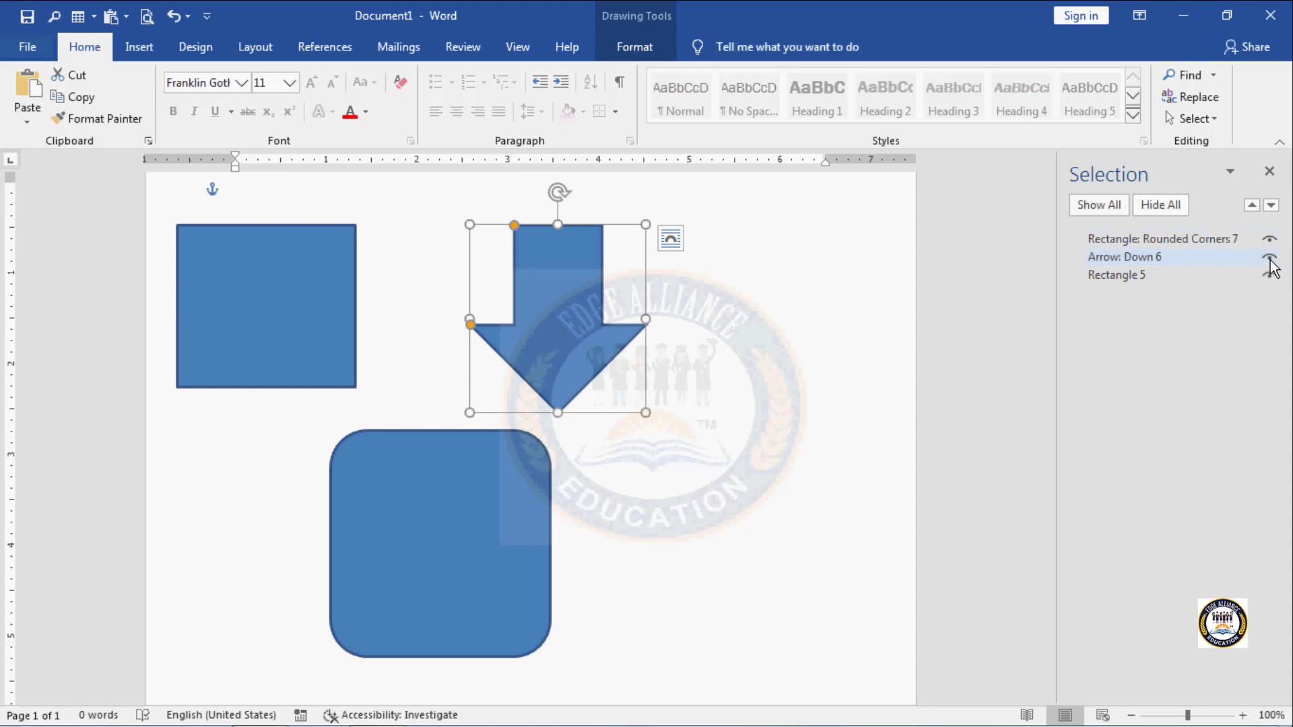
Step: Hide and show again first the down arrow alone, and after it Rectangle 5 alone
click(1269, 259)
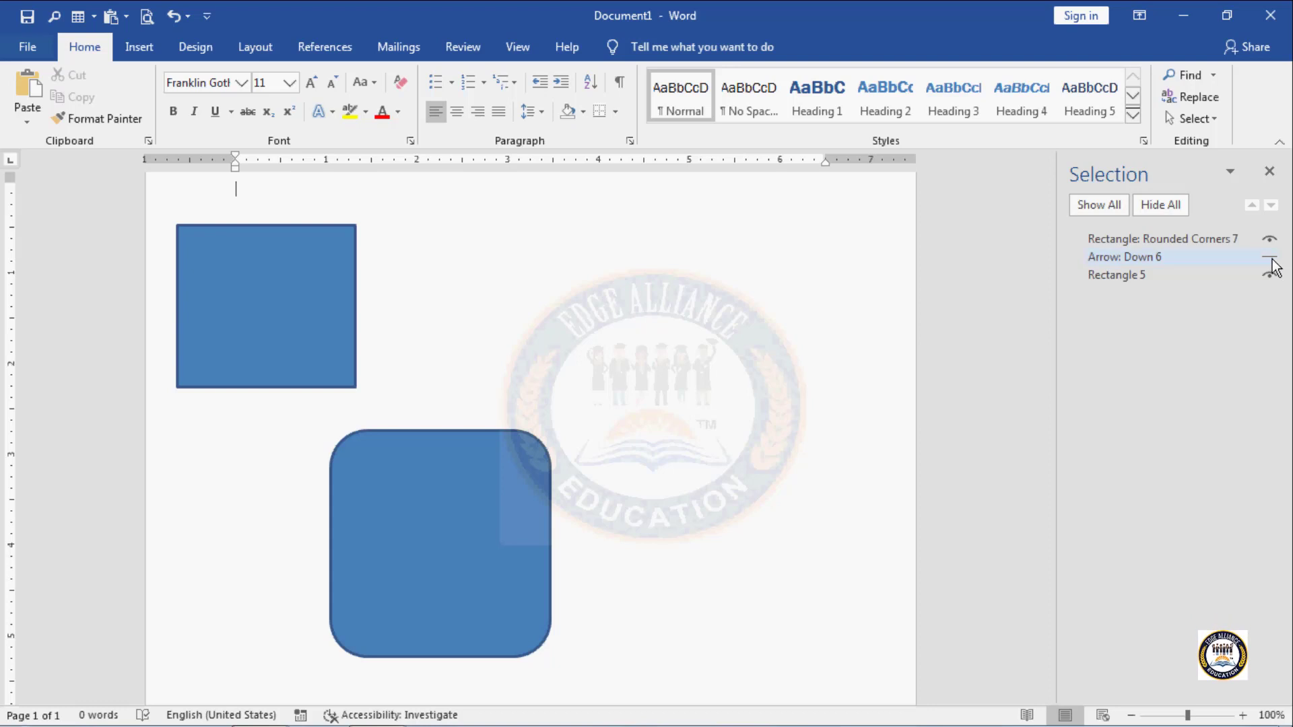
click(1271, 259)
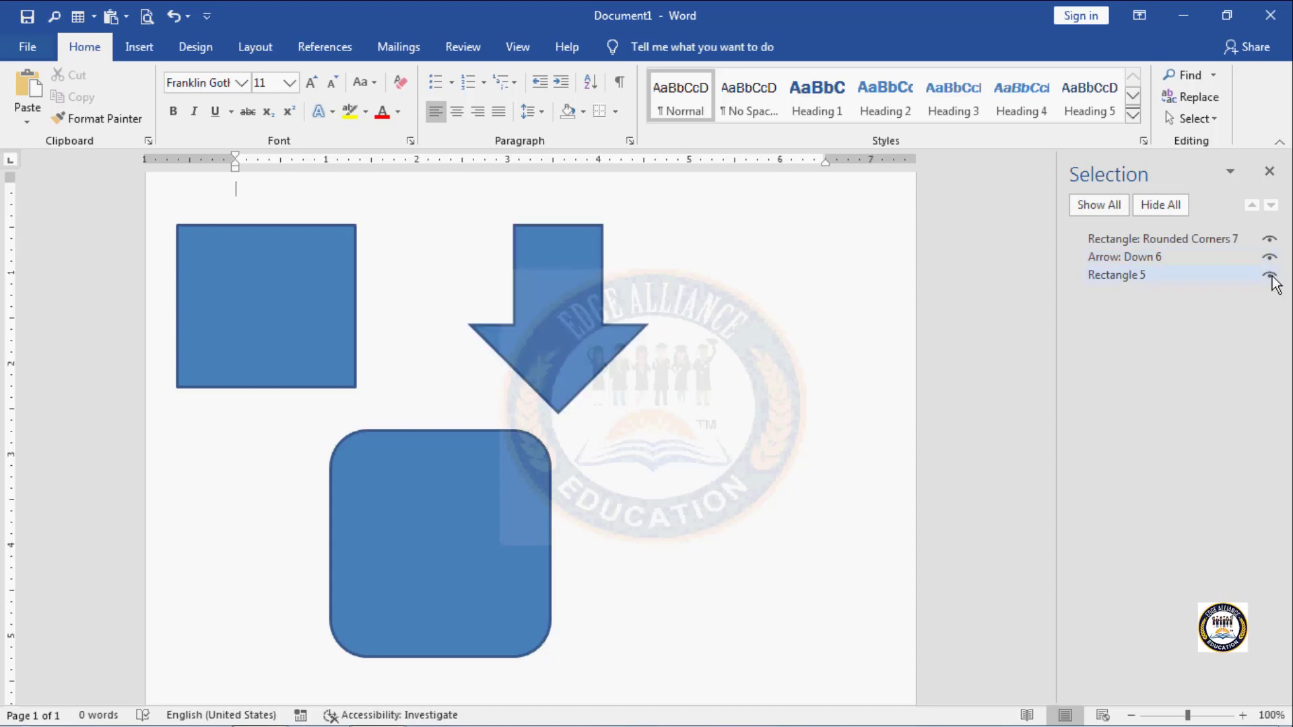
click(1271, 276)
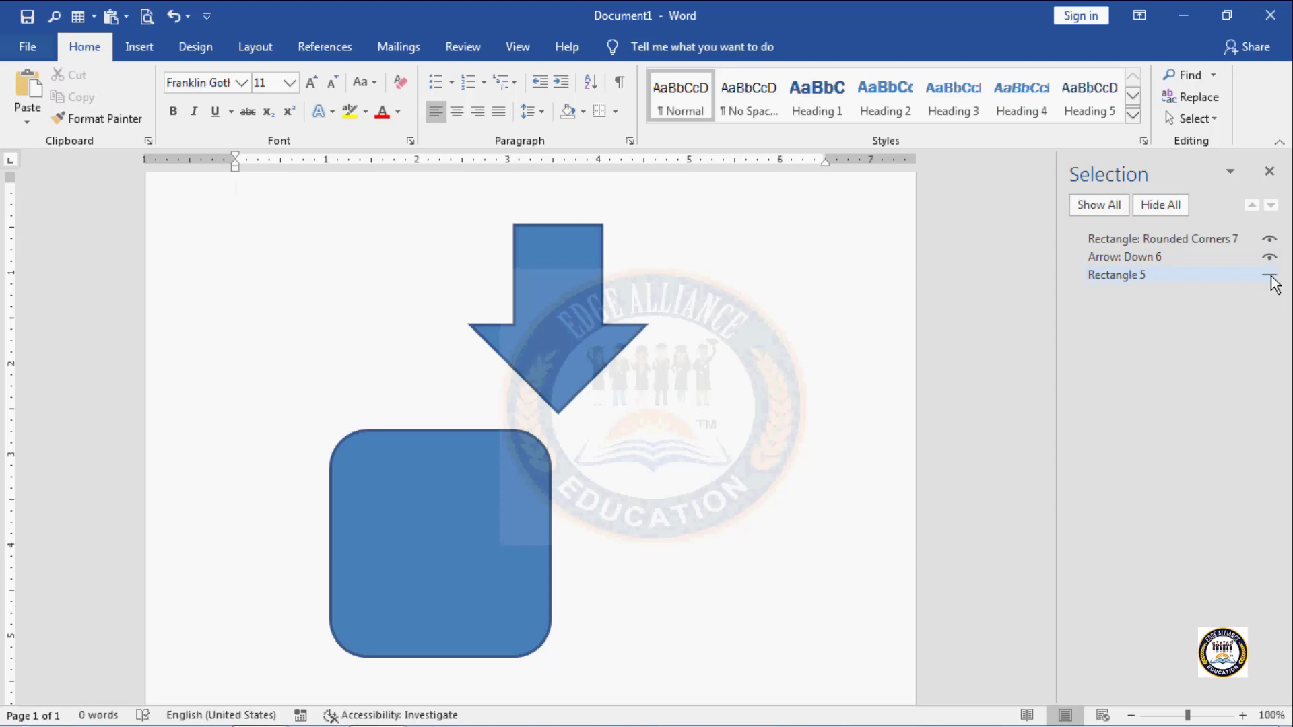
click(1271, 276)
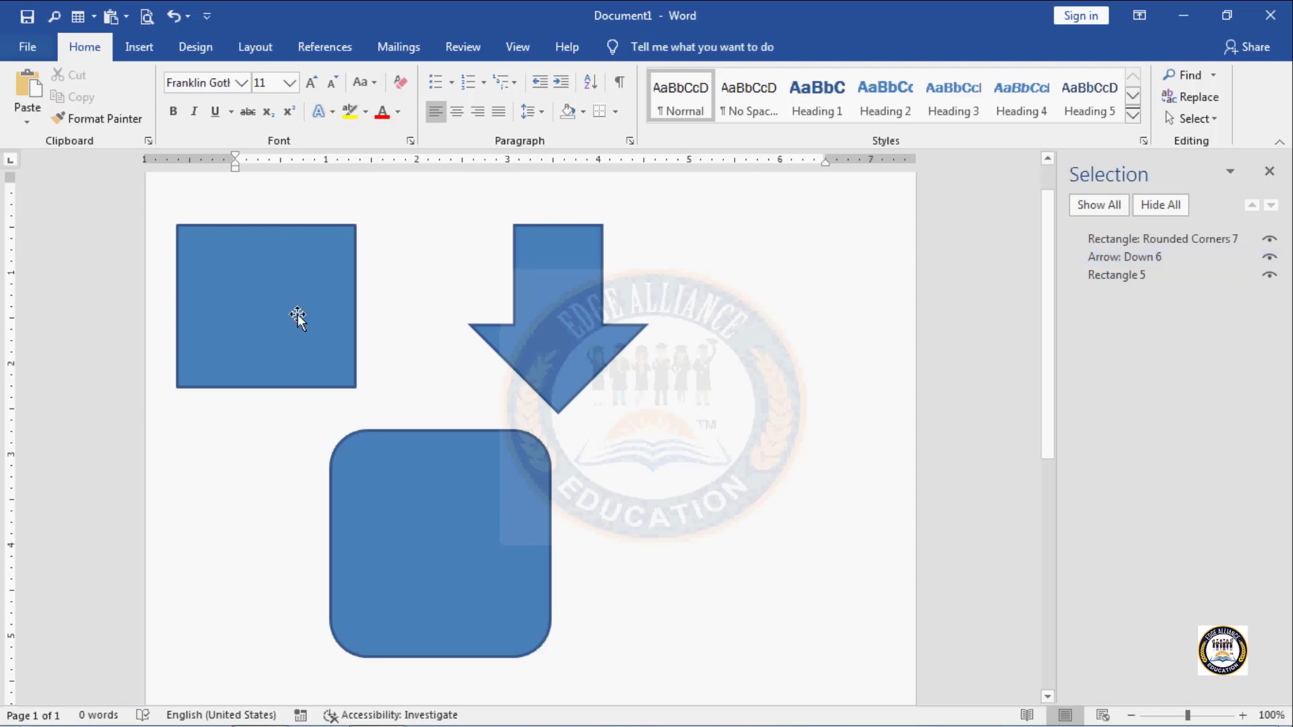
Step: Select the plain rectangle on the page, display its shape formatting options and close the Selection Pane
click(269, 320)
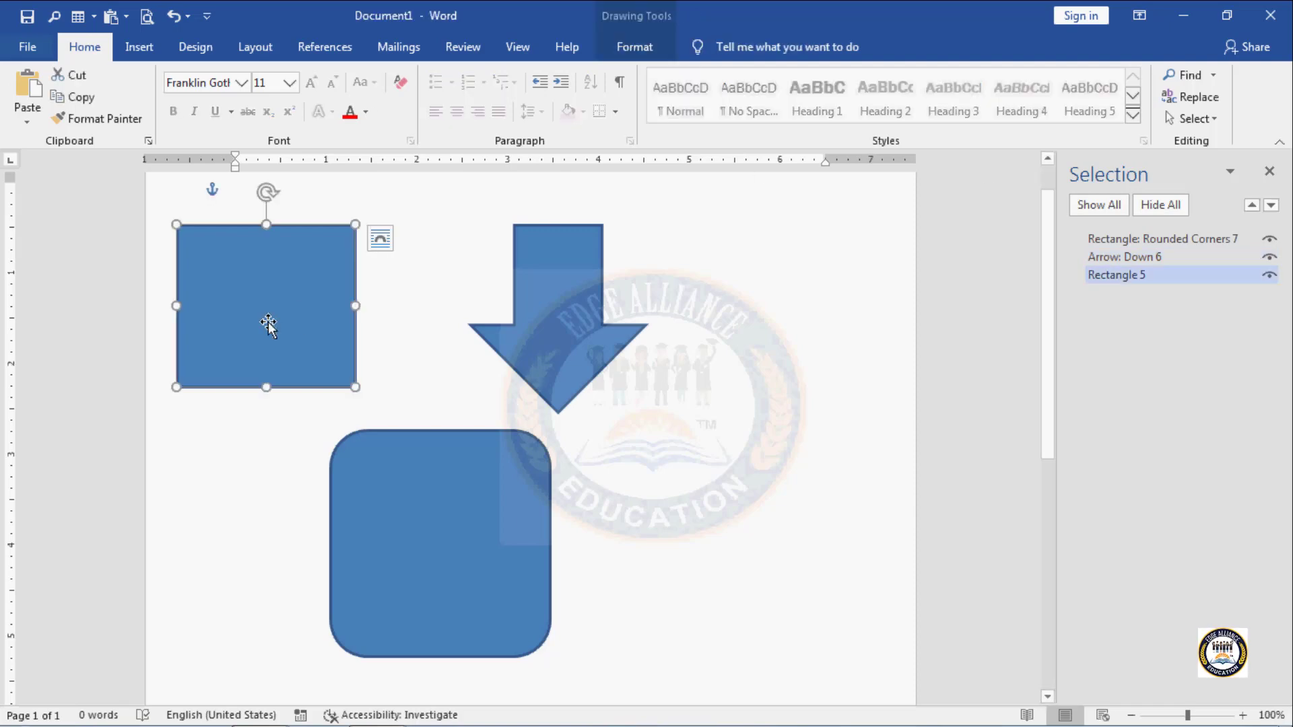
click(633, 43)
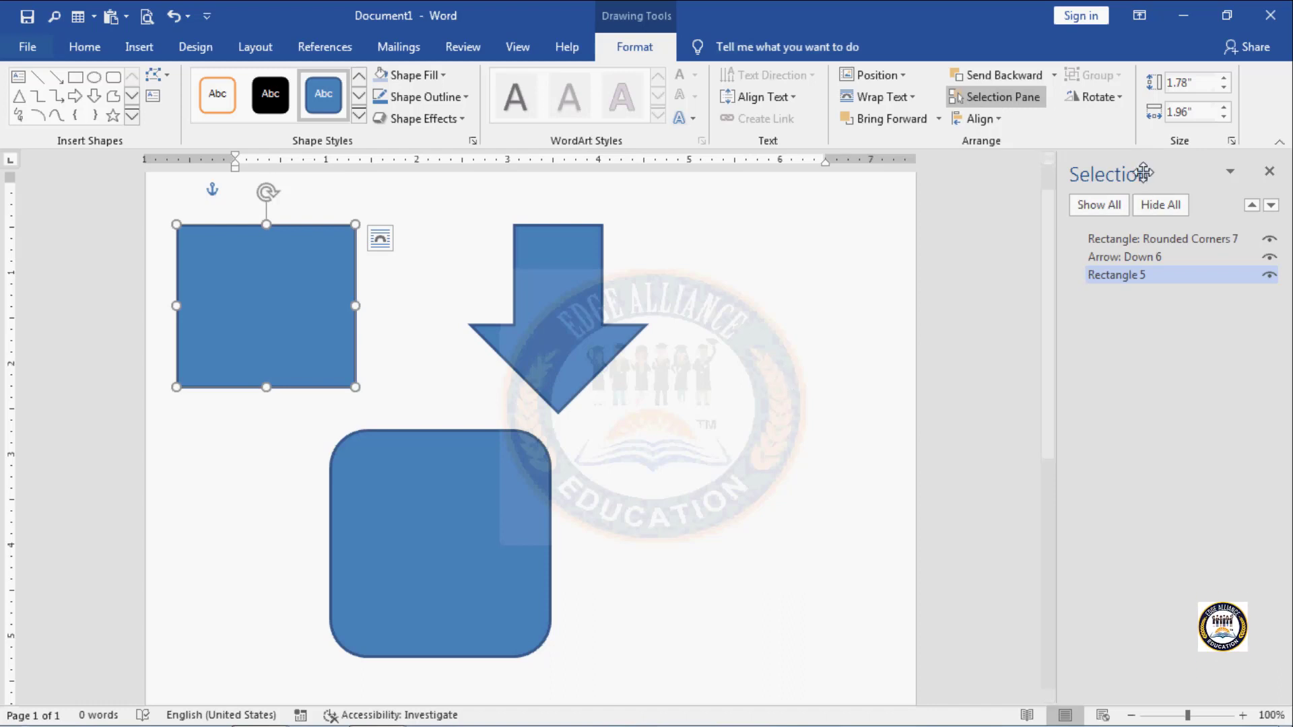
click(1269, 172)
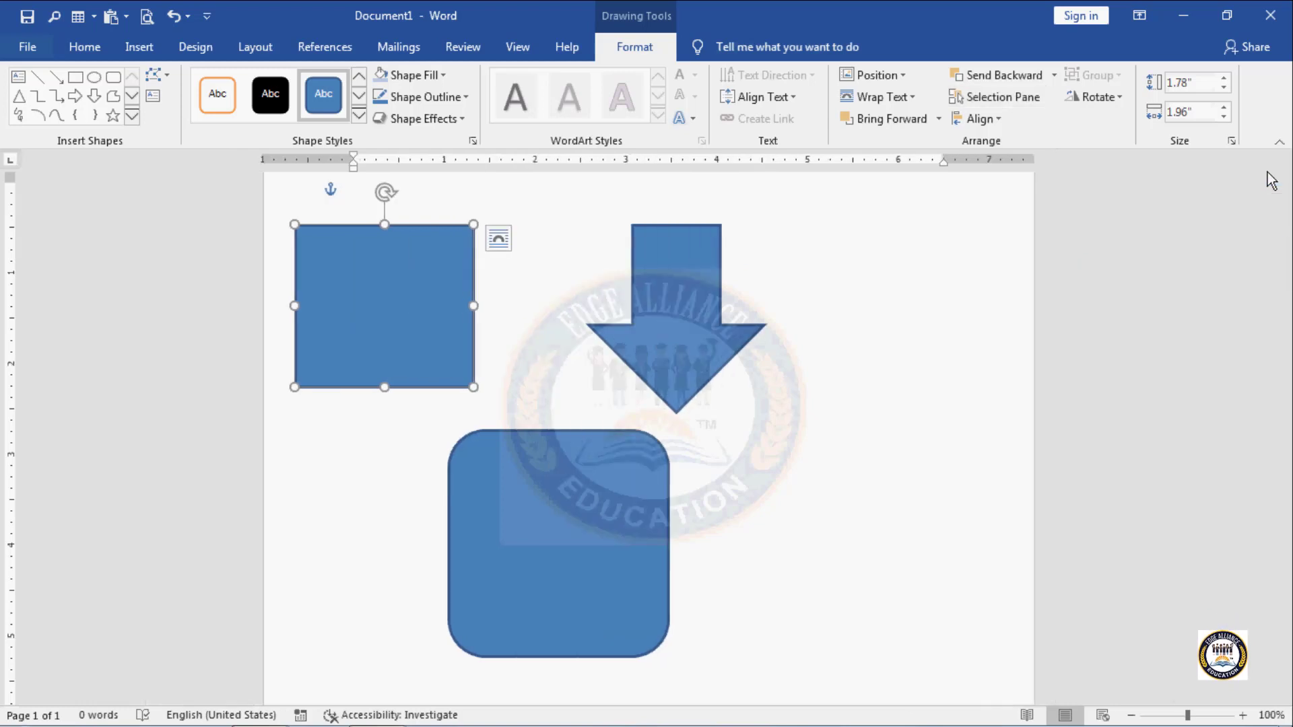